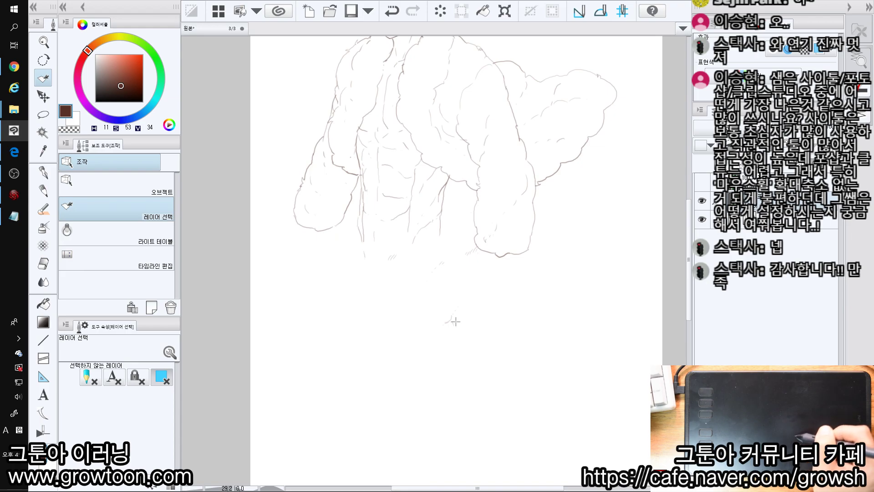
# Step: Erase the stray hatch marks beneath the torso and the coat sleeve with the hard eraser
pyautogui.press('e')
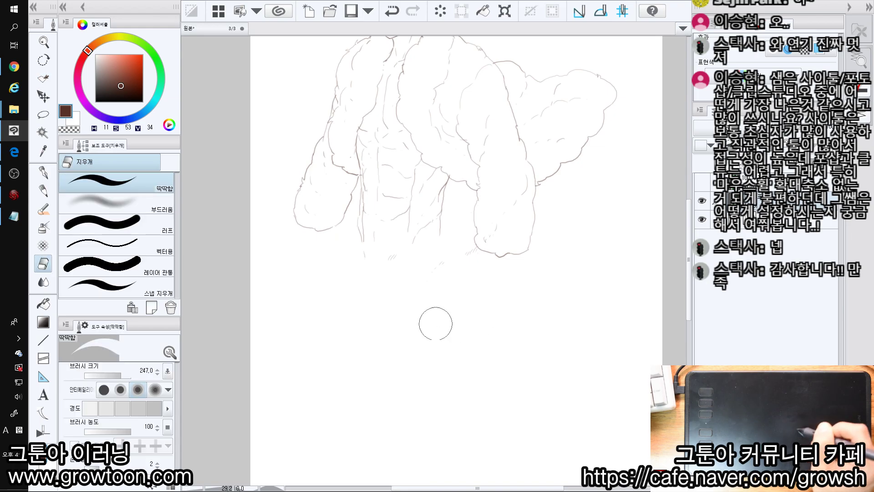
pyautogui.scroll(3, 434, 316)
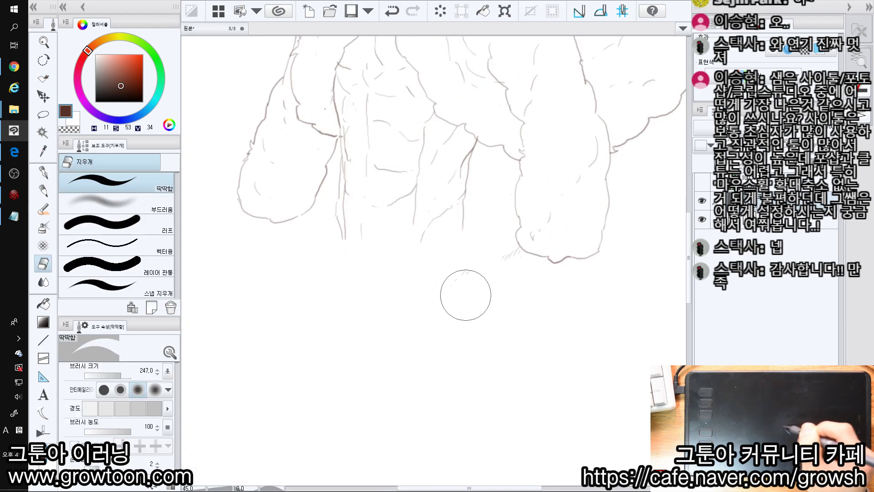
pyautogui.press('p')
pyautogui.scroll(-1, 400, 255)
pyautogui.scroll(-2, 400, 255)
pyautogui.moveTo(359, 318)
pyautogui.mouseDown()
pyautogui.moveTo(347, 371)
pyautogui.moveTo(313, 396)
pyautogui.moveTo(312, 417)
pyautogui.moveTo(341, 283)
pyautogui.mouseUp()
pyautogui.moveTo(349, 201); pyautogui.dragTo(404, 209)
pyautogui.moveTo(312, 230)
pyautogui.mouseDown()
pyautogui.moveTo(332, 267)
pyautogui.moveTo(333, 223)
pyautogui.moveTo(328, 245)
pyautogui.mouseUp()
pyautogui.hotkey('ctrl', 'z')
# Step: Extend both side contours of the waist downward with the Grow_Color_brush at size 15
pyautogui.press('b')
pyautogui.moveTo(437, 214); pyautogui.dragTo(407, 222)
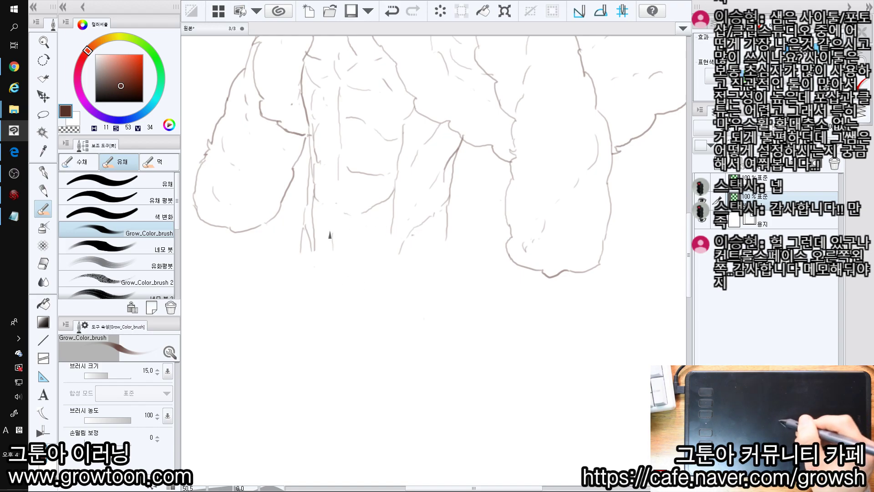
pyautogui.moveTo(303, 254)
pyautogui.mouseDown()
pyautogui.moveTo(314, 221)
pyautogui.moveTo(304, 272)
pyautogui.mouseUp()
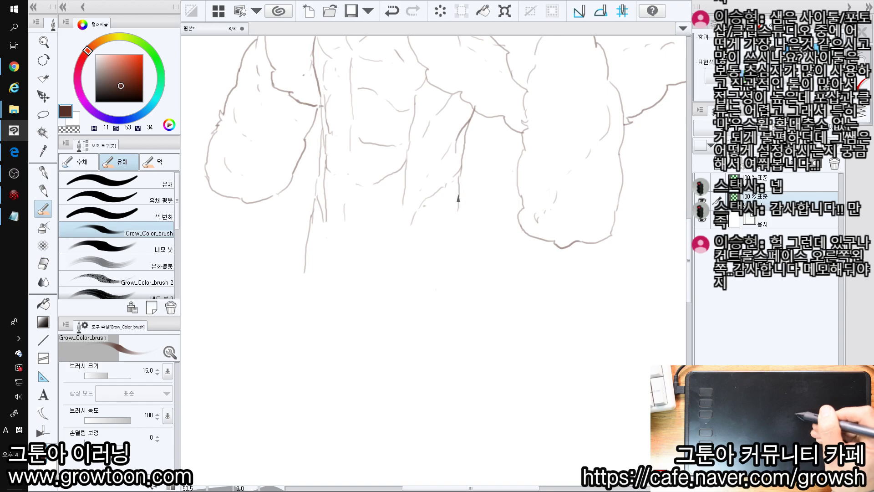
pyautogui.hotkey('ctrl', 'z')
pyautogui.moveTo(459, 186); pyautogui.dragTo(469, 262)
pyautogui.hotkey('ctrl', 'z')
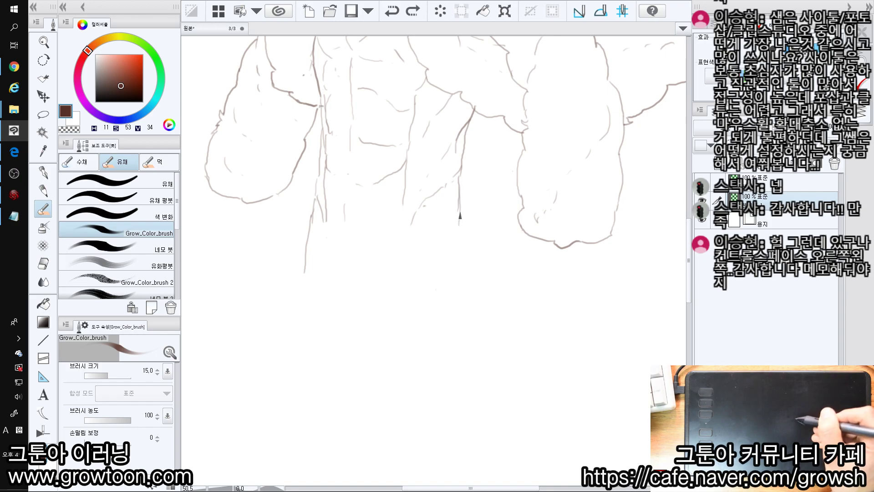
pyautogui.press('e')
pyautogui.press('b')
pyautogui.moveTo(452, 219)
pyautogui.mouseDown()
pyautogui.moveTo(450, 238)
pyautogui.moveTo(459, 206)
pyautogui.moveTo(466, 339)
pyautogui.mouseUp()
pyautogui.hotkey('ctrl', 'z')
pyautogui.moveTo(466, 339); pyautogui.dragTo(446, 370)
pyautogui.scroll(3, 446, 371)
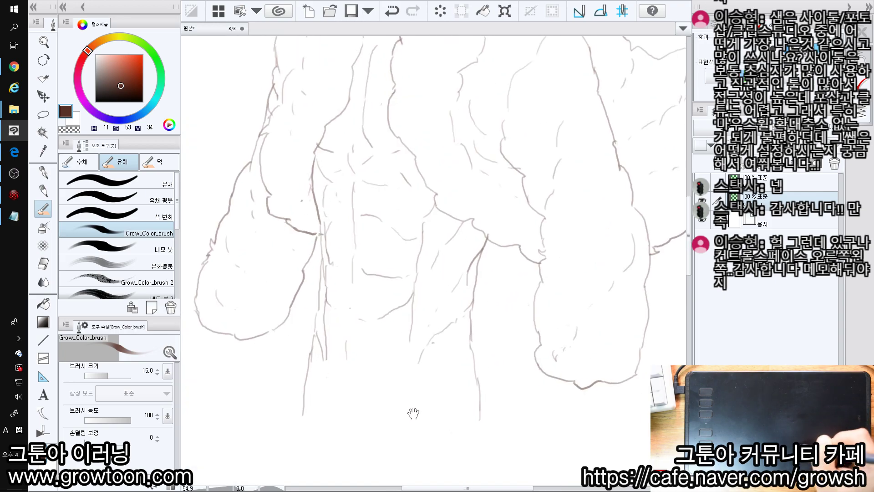
# Step: Sketch the lower abdomen lines converging from both sides of the waist toward the groin
pyautogui.moveTo(380, 416); pyautogui.dragTo(370, 341)
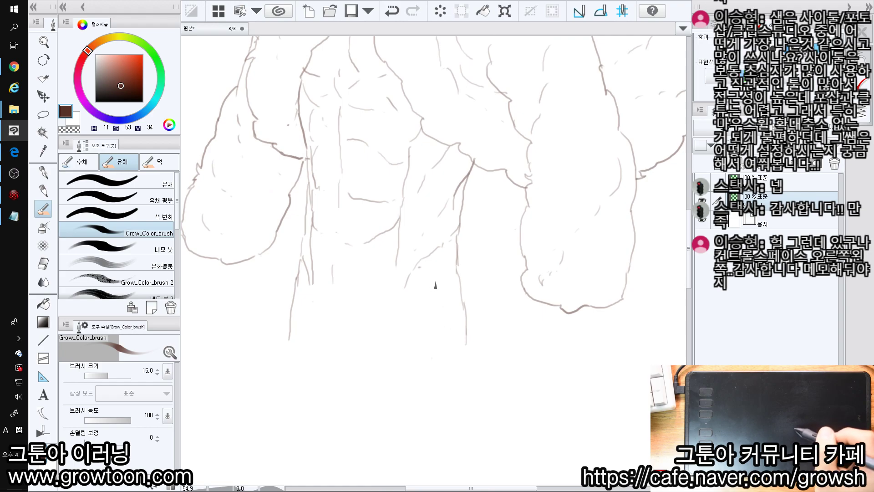
pyautogui.moveTo(468, 341); pyautogui.dragTo(450, 292)
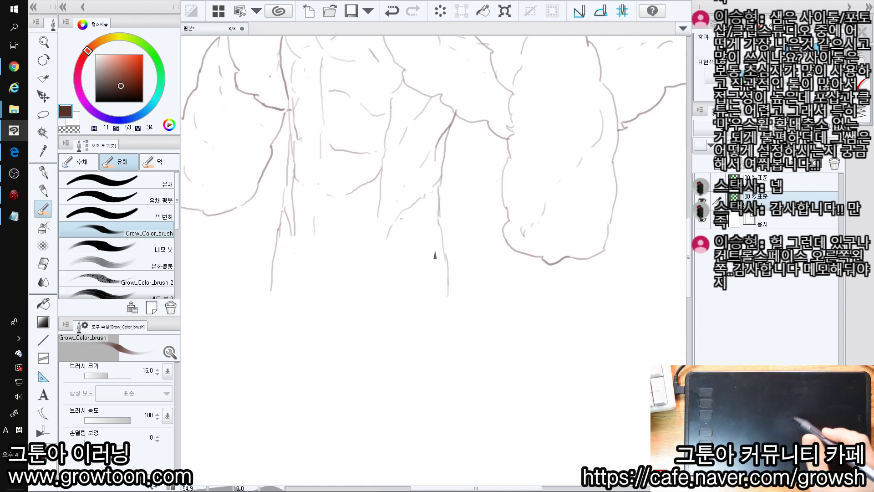
pyautogui.moveTo(427, 203); pyautogui.dragTo(444, 231)
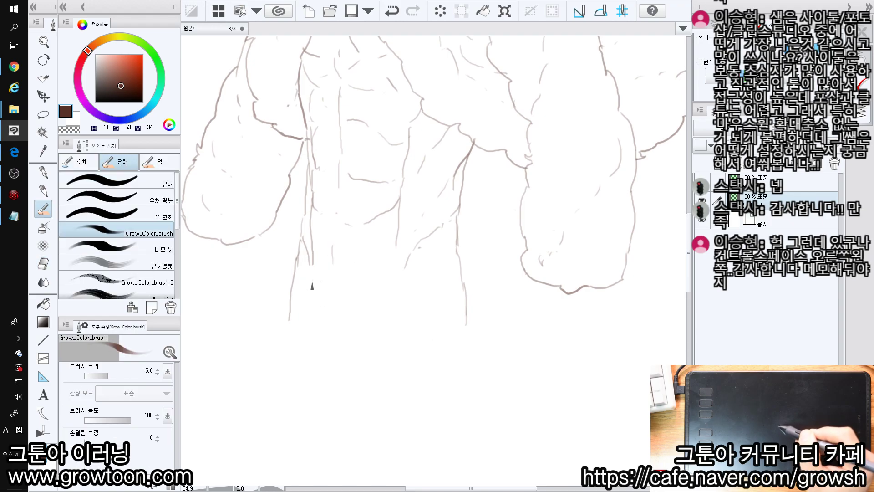
pyautogui.hotkey('ctrl', 'z')
pyautogui.moveTo(313, 273)
pyautogui.mouseDown()
pyautogui.moveTo(313, 313)
pyautogui.moveTo(312, 283)
pyautogui.moveTo(327, 341)
pyautogui.mouseUp()
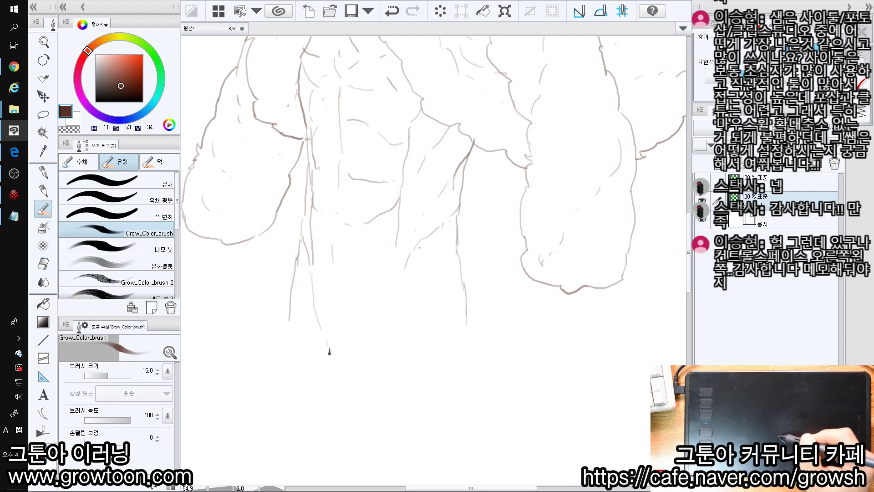
pyautogui.moveTo(387, 300); pyautogui.dragTo(380, 309)
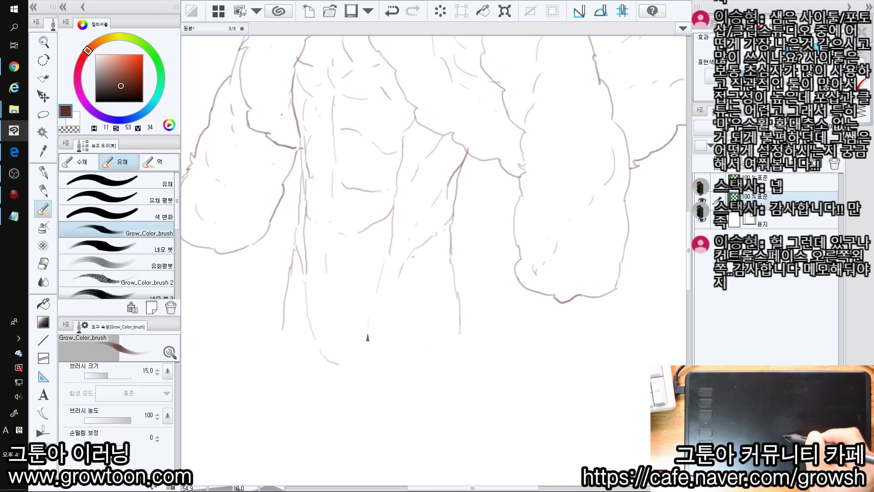
pyautogui.moveTo(356, 382); pyautogui.dragTo(340, 317)
pyautogui.moveTo(352, 365); pyautogui.dragTo(288, 310)
pyautogui.moveTo(318, 282); pyautogui.dragTo(365, 342)
pyautogui.moveTo(346, 339); pyautogui.dragTo(370, 345)
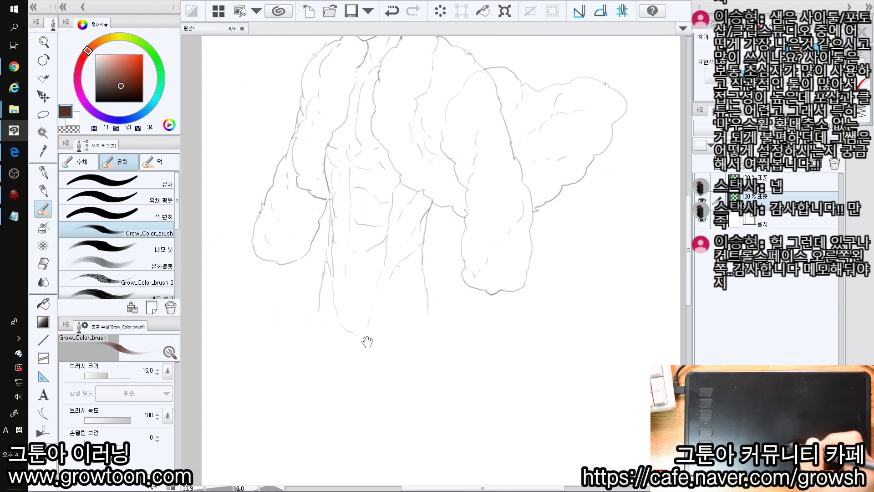
# Step: Add a new raster layer and sketch curved guide lines across the waist and the hips
pyautogui.hotkey('ctrl', 'shift', 'n')
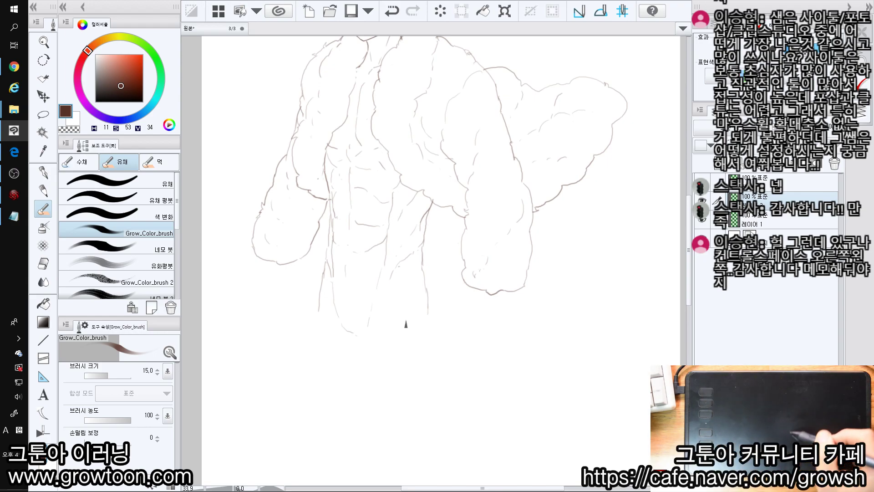
pyautogui.moveTo(331, 326); pyautogui.dragTo(334, 217)
pyautogui.moveTo(335, 216); pyautogui.dragTo(425, 218)
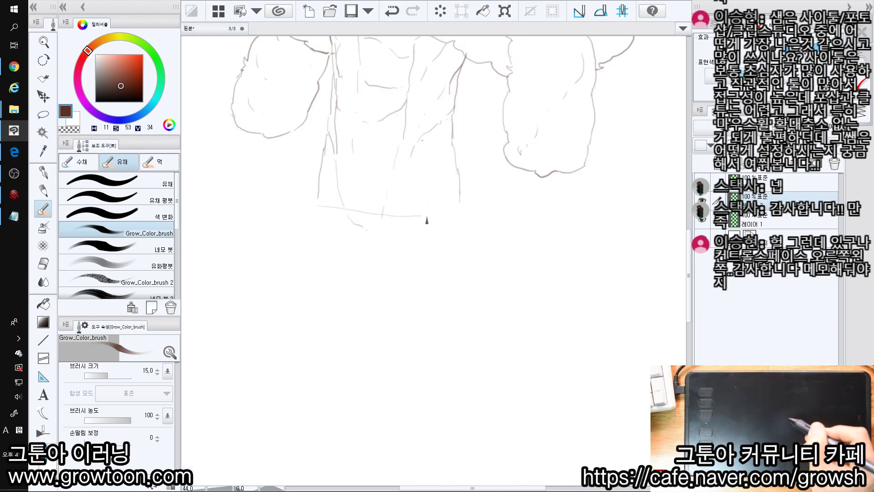
pyautogui.scroll(-1, 408, 195)
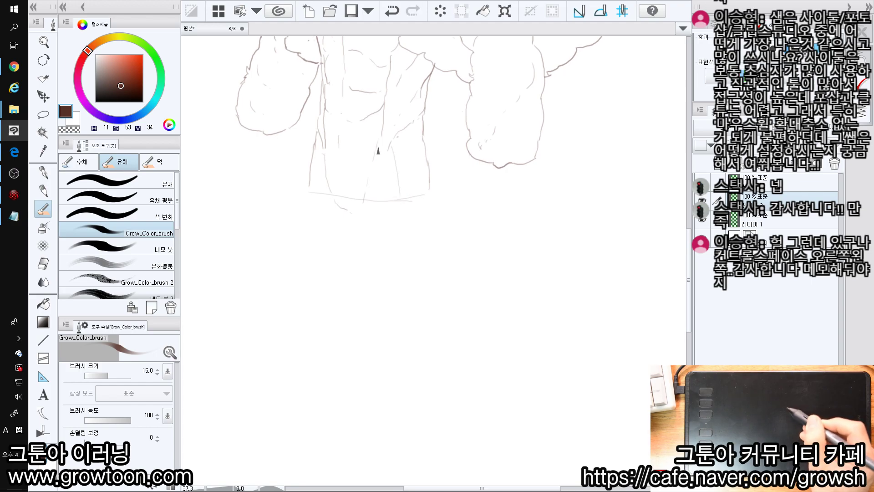
pyautogui.scroll(1, 344, 184)
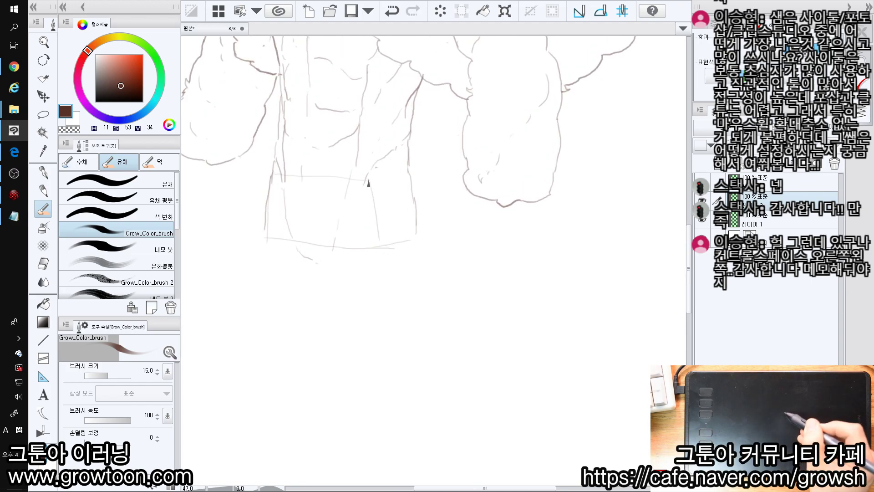
# Step: Redraw the right-hand hip contour between the two guide lines, switching between the line-art and sketch layers
pyautogui.hotkey('ctrl', 'z')
pyautogui.moveTo(418, 240); pyautogui.dragTo(397, 243)
pyautogui.moveTo(402, 210); pyautogui.dragTo(406, 258)
pyautogui.moveTo(406, 239)
pyautogui.mouseDown()
pyautogui.moveTo(417, 237)
pyautogui.moveTo(418, 275)
pyautogui.mouseUp()
pyautogui.keyDown('ctrl'); pyautogui.keyDown('shift'); pyautogui.click(412, 240); pyautogui.keyUp('shift'); pyautogui.keyUp('ctrl')
pyautogui.keyDown('ctrl'); pyautogui.keyDown('shift'); pyautogui.click(411, 234); pyautogui.keyUp('shift'); pyautogui.keyUp('ctrl')
pyautogui.press('e')
pyautogui.press('b')
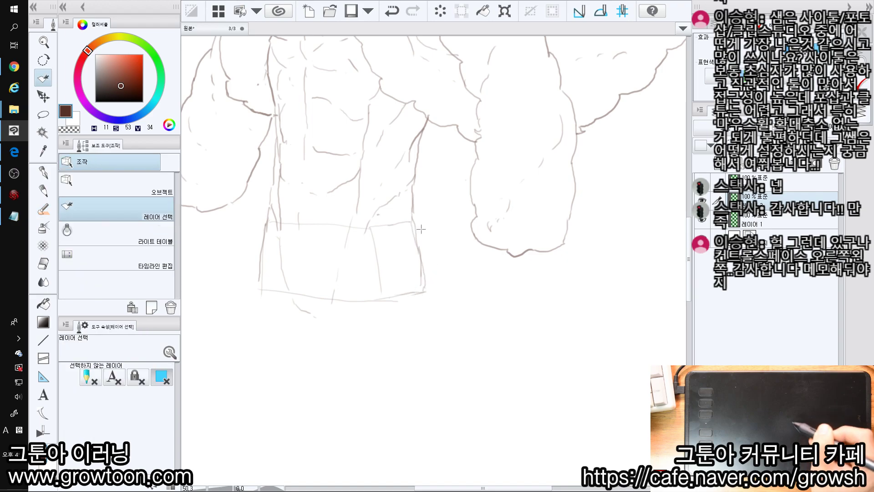
pyautogui.keyDown('ctrl'); pyautogui.keyDown('shift'); pyautogui.click(417, 207); pyautogui.keyUp('shift'); pyautogui.keyUp('ctrl')
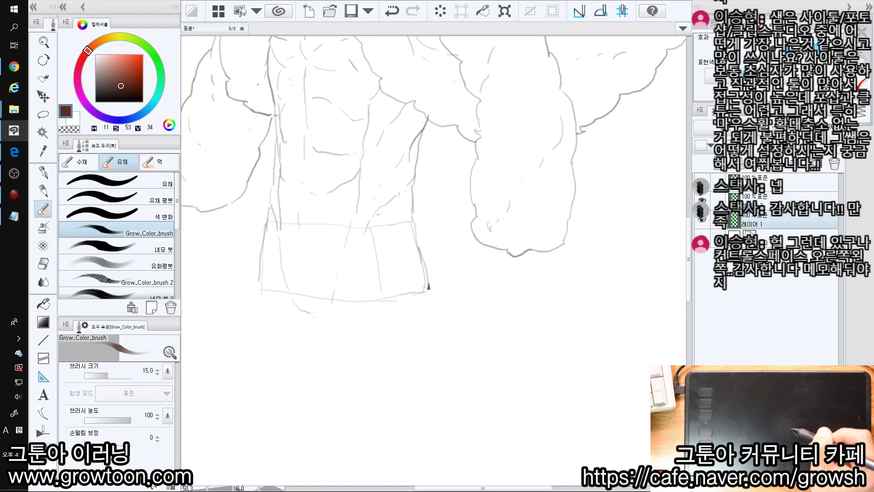
pyautogui.keyDown('ctrl'); pyautogui.keyDown('shift'); pyautogui.click(387, 291); pyautogui.keyUp('shift'); pyautogui.keyUp('ctrl')
# Step: Sketch the rounded pelvis shape with two overlapping curves below the hip guide line
pyautogui.moveTo(332, 355); pyautogui.dragTo(377, 314)
pyautogui.moveTo(367, 264); pyautogui.dragTo(329, 330)
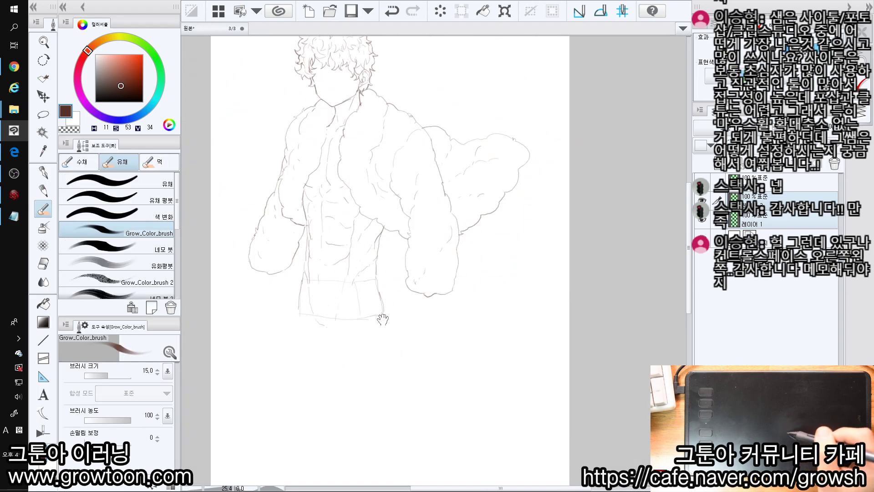
pyautogui.moveTo(337, 342); pyautogui.dragTo(325, 270)
pyautogui.moveTo(306, 292); pyautogui.dragTo(319, 281)
pyautogui.hotkey('ctrl', 'z')
pyautogui.moveTo(325, 330); pyautogui.dragTo(307, 300)
pyautogui.moveTo(299, 254); pyautogui.dragTo(357, 275)
pyautogui.hotkey('ctrl', 'z')
pyautogui.moveTo(302, 250)
pyautogui.mouseDown()
pyautogui.moveTo(353, 286)
pyautogui.moveTo(324, 270)
pyautogui.moveTo(345, 254)
pyautogui.mouseUp()
pyautogui.moveTo(369, 220); pyautogui.dragTo(364, 265)
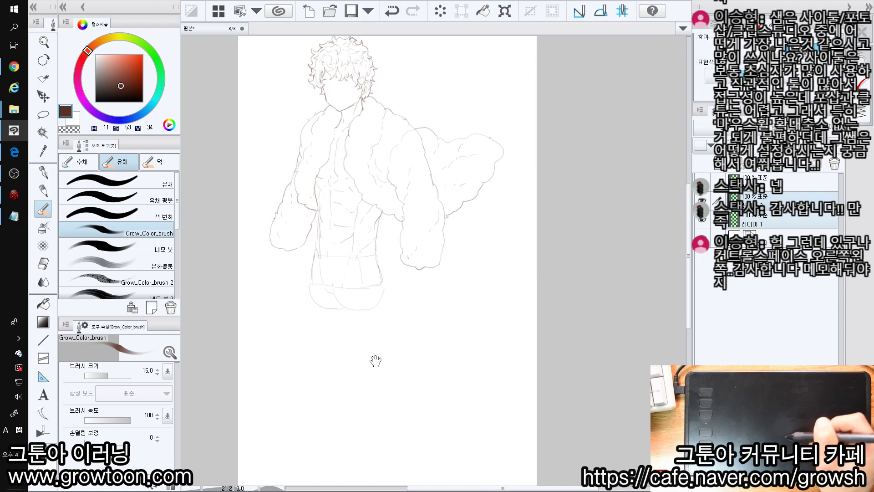
pyautogui.moveTo(371, 376); pyautogui.dragTo(314, 313)
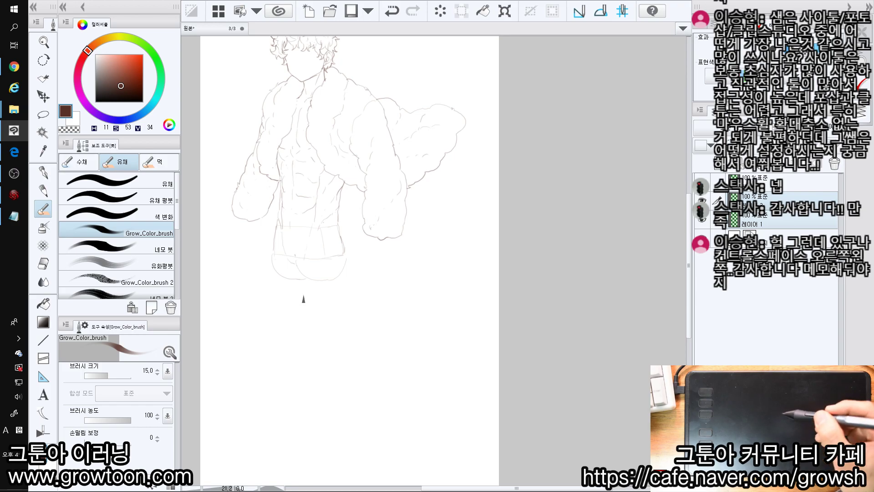
pyautogui.moveTo(327, 291); pyautogui.dragTo(305, 260)
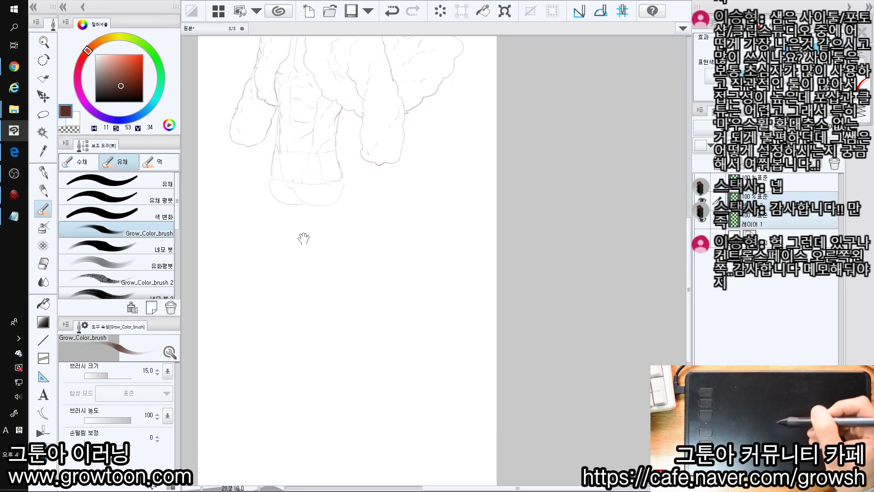
pyautogui.moveTo(276, 193); pyautogui.dragTo(292, 201)
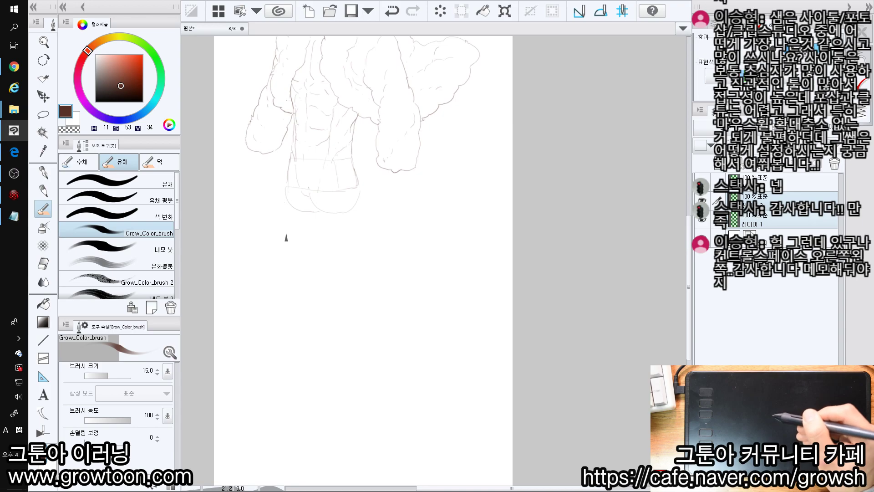
pyautogui.hotkey('ctrl', 'z')
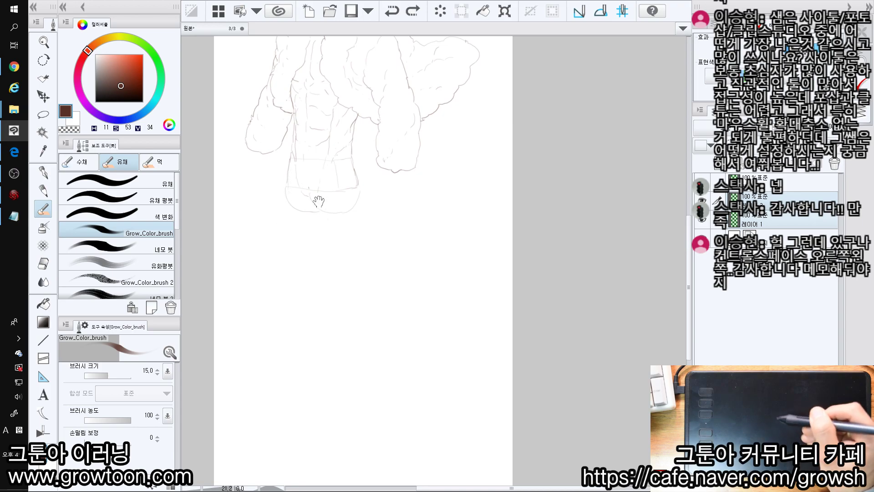
pyautogui.moveTo(320, 212); pyautogui.dragTo(313, 209)
pyautogui.moveTo(283, 183); pyautogui.dragTo(285, 159)
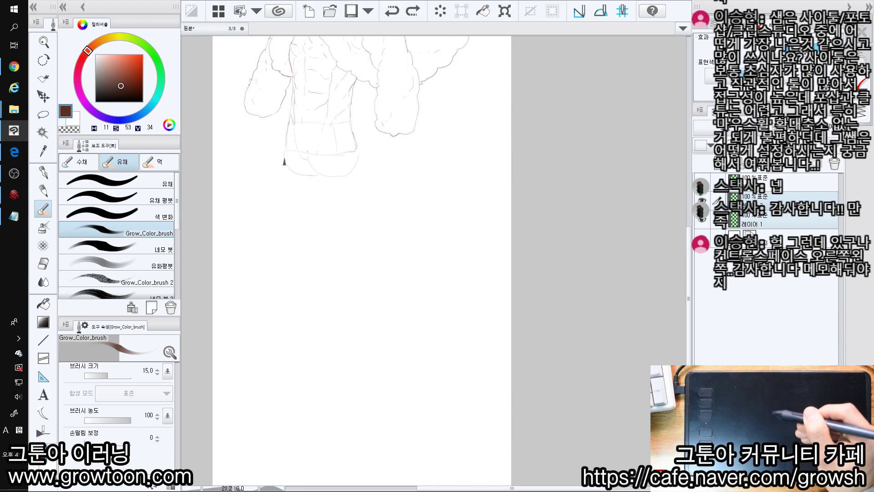
pyautogui.moveTo(279, 208); pyautogui.dragTo(275, 236)
pyautogui.hotkey('ctrl', 'z')
pyautogui.hotkey('ctrl', 'z')
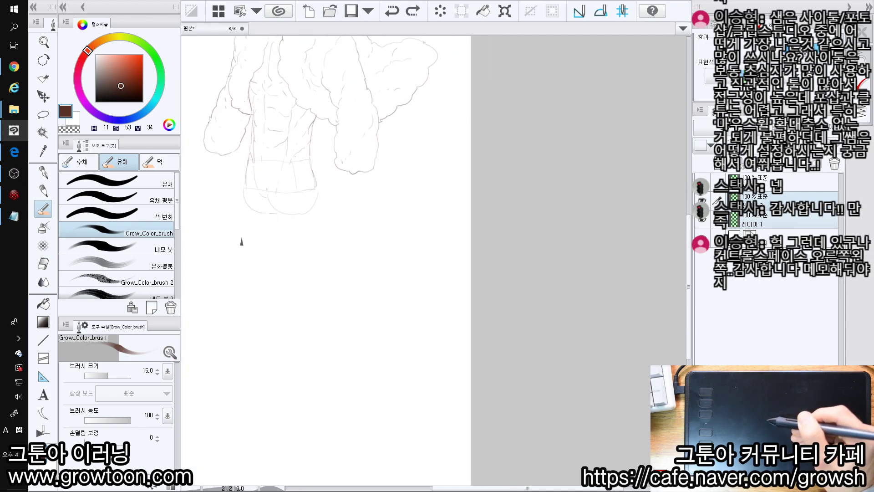
# Step: Sketch the left-hand thigh's outer contour and the right-hand thigh's inner contour, ending in a short knee mark
pyautogui.moveTo(244, 269); pyautogui.dragTo(256, 319)
pyautogui.moveTo(310, 228)
pyautogui.mouseDown()
pyautogui.moveTo(300, 244)
pyautogui.moveTo(283, 214)
pyautogui.mouseUp()
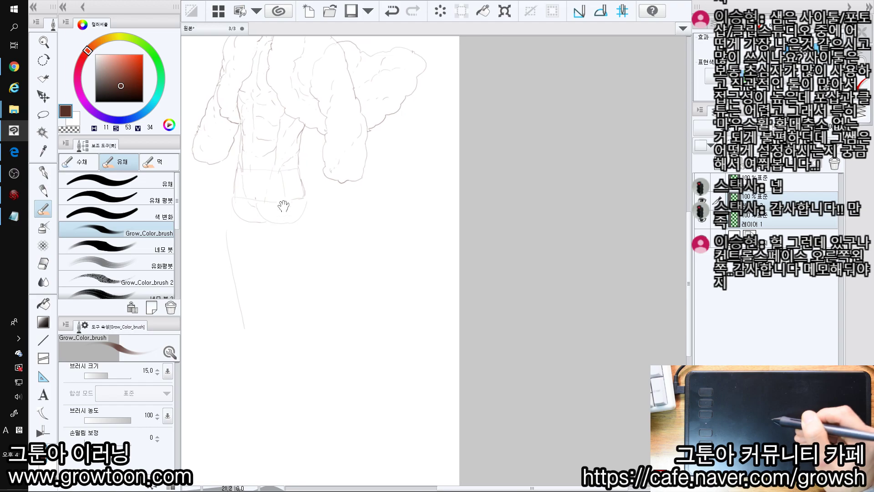
pyautogui.hotkey('ctrl', 'z')
pyautogui.moveTo(277, 180)
pyautogui.mouseDown()
pyautogui.moveTo(263, 217)
pyautogui.moveTo(292, 336)
pyautogui.mouseUp()
pyautogui.hotkey('ctrl', 'z')
pyautogui.moveTo(279, 251); pyautogui.dragTo(292, 328)
pyautogui.hotkey('ctrl', 'z')
pyautogui.moveTo(307, 190); pyautogui.dragTo(340, 236)
pyautogui.moveTo(325, 302); pyautogui.dragTo(339, 272)
pyautogui.moveTo(340, 223)
pyautogui.mouseDown()
pyautogui.moveTo(358, 222)
pyautogui.moveTo(345, 226)
pyautogui.mouseUp()
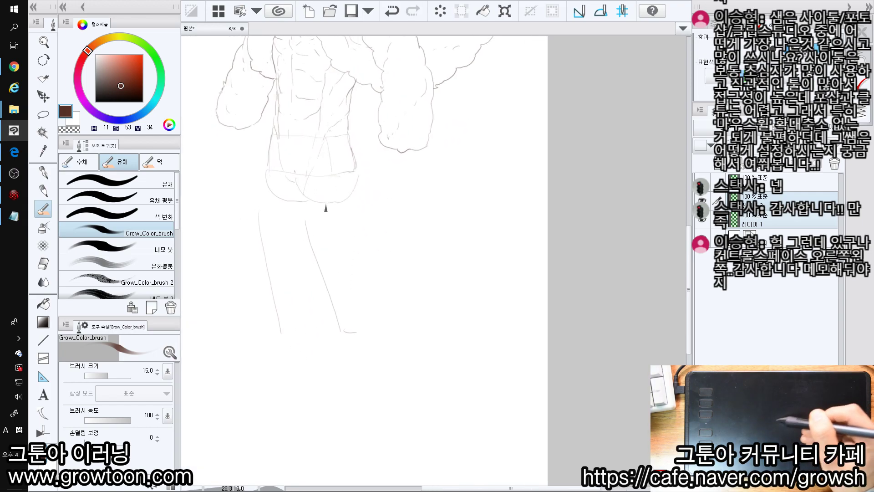
# Step: Draw the right-hand thigh's outer contour from the edge of the pelvis down to knee height
pyautogui.hotkey('ctrl', 'z')
pyautogui.moveTo(267, 184)
pyautogui.mouseDown()
pyautogui.moveTo(259, 210)
pyautogui.moveTo(311, 210)
pyautogui.mouseUp()
pyautogui.hotkey('ctrl', 'z')
pyautogui.moveTo(364, 215)
pyautogui.mouseDown()
pyautogui.moveTo(350, 210)
pyautogui.moveTo(345, 189)
pyautogui.moveTo(357, 316)
pyautogui.mouseUp()
pyautogui.hotkey('ctrl', 'z')
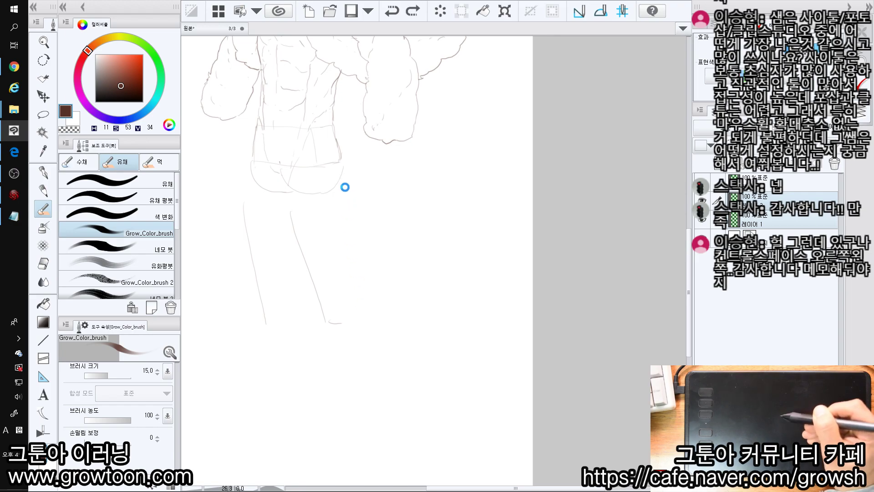
pyautogui.moveTo(343, 187)
pyautogui.mouseDown()
pyautogui.moveTo(357, 307)
pyautogui.moveTo(337, 359)
pyautogui.mouseUp()
pyautogui.moveTo(308, 242); pyautogui.dragTo(315, 226)
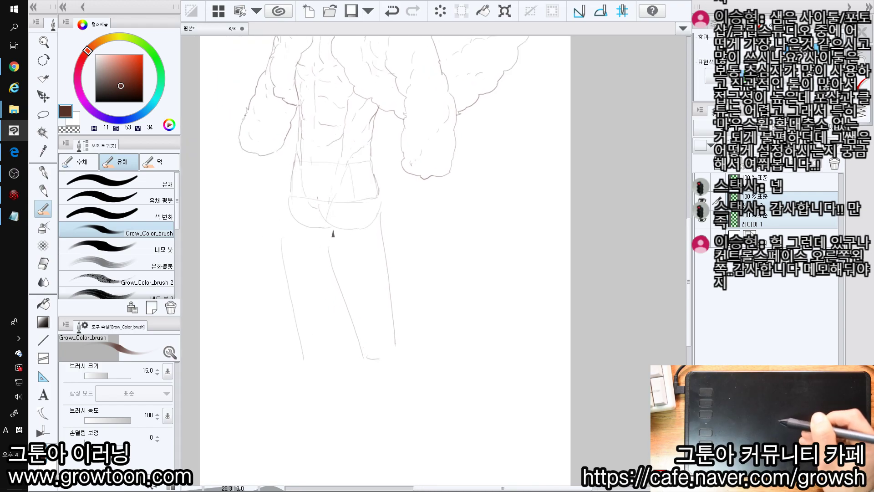
# Step: Draw the left-hand thigh's inner contour and close that thigh with a line at the knee
pyautogui.moveTo(364, 284); pyautogui.dragTo(343, 280)
pyautogui.hotkey('ctrl', 'z')
pyautogui.moveTo(334, 347); pyautogui.dragTo(299, 365)
pyautogui.hotkey('ctrl', 'z')
pyautogui.press('e')
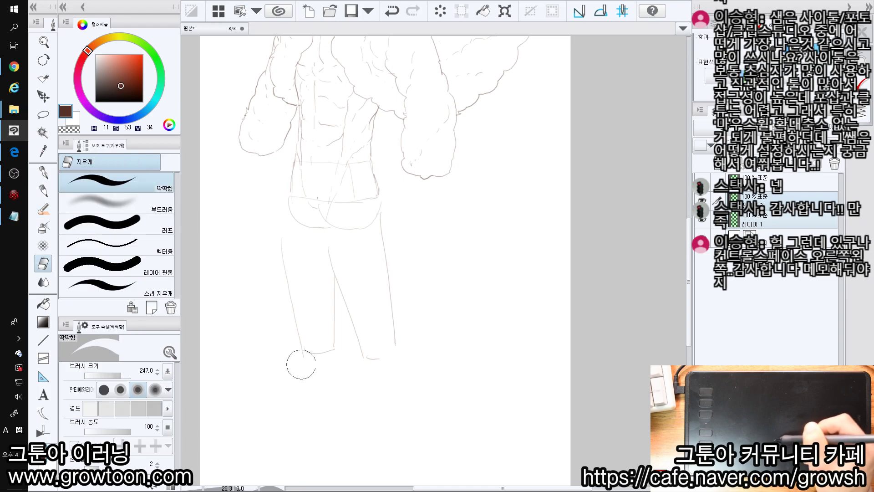
pyautogui.press('b')
pyautogui.moveTo(367, 268)
pyautogui.mouseDown()
pyautogui.moveTo(366, 324)
pyautogui.moveTo(339, 326)
pyautogui.mouseUp()
pyautogui.moveTo(404, 404); pyautogui.dragTo(394, 401)
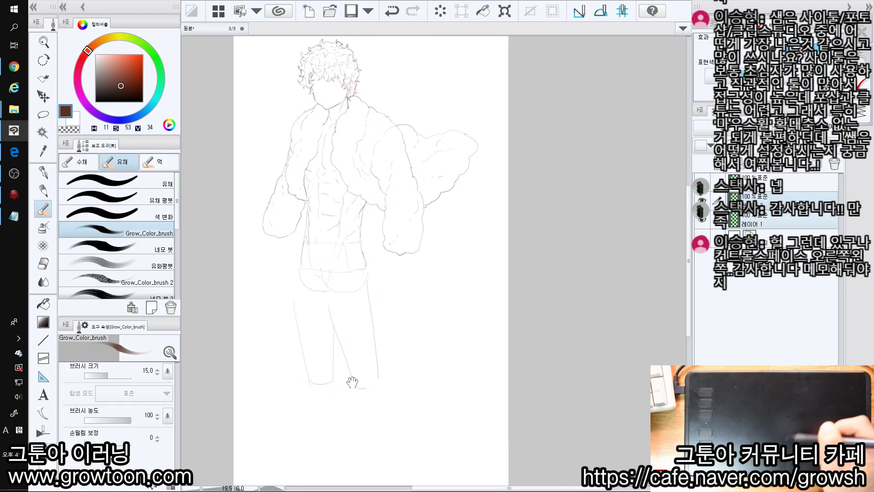
# Step: Close the right-hand thigh at the knee and sketch rounded kneecap shapes on both legs
pyautogui.moveTo(357, 351); pyautogui.dragTo(346, 339)
pyautogui.scroll(2, 285, 335)
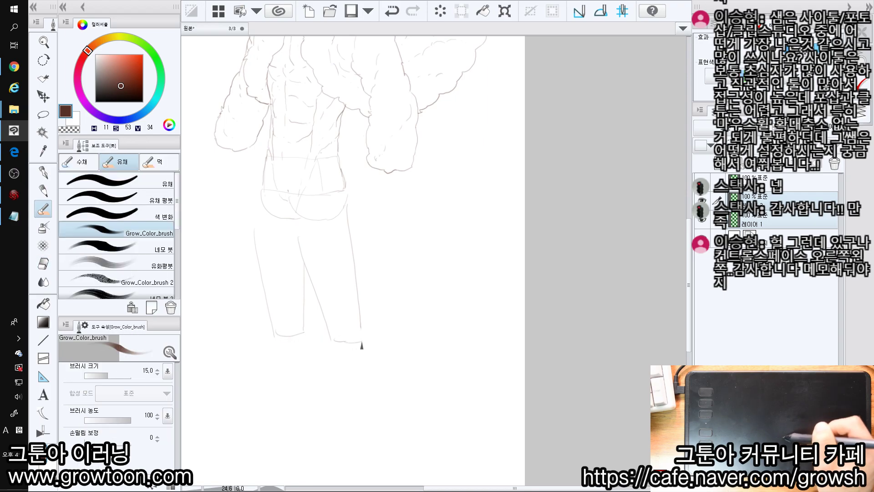
pyautogui.moveTo(335, 363)
pyautogui.mouseDown()
pyautogui.moveTo(386, 257)
pyautogui.moveTo(354, 268)
pyautogui.moveTo(378, 273)
pyautogui.moveTo(355, 287)
pyautogui.mouseUp()
pyautogui.hotkey('ctrl', 'z')
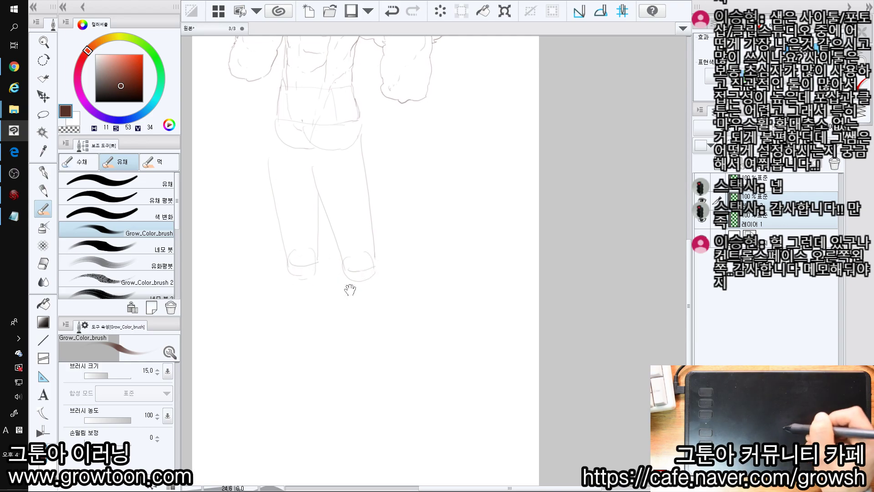
pyautogui.moveTo(394, 240); pyautogui.dragTo(394, 271)
pyautogui.keyDown('ctrl'); pyautogui.moveTo(359, 274); pyautogui.dragTo(358, 263); pyautogui.keyUp('ctrl')
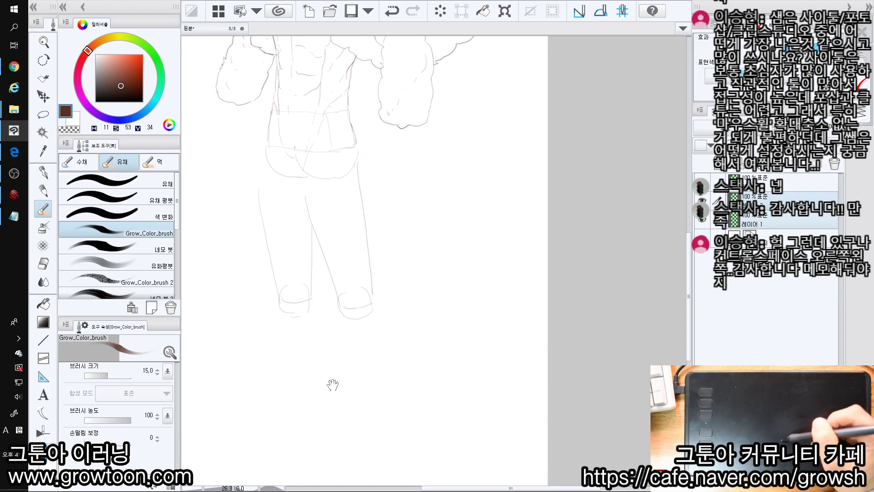
# Step: Try a vertical guide line beside the right-hand thigh to gauge the length of the leg
pyautogui.moveTo(360, 313); pyautogui.dragTo(361, 292)
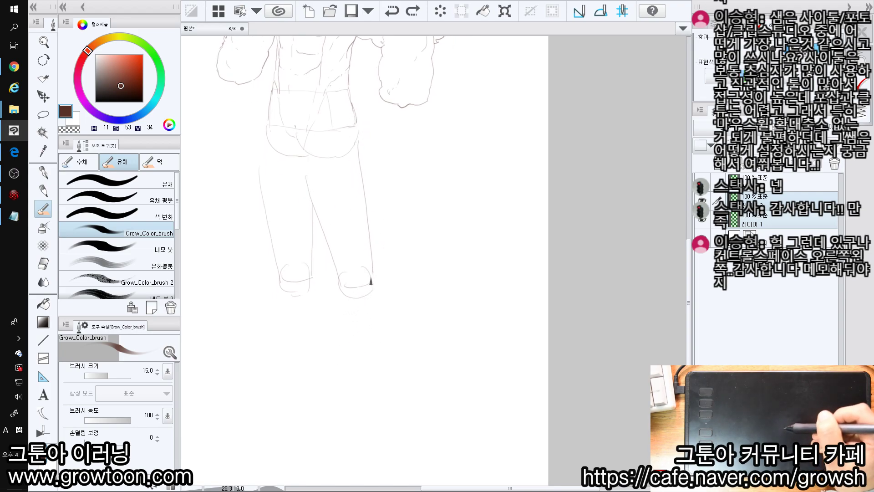
pyautogui.moveTo(370, 390)
pyautogui.mouseDown()
pyautogui.moveTo(355, 264)
pyautogui.moveTo(347, 312)
pyautogui.mouseUp()
pyautogui.moveTo(338, 272)
pyautogui.mouseDown()
pyautogui.moveTo(354, 439)
pyautogui.moveTo(337, 288)
pyautogui.mouseUp()
pyautogui.keyDown('ctrl'); pyautogui.click(339, 289); pyautogui.keyUp('ctrl')
pyautogui.moveTo(325, 158); pyautogui.dragTo(326, 175)
pyautogui.moveTo(373, 105); pyautogui.dragTo(381, 267)
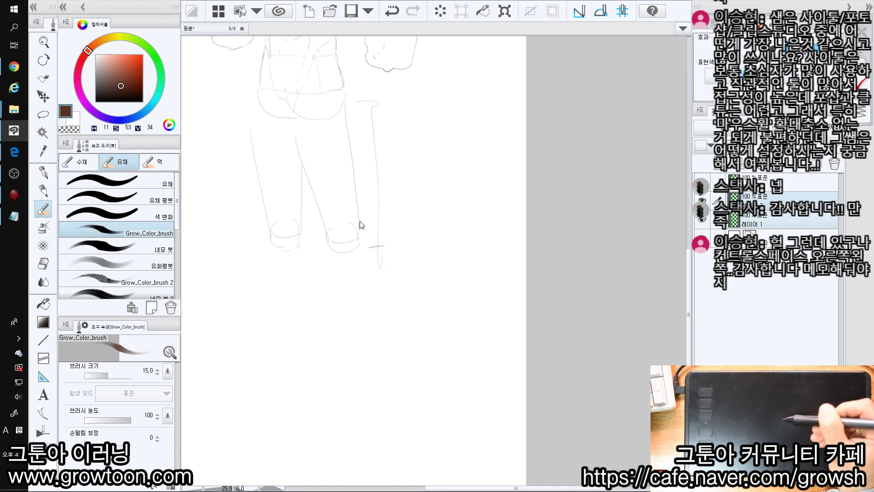
pyautogui.hotkey('ctrl', 'z')
pyautogui.hotkey('ctrl', 'z')
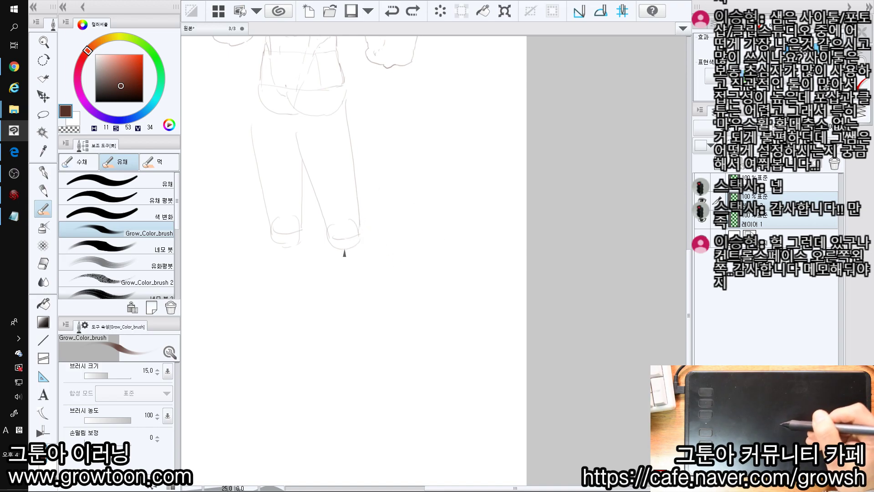
pyautogui.hotkey('ctrl', 'y')
pyautogui.hotkey('ctrl', 'y')
pyautogui.scroll(2, 386, 273)
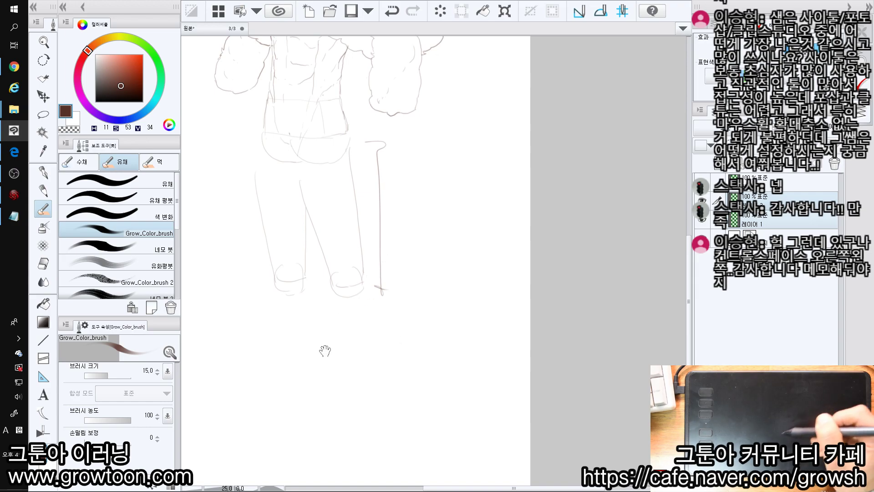
pyautogui.hotkey('ctrl', 'z')
pyautogui.hotkey('ctrl', 'z')
# Step: Draw the right-hand shin's inner contour from below the kneecap down to the ankle and trim its lower end
pyautogui.moveTo(385, 283)
pyautogui.mouseDown()
pyautogui.moveTo(387, 206)
pyautogui.moveTo(409, 363)
pyautogui.mouseUp()
pyautogui.hotkey('ctrl', 'z')
pyautogui.moveTo(379, 194); pyautogui.dragTo(378, 228)
pyautogui.moveTo(348, 256); pyautogui.dragTo(377, 400)
pyautogui.moveTo(385, 99); pyautogui.dragTo(395, 255)
pyautogui.hotkey('ctrl', 'z')
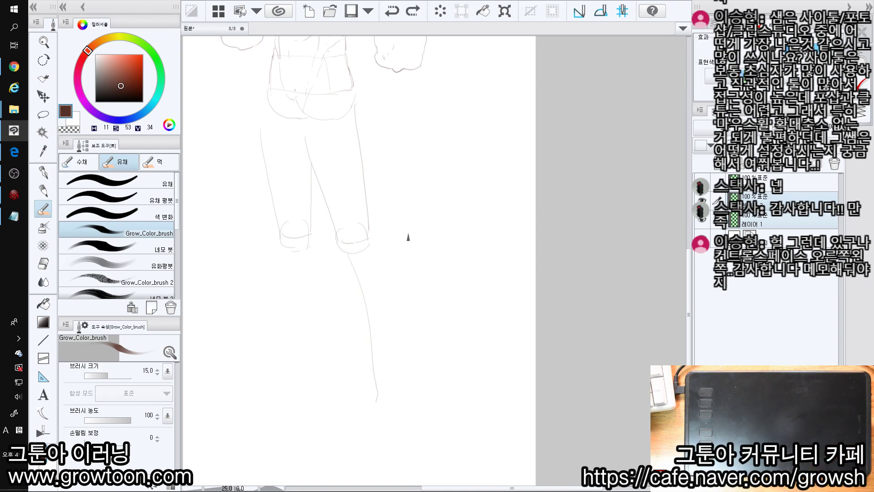
pyautogui.moveTo(407, 208); pyautogui.dragTo(402, 221)
pyautogui.press('e')
pyautogui.moveTo(373, 406); pyautogui.dragTo(375, 416)
pyautogui.press('b')
# Step: Draw the right-hand shin's outer contour and close the shin with a line at the ankle
pyautogui.moveTo(371, 282); pyautogui.dragTo(389, 391)
pyautogui.hotkey('ctrl', 'z')
pyautogui.hotkey('ctrl', 'z')
pyautogui.moveTo(383, 297)
pyautogui.mouseDown()
pyautogui.moveTo(388, 392)
pyautogui.moveTo(389, 383)
pyautogui.mouseUp()
pyautogui.press('e')
pyautogui.press('b')
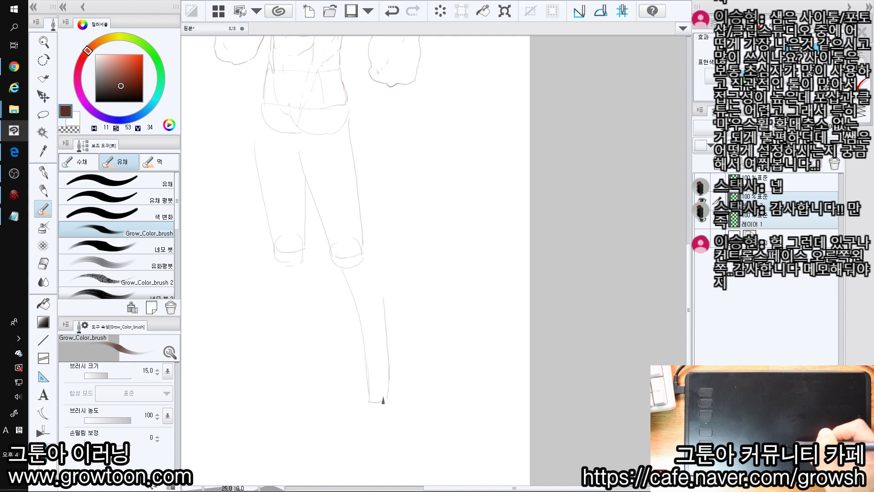
pyautogui.moveTo(384, 366); pyautogui.dragTo(374, 369)
# Step: Connect the right-hand knee to the shin with an outward-curving outer calf line
pyautogui.moveTo(345, 260); pyautogui.dragTo(356, 215)
pyautogui.moveTo(344, 227)
pyautogui.mouseDown()
pyautogui.moveTo(368, 201)
pyautogui.moveTo(366, 222)
pyautogui.mouseUp()
pyautogui.hotkey('ctrl', 'z')
pyautogui.hotkey('ctrl', 'z')
pyautogui.moveTo(358, 188); pyautogui.dragTo(388, 278)
pyautogui.hotkey('ctrl', 'z')
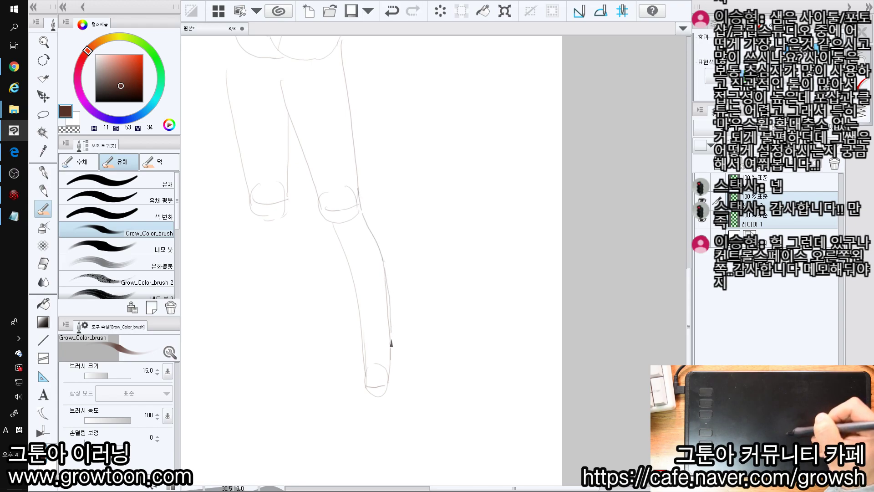
# Step: Add a fuller calf line along the inner side of the right-hand shin, from the kneecap to the ankle
pyautogui.moveTo(336, 214); pyautogui.dragTo(359, 312)
pyautogui.moveTo(408, 353); pyautogui.dragTo(419, 341)
pyautogui.moveTo(406, 380); pyautogui.dragTo(366, 332)
pyautogui.moveTo(354, 231); pyautogui.dragTo(340, 209)
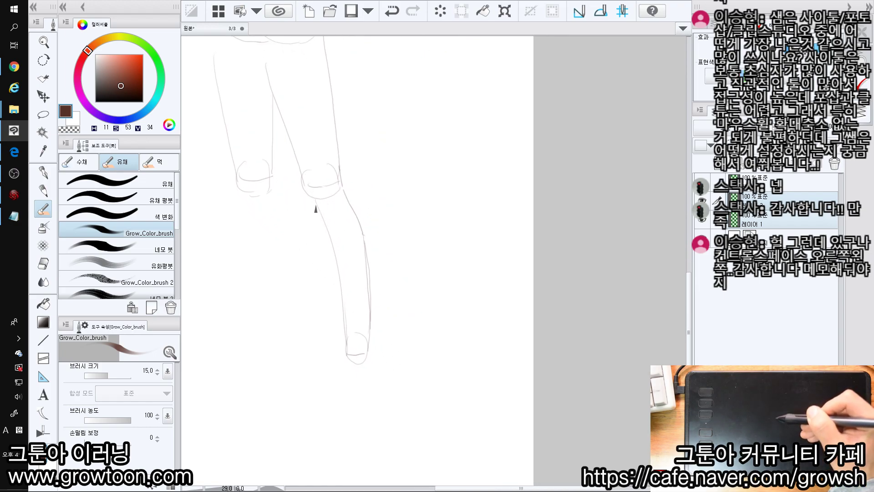
pyautogui.hotkey('ctrl', 'z')
pyautogui.moveTo(313, 196); pyautogui.dragTo(321, 243)
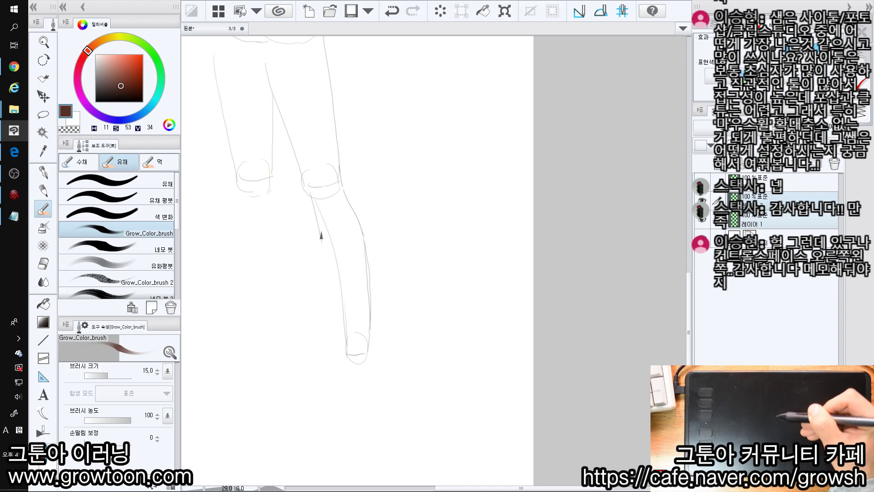
pyautogui.moveTo(315, 223); pyautogui.dragTo(349, 301)
pyautogui.moveTo(348, 302); pyautogui.dragTo(319, 305)
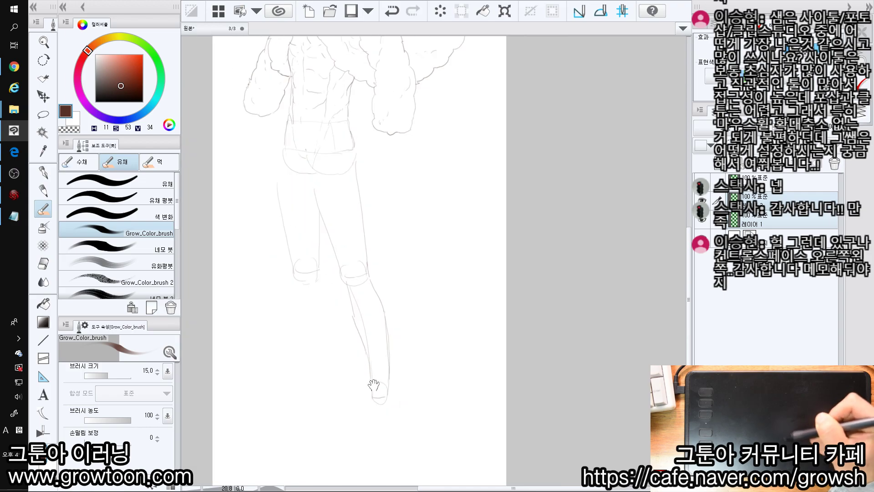
pyautogui.moveTo(384, 202); pyautogui.dragTo(406, 313)
pyautogui.moveTo(387, 383)
pyautogui.mouseDown()
pyautogui.moveTo(373, 180)
pyautogui.moveTo(393, 244)
pyautogui.mouseUp()
pyautogui.moveTo(356, 261); pyautogui.dragTo(396, 263)
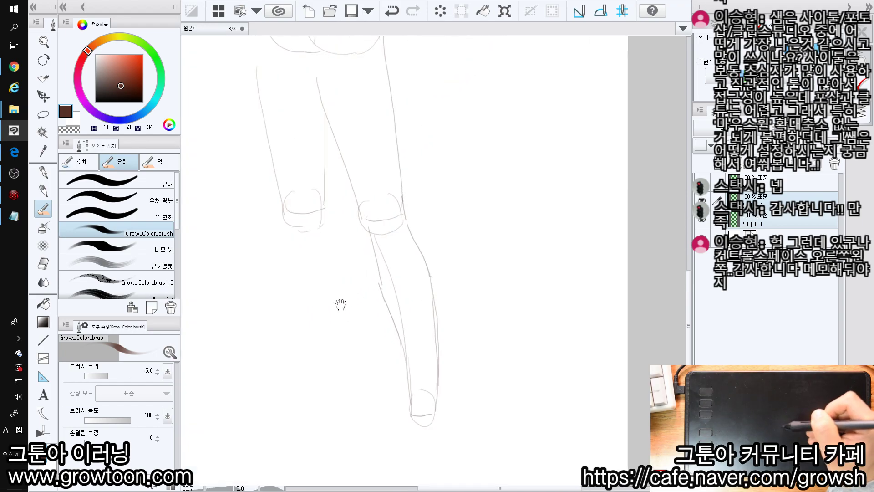
# Step: Try several contour strokes for the left-hand shin below the knee
pyautogui.moveTo(345, 292); pyautogui.dragTo(353, 284)
pyautogui.moveTo(320, 224); pyautogui.dragTo(340, 197)
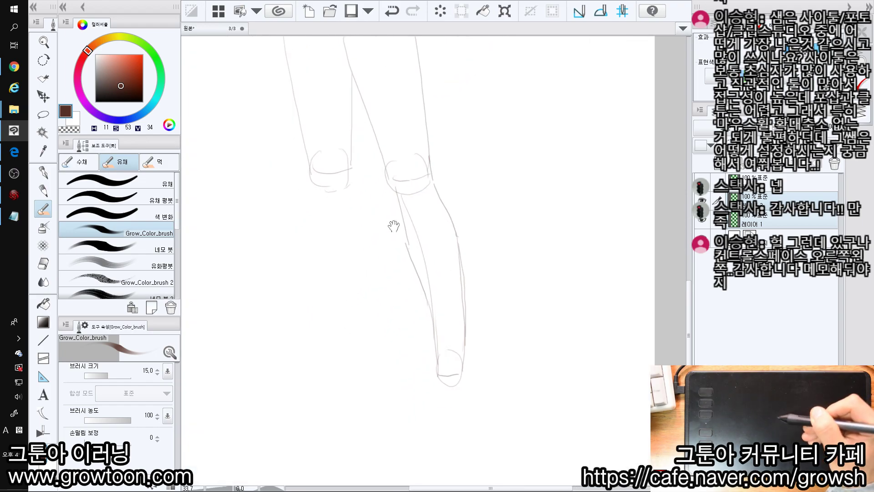
pyautogui.moveTo(382, 229); pyautogui.dragTo(378, 226)
pyautogui.moveTo(436, 329); pyautogui.dragTo(431, 317)
pyautogui.moveTo(405, 219); pyautogui.dragTo(424, 347)
pyautogui.hotkey('ctrl', 'z')
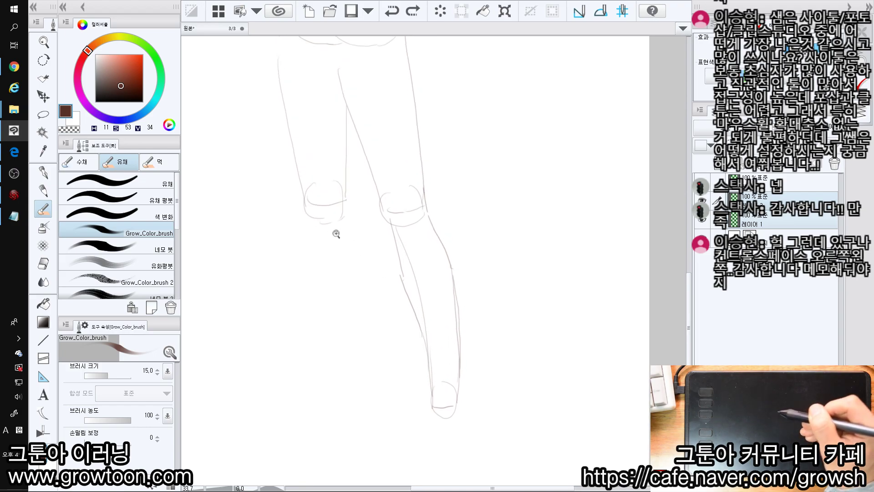
pyautogui.scroll(-3, 336, 231)
pyautogui.moveTo(326, 196); pyautogui.dragTo(345, 294)
pyautogui.hotkey('ctrl', 'z')
pyautogui.moveTo(328, 195); pyautogui.dragTo(339, 285)
pyautogui.hotkey('ctrl', 'z')
pyautogui.moveTo(367, 125); pyautogui.dragTo(357, 307)
pyautogui.moveTo(358, 367)
pyautogui.mouseDown()
pyautogui.moveTo(359, 223)
pyautogui.moveTo(377, 223)
pyautogui.mouseUp()
pyautogui.hotkey('ctrl', 'z')
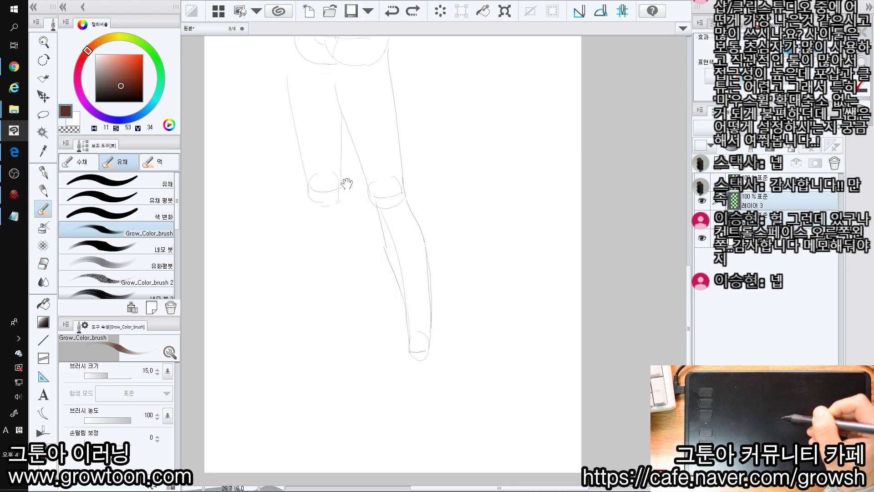
pyautogui.moveTo(324, 264); pyautogui.dragTo(326, 336)
pyautogui.hotkey('ctrl', 'z')
# Step: Draw the left-hand shin's outer contour from the knee down and mark the ankle with a short line
pyautogui.moveTo(310, 206); pyautogui.dragTo(320, 329)
pyautogui.moveTo(324, 335)
pyautogui.mouseDown()
pyautogui.moveTo(322, 341)
pyautogui.moveTo(347, 352)
pyautogui.mouseUp()
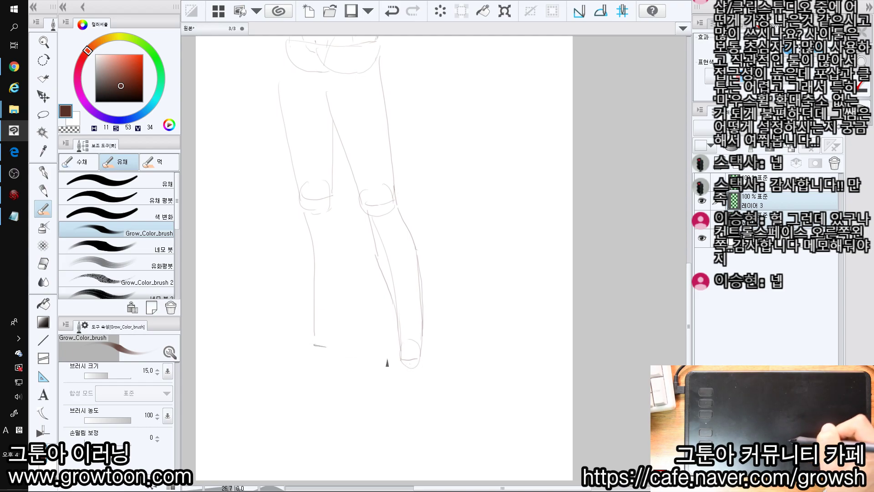
pyautogui.moveTo(296, 340); pyautogui.dragTo(361, 359)
pyautogui.hotkey('ctrl', 'z')
pyautogui.moveTo(381, 172)
pyautogui.mouseDown()
pyautogui.moveTo(364, 263)
pyautogui.moveTo(373, 277)
pyautogui.mouseUp()
pyautogui.moveTo(399, 267); pyautogui.dragTo(394, 307)
pyautogui.hotkey('ctrl', 'z')
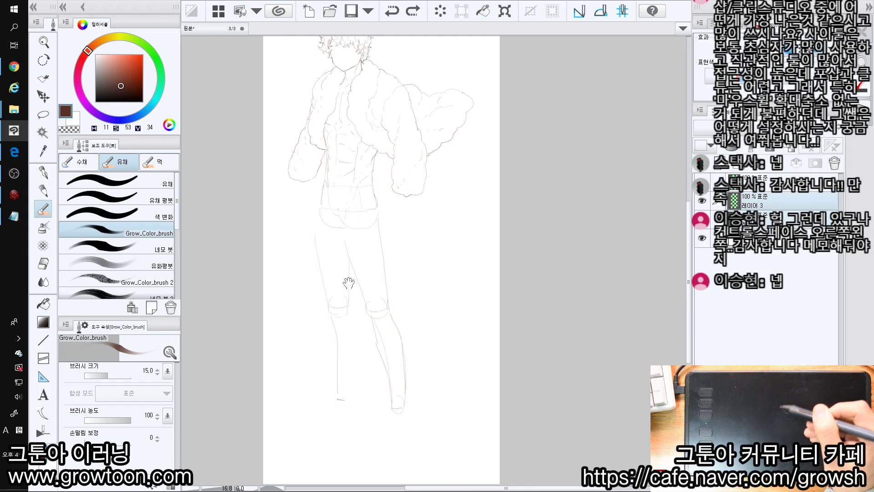
# Step: Draw the left-hand shin's inner contour, rounding the calf between the knee and the ankle
pyautogui.moveTo(354, 177); pyautogui.dragTo(357, 213)
pyautogui.moveTo(343, 421); pyautogui.dragTo(316, 299)
pyautogui.moveTo(319, 235); pyautogui.dragTo(354, 238)
pyautogui.moveTo(335, 307)
pyautogui.mouseDown()
pyautogui.moveTo(356, 232)
pyautogui.moveTo(346, 379)
pyautogui.mouseUp()
pyautogui.moveTo(369, 218); pyautogui.dragTo(369, 279)
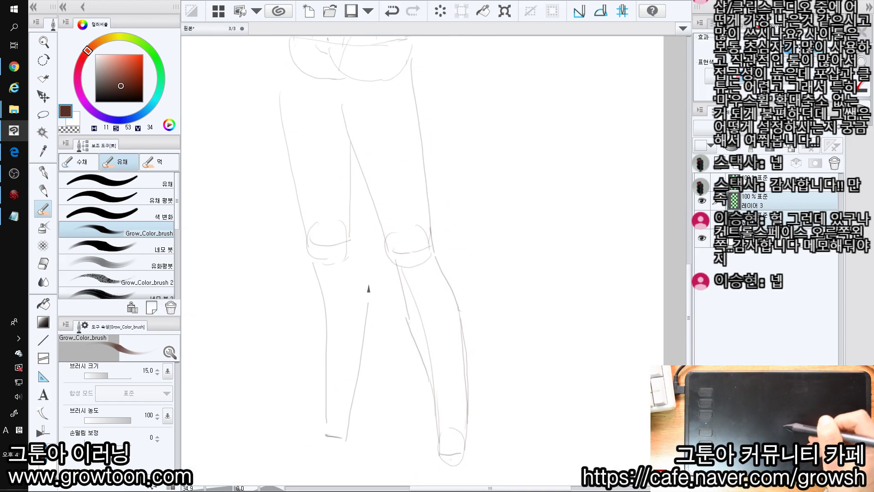
pyautogui.moveTo(356, 249); pyautogui.dragTo(350, 258)
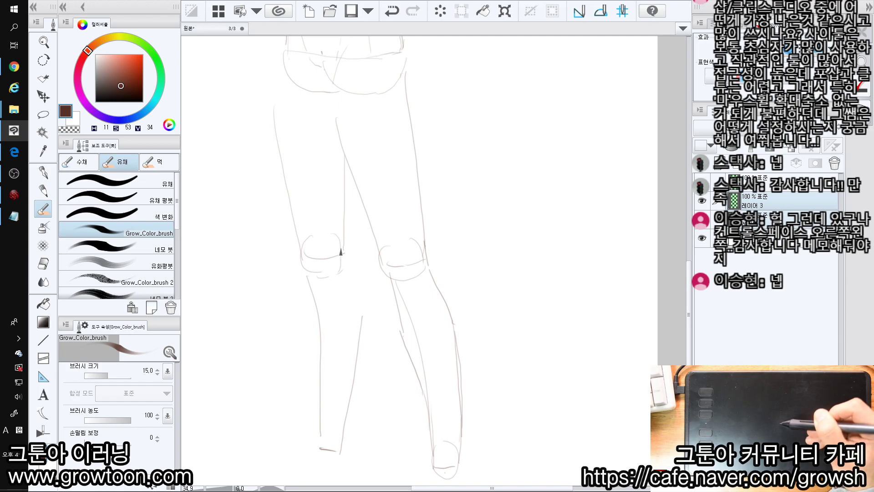
pyautogui.moveTo(358, 299); pyautogui.dragTo(359, 372)
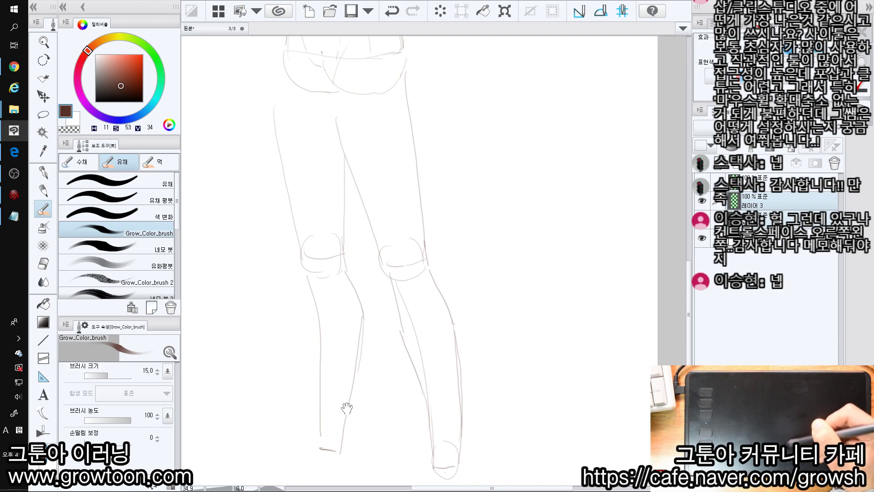
pyautogui.moveTo(344, 414); pyautogui.dragTo(357, 352)
# Step: Add a second stroke along the left-hand shin's outer contour and erase the overlapping lines at the inner calf
pyautogui.moveTo(325, 237); pyautogui.dragTo(331, 317)
pyautogui.moveTo(330, 260); pyautogui.dragTo(319, 297)
pyautogui.moveTo(353, 350); pyautogui.dragTo(357, 400)
pyautogui.moveTo(389, 196); pyautogui.dragTo(395, 241)
pyautogui.moveTo(376, 243); pyautogui.dragTo(358, 246)
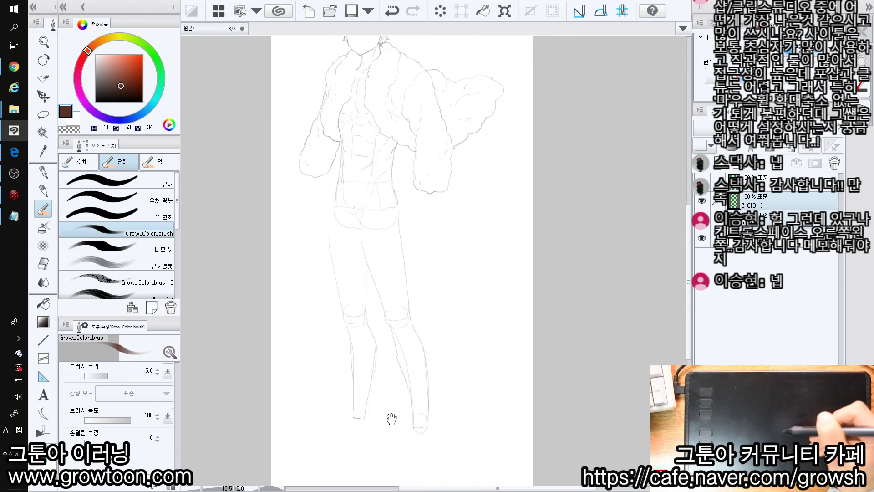
pyautogui.moveTo(388, 388); pyautogui.dragTo(381, 309)
pyautogui.moveTo(359, 267)
pyautogui.mouseDown()
pyautogui.moveTo(400, 274)
pyautogui.moveTo(372, 296)
pyautogui.mouseUp()
pyautogui.press('e')
pyautogui.press('b')
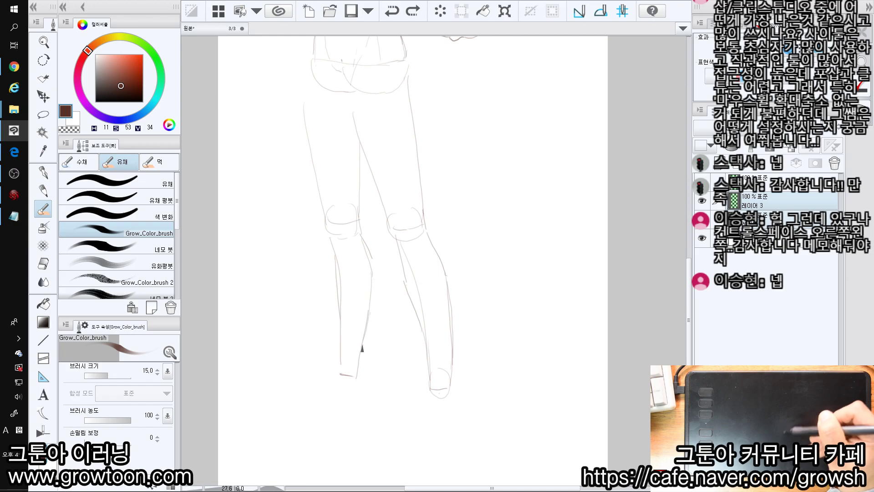
pyautogui.moveTo(340, 159); pyautogui.dragTo(335, 277)
pyautogui.moveTo(350, 354); pyautogui.dragTo(376, 256)
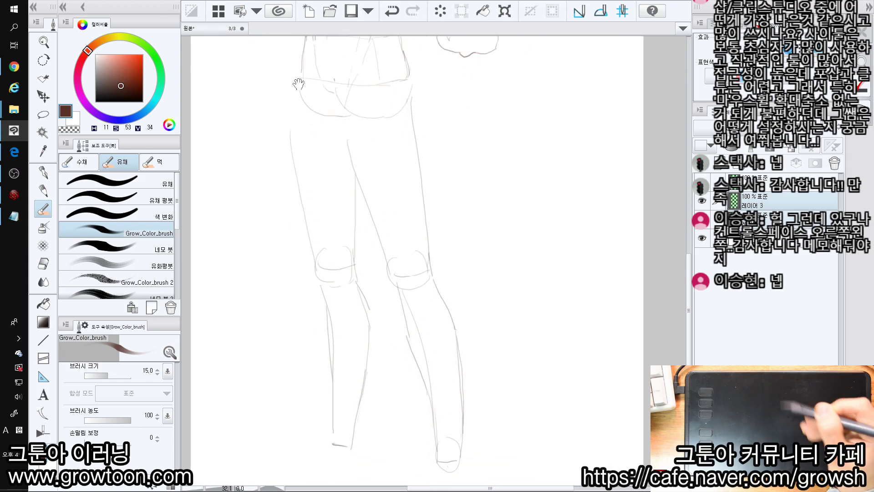
# Step: Draw the left-hand hip's outer contour, joining the waist to the top of the thigh
pyautogui.moveTo(300, 76); pyautogui.dragTo(334, 214)
pyautogui.moveTo(343, 177)
pyautogui.mouseDown()
pyautogui.moveTo(354, 169)
pyautogui.moveTo(333, 278)
pyautogui.mouseUp()
pyautogui.scroll(1, 354, 169)
pyautogui.moveTo(382, 288); pyautogui.dragTo(359, 278)
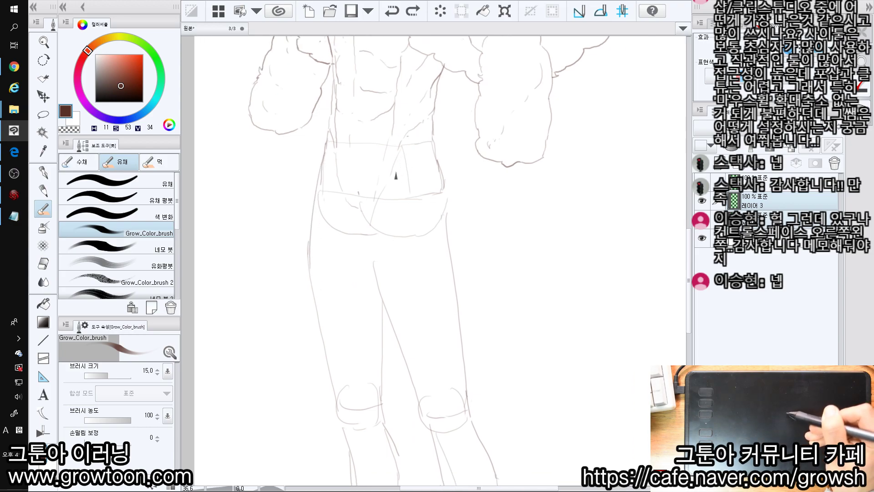
# Step: Erase the pelvis curve around the crotch and extend the right-hand thigh's inner contour up to meet it
pyautogui.moveTo(388, 196)
pyautogui.mouseDown()
pyautogui.moveTo(375, 263)
pyautogui.moveTo(369, 245)
pyautogui.moveTo(373, 274)
pyautogui.mouseUp()
pyautogui.hotkey('ctrl', 'z')
pyautogui.hotkey('ctrl', 'z')
pyautogui.press('e')
pyautogui.moveTo(369, 244)
pyautogui.mouseDown()
pyautogui.moveTo(383, 271)
pyautogui.moveTo(372, 254)
pyautogui.moveTo(378, 289)
pyautogui.mouseUp()
pyautogui.press('b')
pyautogui.hotkey('ctrl', 'z')
pyautogui.moveTo(369, 246); pyautogui.dragTo(379, 312)
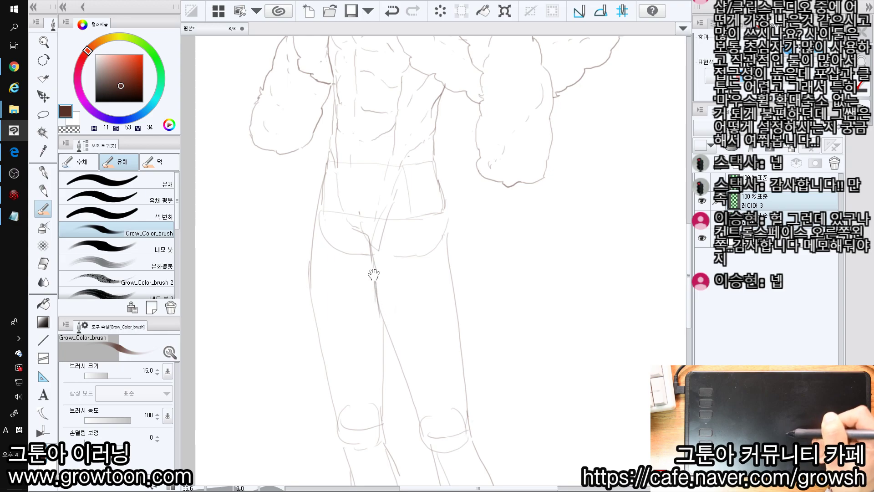
pyautogui.moveTo(376, 280); pyautogui.dragTo(362, 245)
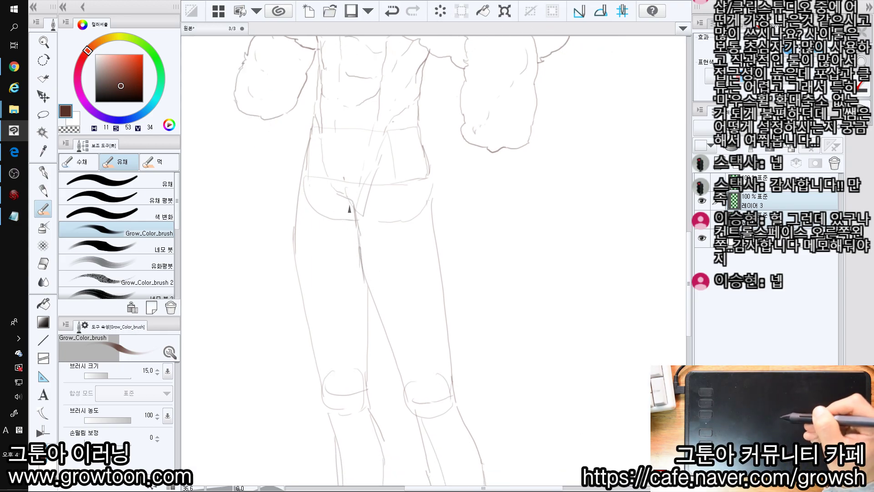
pyautogui.moveTo(394, 266); pyautogui.dragTo(389, 270)
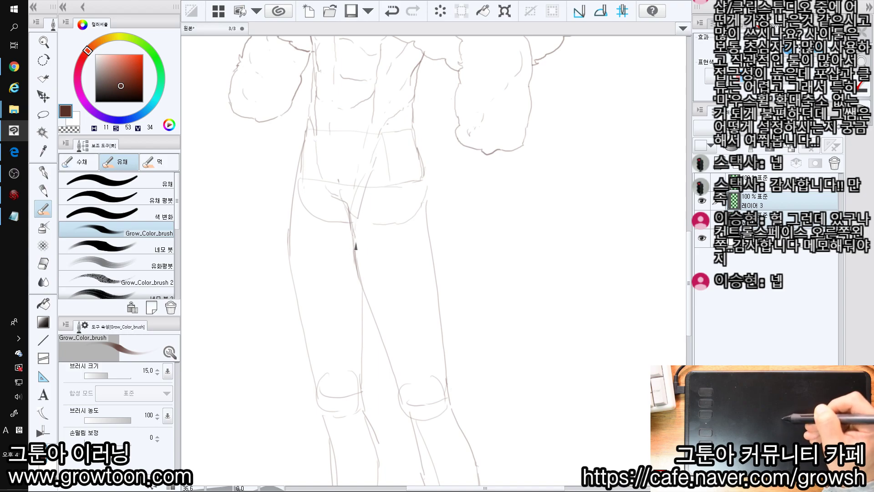
# Step: Clean up the overlapping sketch lines at the crotch between the two pelvis curves
pyautogui.moveTo(382, 152); pyautogui.dragTo(382, 153)
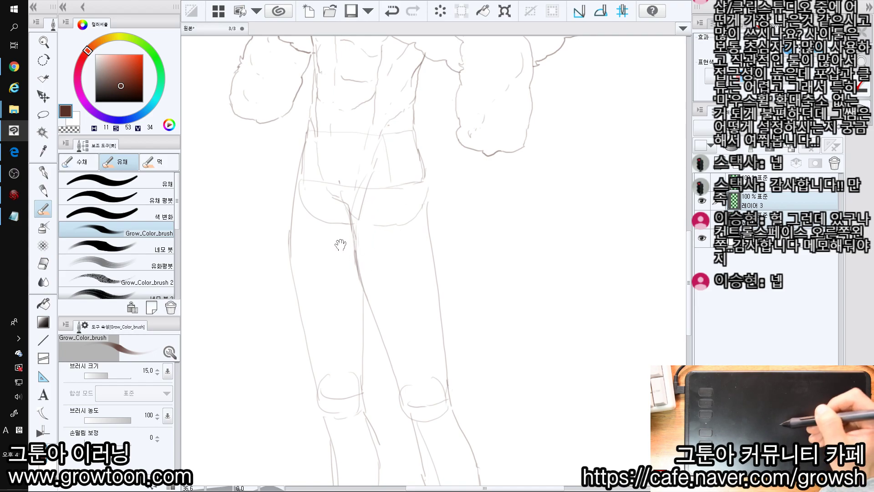
pyautogui.moveTo(388, 223); pyautogui.dragTo(376, 209)
pyautogui.press('e')
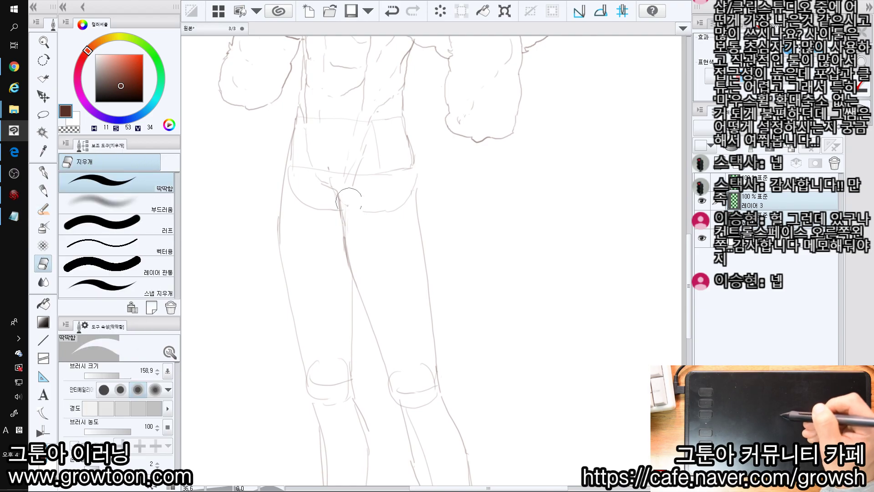
pyautogui.press('b')
pyautogui.hotkey('ctrl', 'z')
pyautogui.moveTo(345, 194)
pyautogui.mouseDown()
pyautogui.moveTo(351, 264)
pyautogui.moveTo(339, 309)
pyautogui.mouseUp()
pyautogui.moveTo(390, 242)
pyautogui.mouseDown()
pyautogui.moveTo(411, 196)
pyautogui.moveTo(455, 202)
pyautogui.mouseUp()
pyautogui.moveTo(442, 225); pyautogui.dragTo(394, 178)
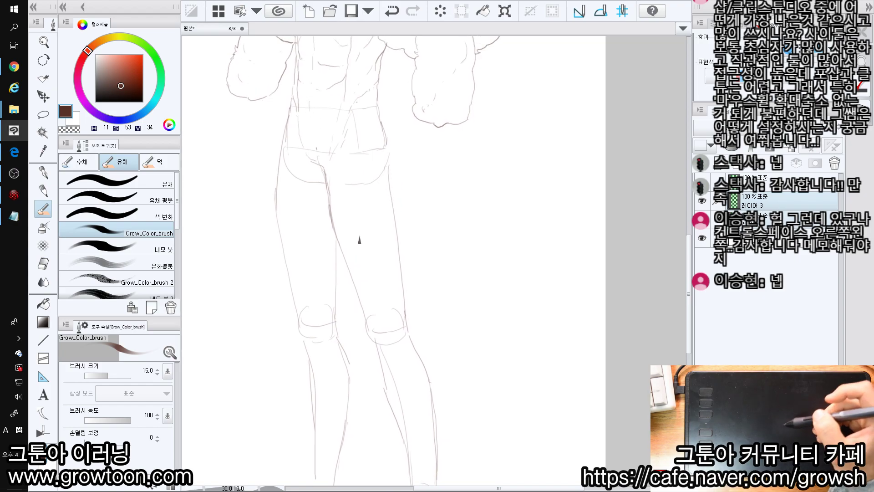
# Step: Strengthen the right-hand thigh's outer contour with a fuller curve running down from the hip
pyautogui.moveTo(373, 194)
pyautogui.mouseDown()
pyautogui.moveTo(371, 177)
pyautogui.moveTo(396, 203)
pyautogui.moveTo(399, 266)
pyautogui.mouseUp()
pyautogui.moveTo(339, 242); pyautogui.dragTo(344, 228)
pyautogui.moveTo(335, 263); pyautogui.dragTo(291, 302)
pyautogui.moveTo(369, 290); pyautogui.dragTo(359, 279)
pyautogui.moveTo(324, 206); pyautogui.dragTo(362, 263)
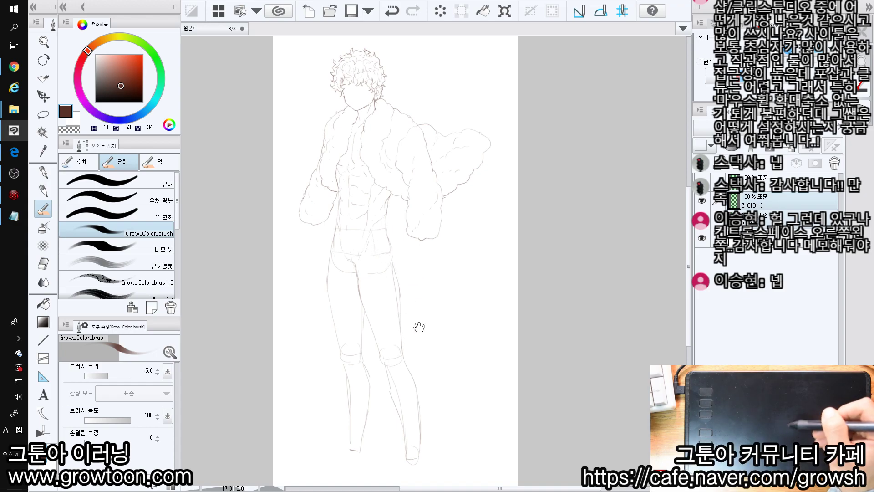
# Step: Round off the left-hand ankle with a small circle around its closing line
pyautogui.moveTo(424, 360); pyautogui.dragTo(419, 152)
pyautogui.moveTo(395, 245); pyautogui.dragTo(433, 246)
pyautogui.moveTo(416, 264); pyautogui.dragTo(420, 281)
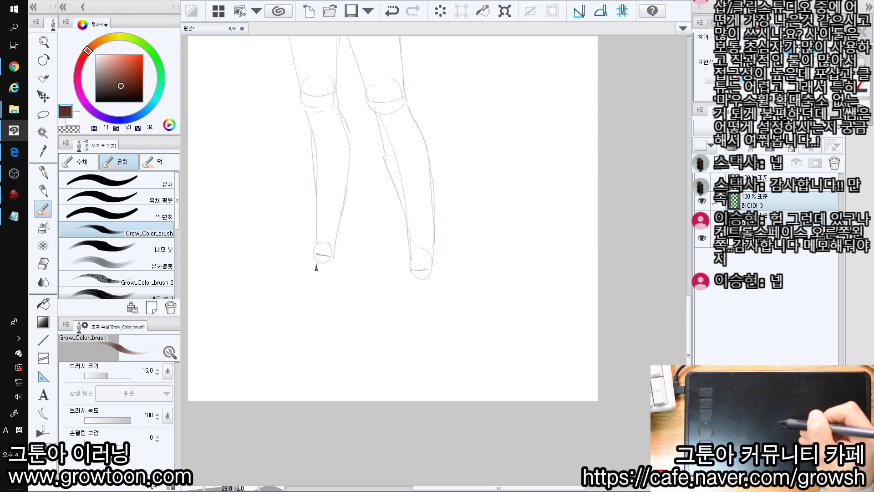
pyautogui.scroll(1, 421, 235)
pyautogui.hotkey('ctrl', 'z')
# Step: Draw the first foot lines, running down from the right-hand ankle and diagonally outward from the left-hand ankle
pyautogui.moveTo(421, 228); pyautogui.dragTo(410, 271)
pyautogui.moveTo(307, 201); pyautogui.dragTo(386, 183)
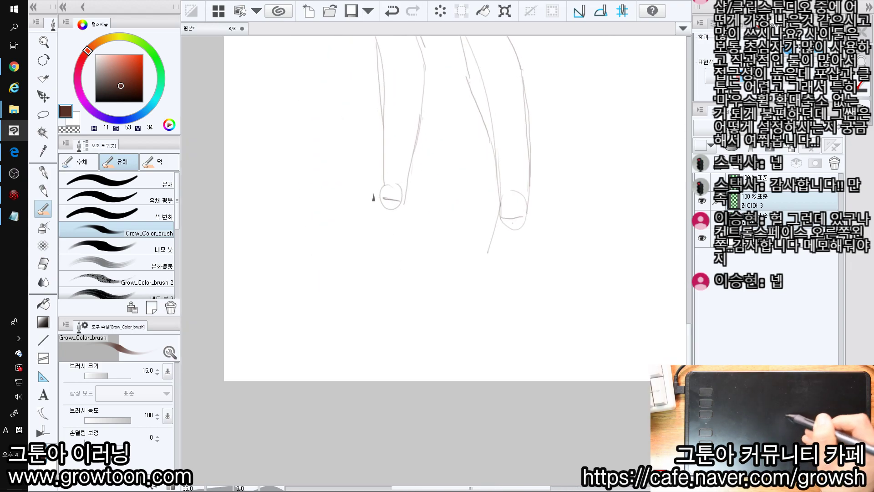
pyautogui.moveTo(366, 213); pyautogui.dragTo(348, 233)
pyautogui.hotkey('ctrl', 'z')
pyautogui.moveTo(388, 181); pyautogui.dragTo(331, 227)
pyautogui.moveTo(510, 224); pyautogui.dragTo(410, 286)
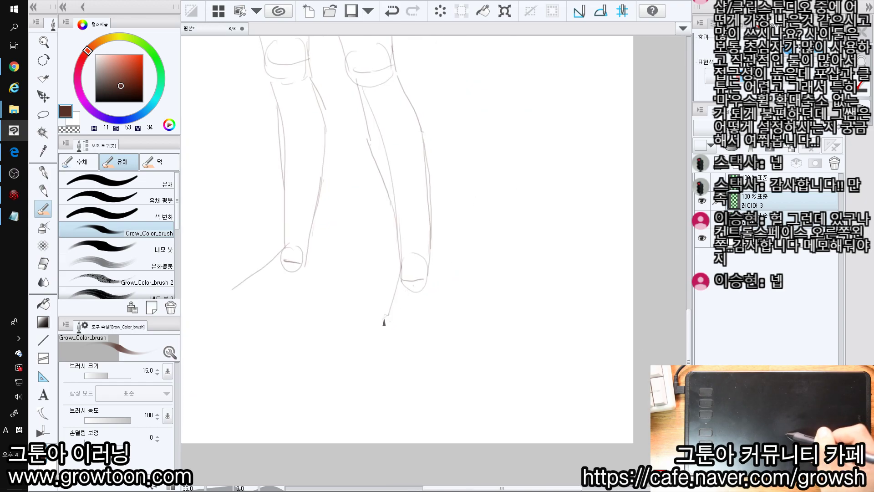
# Step: Outline the right-hand foot with a blunt toe, a slanted sole and an outer edge up to the ankle
pyautogui.hotkey('ctrl', 'z')
pyautogui.moveTo(389, 313)
pyautogui.mouseDown()
pyautogui.moveTo(381, 326)
pyautogui.moveTo(387, 334)
pyautogui.mouseUp()
pyautogui.moveTo(414, 320)
pyautogui.mouseDown()
pyautogui.moveTo(411, 373)
pyautogui.moveTo(378, 380)
pyautogui.mouseUp()
pyautogui.hotkey('ctrl', 'z')
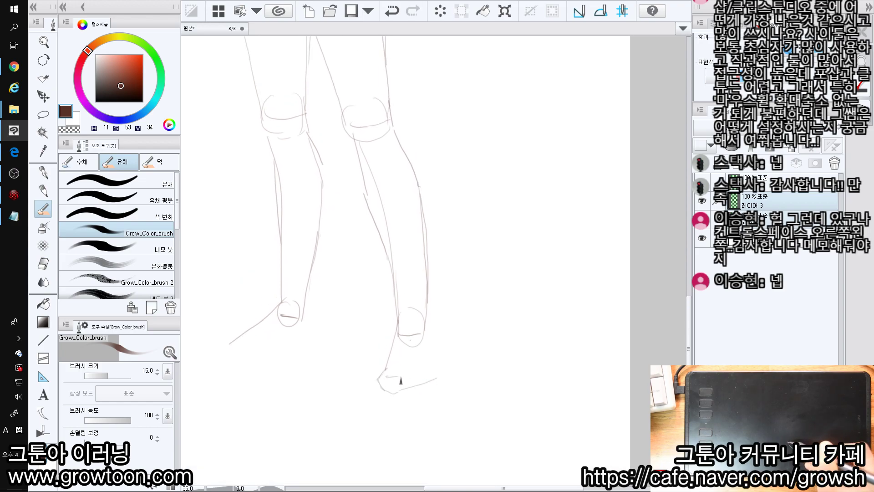
pyautogui.moveTo(442, 361); pyautogui.dragTo(436, 391)
pyautogui.moveTo(341, 317); pyautogui.dragTo(433, 278)
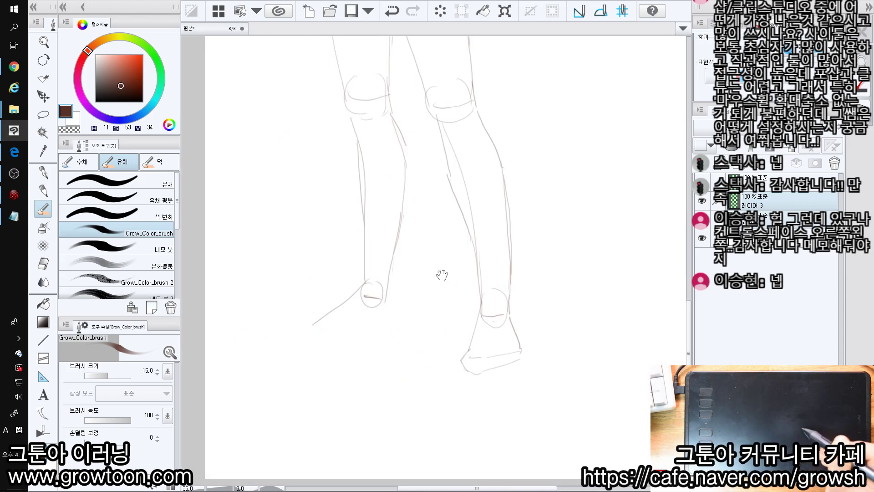
# Step: Sketch the heel as a small circle below the left-hand ankle and try a first sole line toward the toes
pyautogui.moveTo(374, 327); pyautogui.dragTo(386, 319)
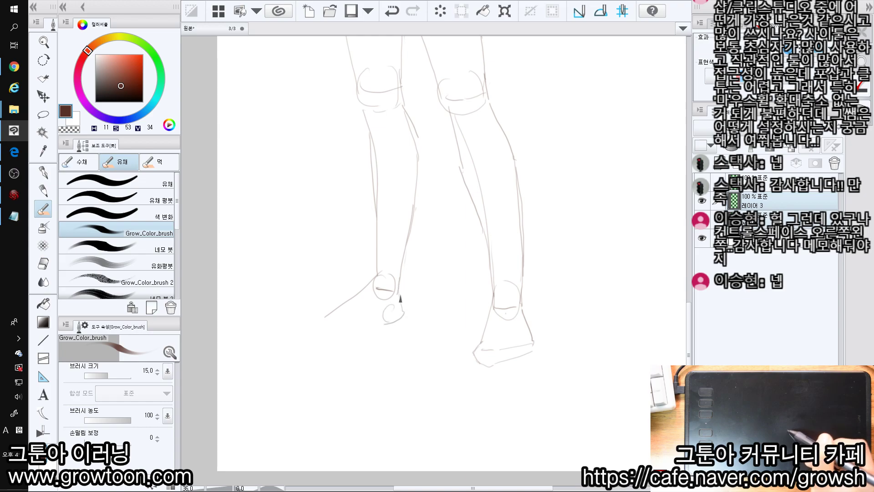
pyautogui.moveTo(389, 299)
pyautogui.mouseDown()
pyautogui.moveTo(400, 312)
pyautogui.moveTo(337, 342)
pyautogui.mouseUp()
pyautogui.hotkey('ctrl', 'z')
pyautogui.hotkey('ctrl', 'z')
pyautogui.hotkey('ctrl', 'z')
# Step: Outline the left-hand foot pointing diagonally outward, with a sloping instep, a flat toe and a sole running back to the heel circle
pyautogui.moveTo(394, 315)
pyautogui.mouseDown()
pyautogui.moveTo(270, 374)
pyautogui.moveTo(303, 331)
pyautogui.moveTo(288, 360)
pyautogui.mouseUp()
pyautogui.hotkey('ctrl', 'z')
pyautogui.hotkey('ctrl', 'z')
pyautogui.press('e')
pyautogui.press('b')
pyautogui.hotkey('ctrl', 'z')
pyautogui.moveTo(330, 305); pyautogui.dragTo(282, 361)
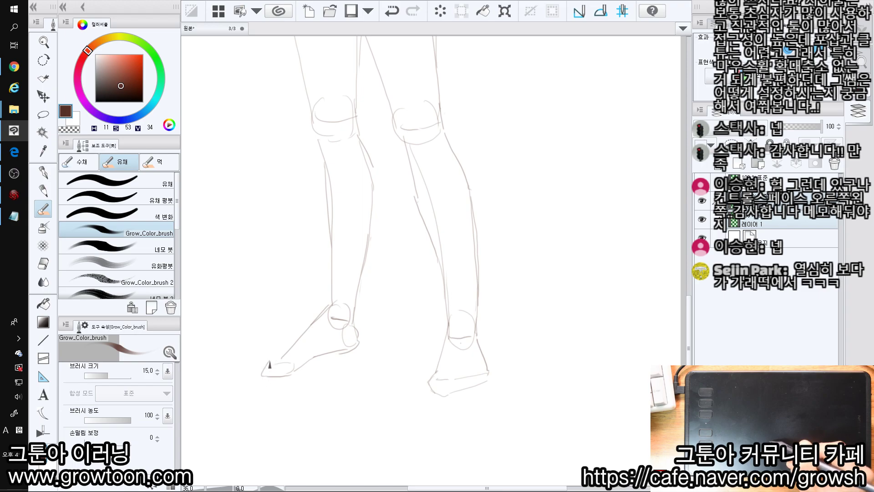
# Step: Mark off the toe section at the tip of the left-hand foot with a short line
pyautogui.moveTo(274, 360)
pyautogui.mouseDown()
pyautogui.moveTo(298, 345)
pyautogui.moveTo(291, 346)
pyautogui.mouseUp()
pyautogui.hotkey('ctrl', 'z')
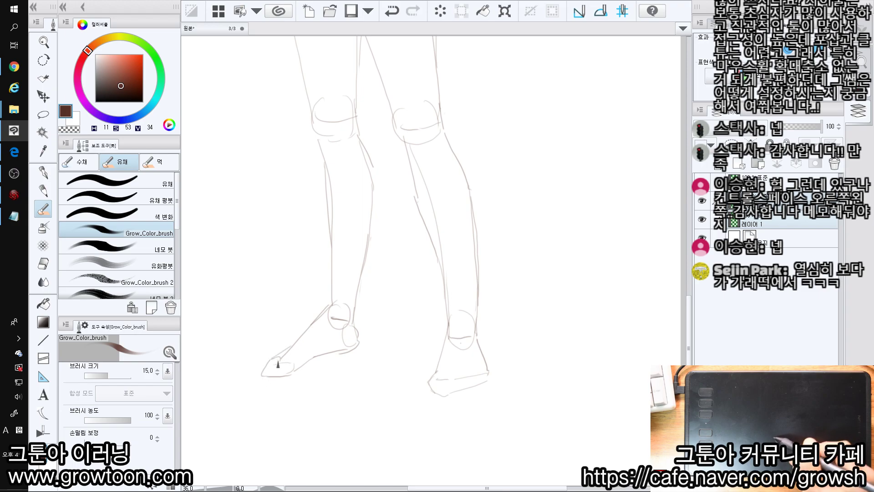
pyautogui.moveTo(451, 372); pyautogui.dragTo(430, 355)
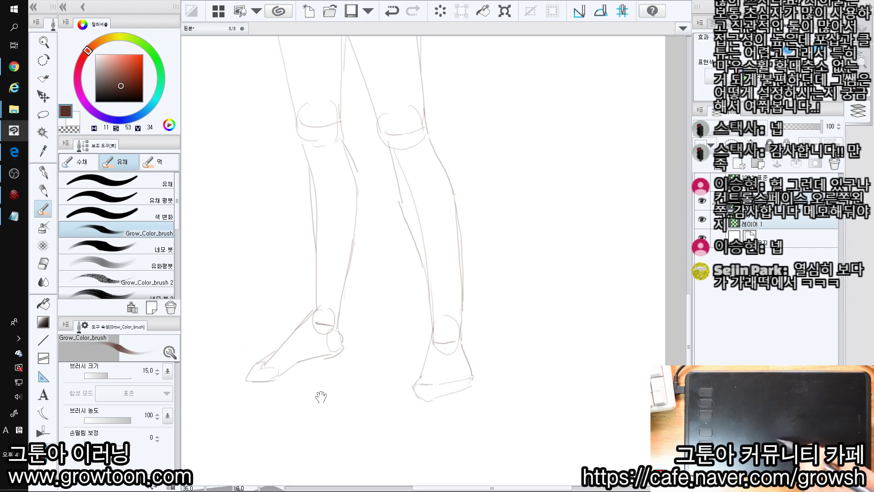
pyautogui.moveTo(346, 405); pyautogui.dragTo(316, 404)
# Step: Erase the right-hand foot's outline below the ankle and start new side lines from the ankle
pyautogui.moveTo(443, 368); pyautogui.dragTo(459, 421)
pyautogui.moveTo(424, 337); pyautogui.dragTo(429, 263)
pyautogui.moveTo(419, 345); pyautogui.dragTo(393, 310)
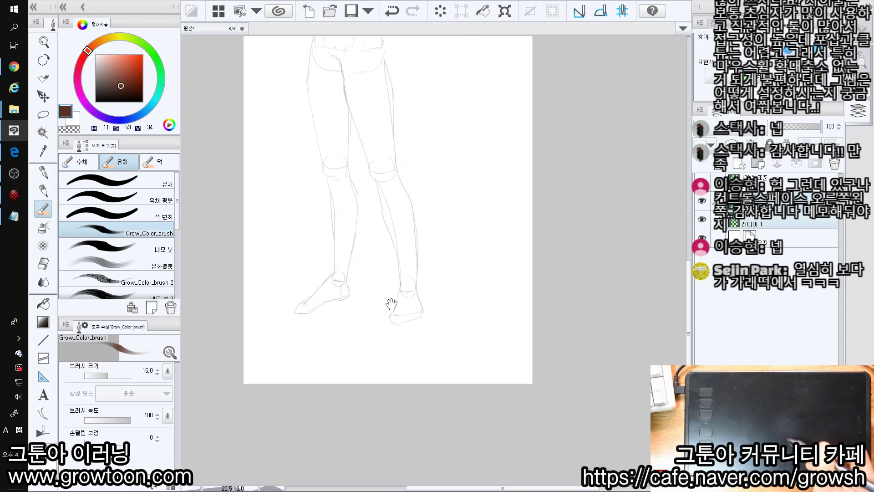
pyautogui.scroll(3, 393, 311)
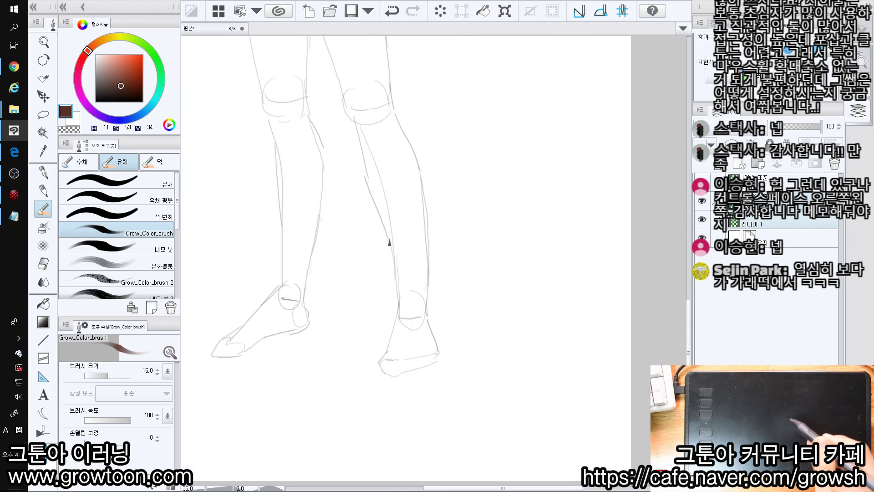
pyautogui.moveTo(363, 327); pyautogui.dragTo(395, 328)
pyautogui.moveTo(405, 365)
pyautogui.mouseDown()
pyautogui.moveTo(397, 364)
pyautogui.moveTo(438, 357)
pyautogui.mouseUp()
pyautogui.press('e')
pyautogui.press('b')
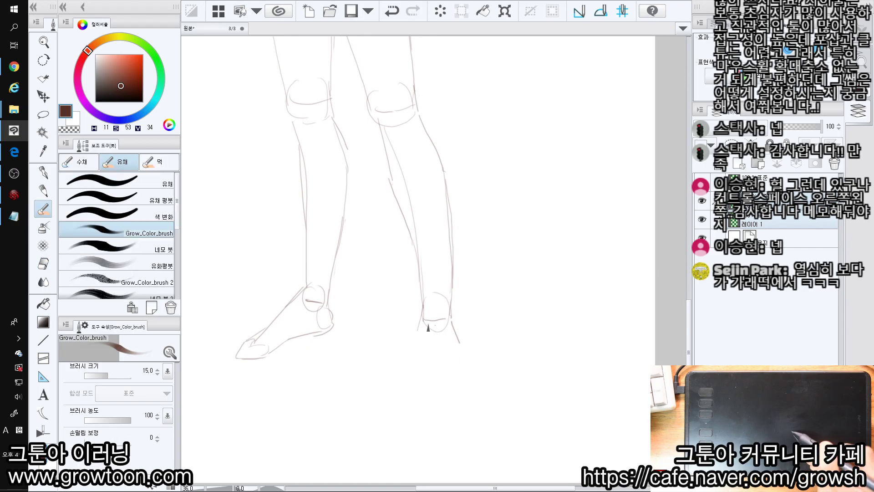
# Step: Redraw the right-hand foot as a wider wedge with a pointed outer corner and an angled front edge
pyautogui.hotkey('ctrl', 'z')
pyautogui.moveTo(424, 326)
pyautogui.mouseDown()
pyautogui.moveTo(423, 373)
pyautogui.moveTo(454, 368)
pyautogui.moveTo(477, 377)
pyautogui.moveTo(424, 377)
pyautogui.mouseUp()
pyautogui.hotkey('ctrl', 'z')
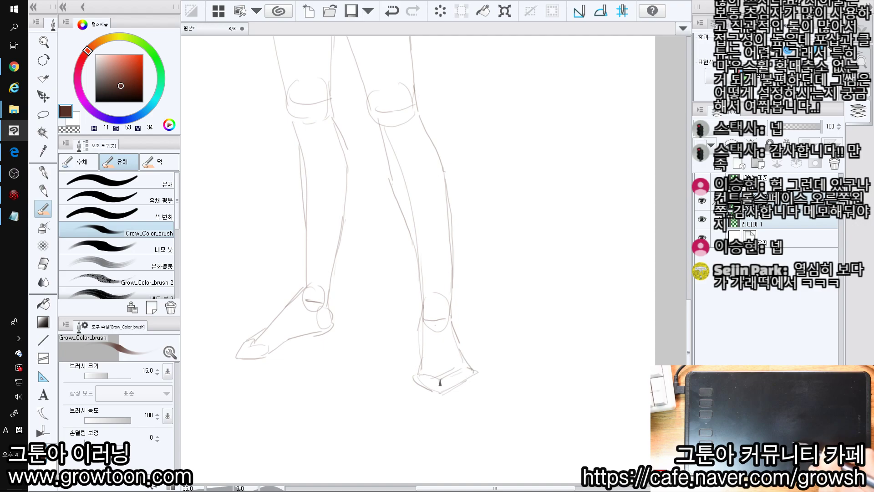
pyautogui.moveTo(422, 387)
pyautogui.mouseDown()
pyautogui.moveTo(393, 386)
pyautogui.moveTo(422, 381)
pyautogui.mouseUp()
pyautogui.moveTo(348, 380); pyautogui.dragTo(378, 380)
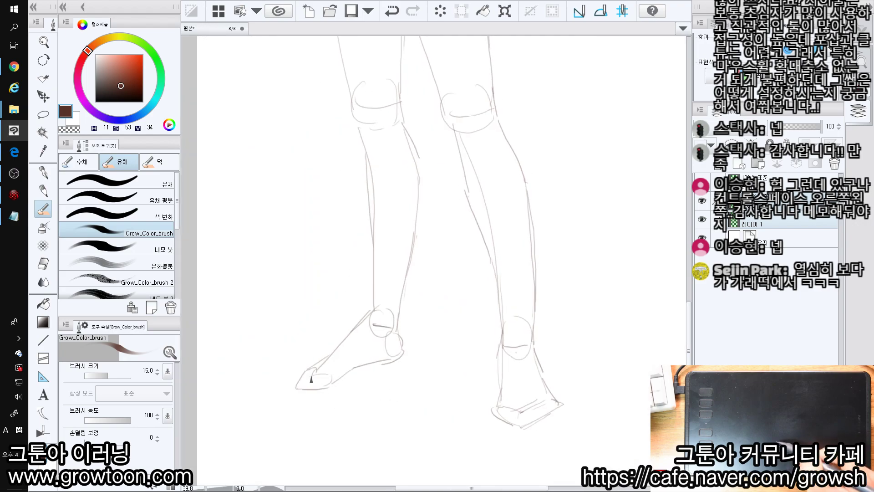
# Step: Darken the right-hand thigh's outer contour from the hip down to the knee
pyautogui.scroll(-3, 292, 405)
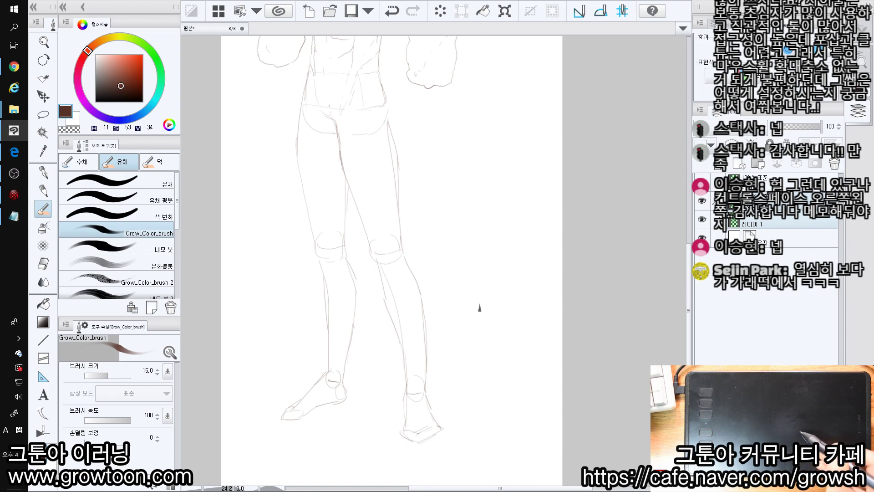
pyautogui.scroll(-2, 446, 260)
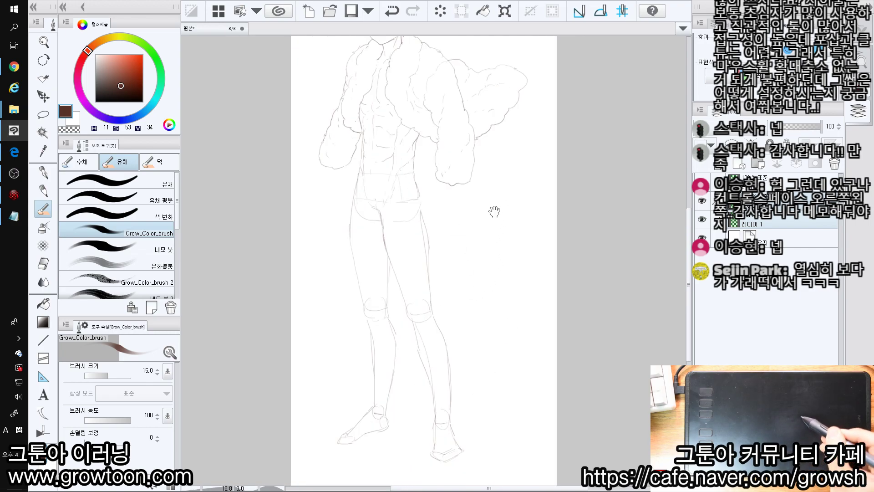
pyautogui.scroll(-2, 492, 250)
pyautogui.scroll(4, 478, 264)
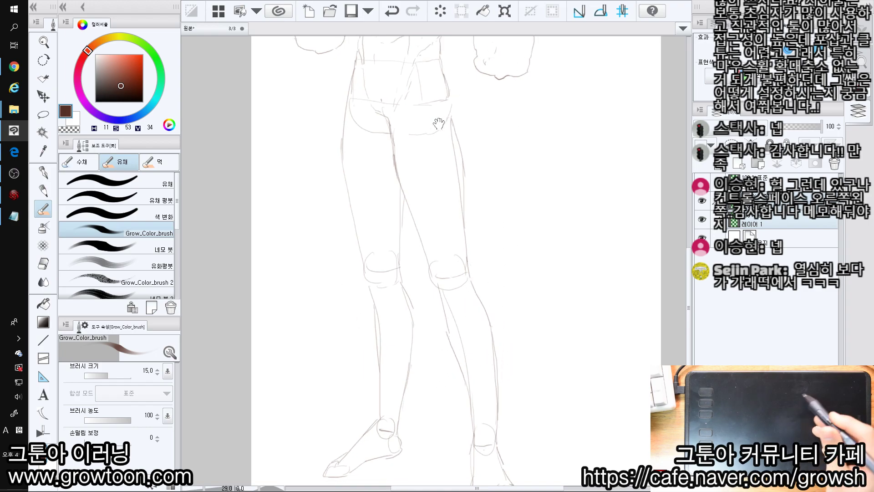
pyautogui.moveTo(438, 118)
pyautogui.mouseDown()
pyautogui.moveTo(429, 153)
pyautogui.moveTo(458, 147)
pyautogui.mouseUp()
pyautogui.moveTo(438, 119); pyautogui.dragTo(446, 182)
pyautogui.hotkey('ctrl', 'z')
pyautogui.moveTo(458, 279); pyautogui.dragTo(443, 195)
pyautogui.moveTo(440, 125); pyautogui.dragTo(451, 279)
# Step: Erase the curved lower pelvis guide lines across the tops of both thighs
pyautogui.moveTo(452, 287); pyautogui.dragTo(424, 258)
pyautogui.moveTo(430, 297)
pyautogui.mouseDown()
pyautogui.moveTo(371, 235)
pyautogui.moveTo(370, 205)
pyautogui.mouseUp()
pyautogui.moveTo(338, 169)
pyautogui.mouseDown()
pyautogui.moveTo(363, 259)
pyautogui.moveTo(363, 314)
pyautogui.moveTo(401, 345)
pyautogui.mouseUp()
pyautogui.press('e')
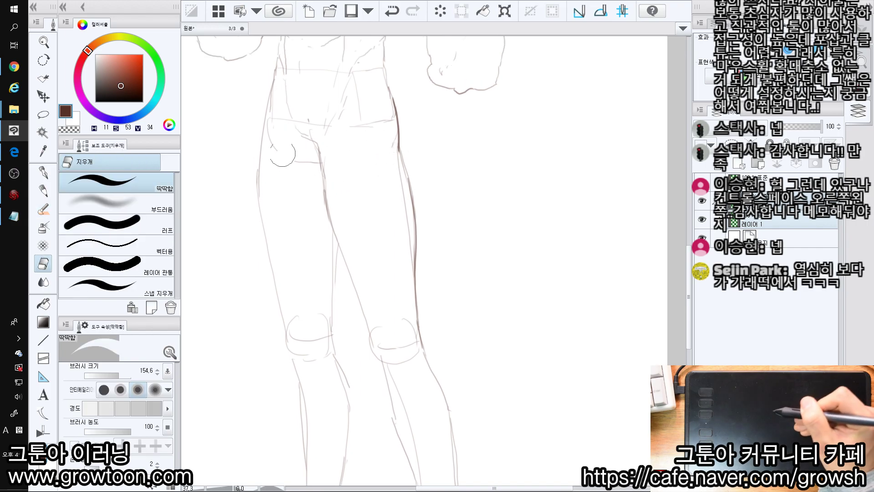
pyautogui.press('b')
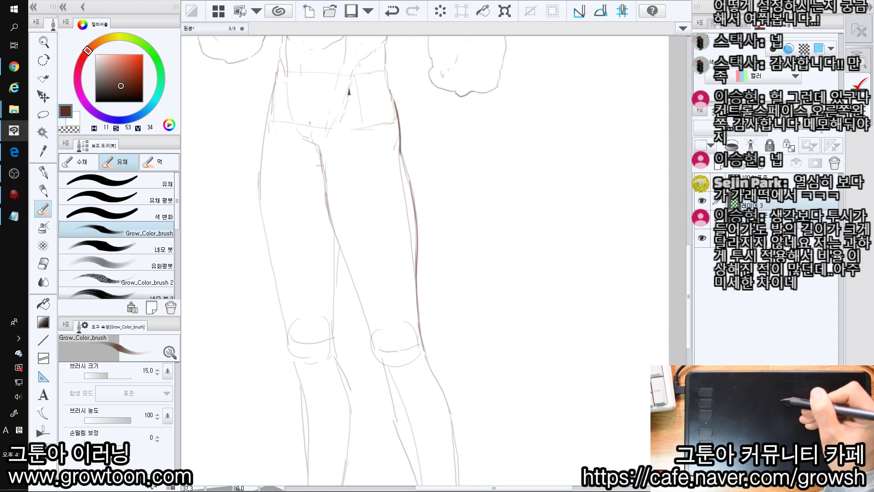
# Step: Draw a long inner muscle line curving from the groin down the right-hand thigh toward the knee
pyautogui.moveTo(353, 146); pyautogui.dragTo(344, 117)
pyautogui.moveTo(335, 76)
pyautogui.mouseDown()
pyautogui.moveTo(329, 144)
pyautogui.moveTo(345, 203)
pyautogui.mouseUp()
pyautogui.hotkey('ctrl', 'z')
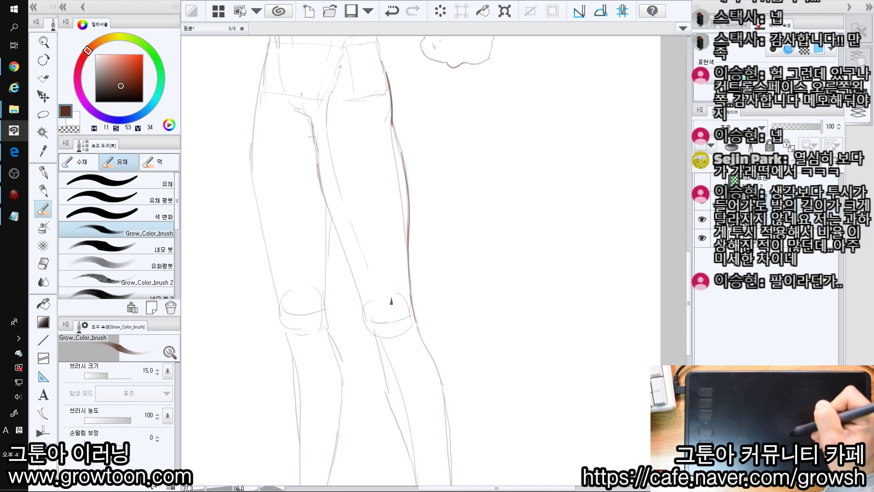
pyautogui.moveTo(386, 320); pyautogui.dragTo(384, 305)
# Step: Draw the front muscle line of the right-hand thigh, curving down from the pelvis through the thigh's middle toward the knee
pyautogui.moveTo(358, 125); pyautogui.dragTo(361, 149)
pyautogui.moveTo(345, 91); pyautogui.dragTo(362, 168)
pyautogui.hotkey('ctrl', 'z')
pyautogui.moveTo(342, 91); pyautogui.dragTo(358, 154)
pyautogui.moveTo(359, 155); pyautogui.dragTo(364, 243)
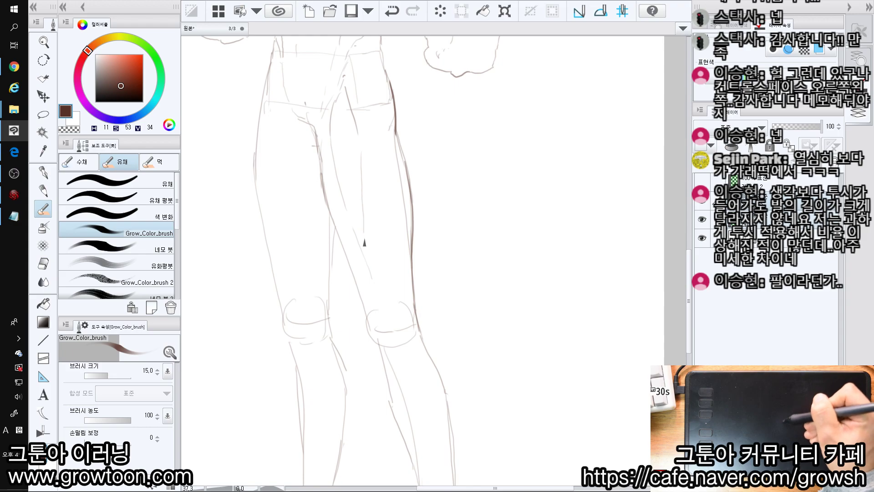
pyautogui.moveTo(353, 104); pyautogui.dragTo(360, 155)
pyautogui.hotkey('ctrl', 'z')
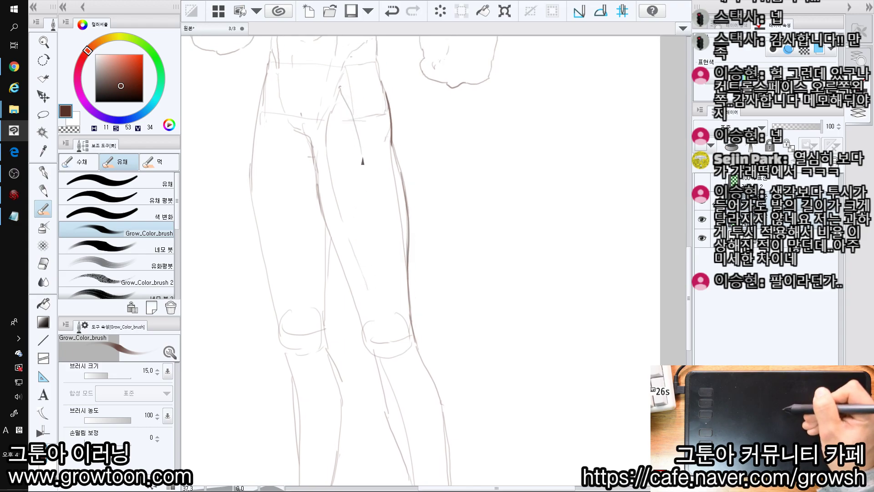
pyautogui.moveTo(374, 282); pyautogui.dragTo(374, 281)
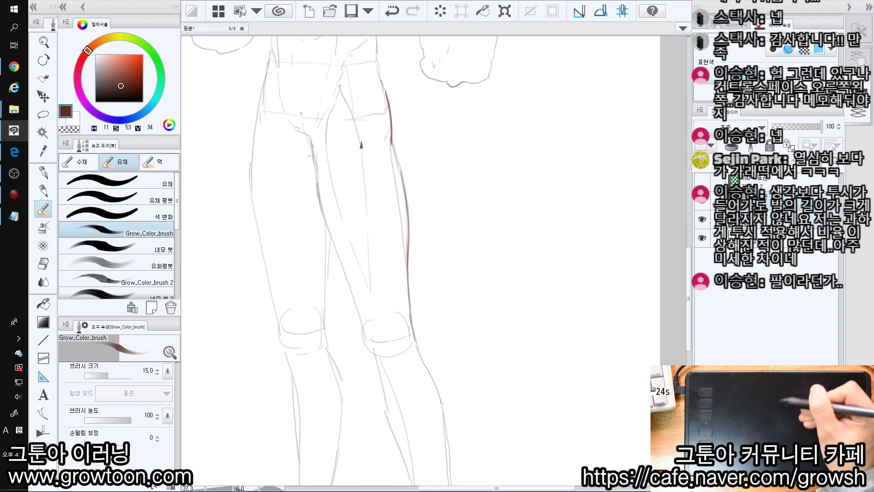
# Step: Add a short diagonal muscle line on the upper right-hand thigh and try a line from the waist down past the hip
pyautogui.moveTo(367, 112); pyautogui.dragTo(378, 148)
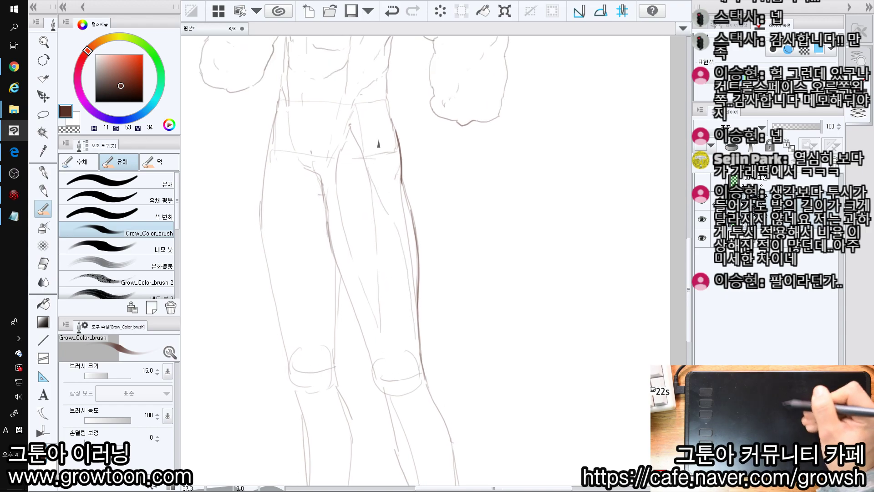
pyautogui.hotkey('ctrl', 'z')
pyautogui.moveTo(379, 104)
pyautogui.mouseDown()
pyautogui.moveTo(390, 133)
pyautogui.moveTo(401, 212)
pyautogui.mouseUp()
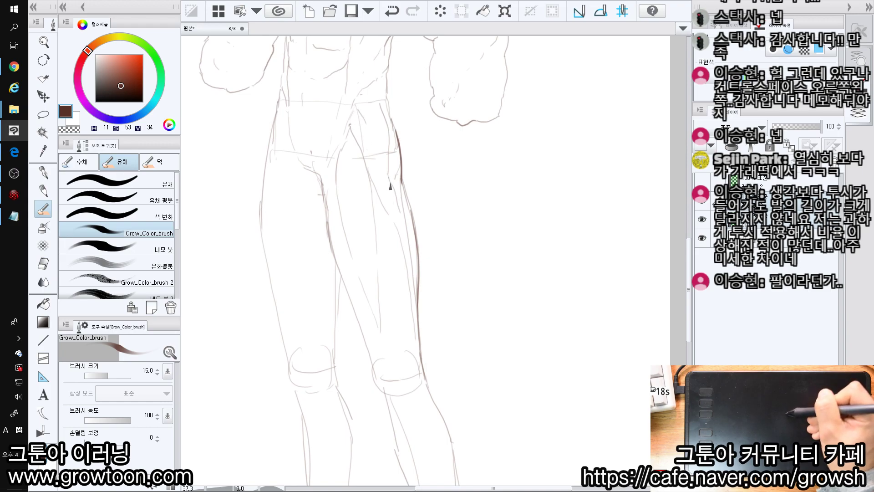
# Step: Redraw the outer muscle line from the waist past the hip and along the right-hand thigh's outer side to above the knee
pyautogui.moveTo(416, 281); pyautogui.dragTo(412, 268)
pyautogui.hotkey('ctrl', 'z')
pyautogui.hotkey('ctrl', 'z')
pyautogui.hotkey('ctrl', 'z')
pyautogui.hotkey('ctrl', 'z')
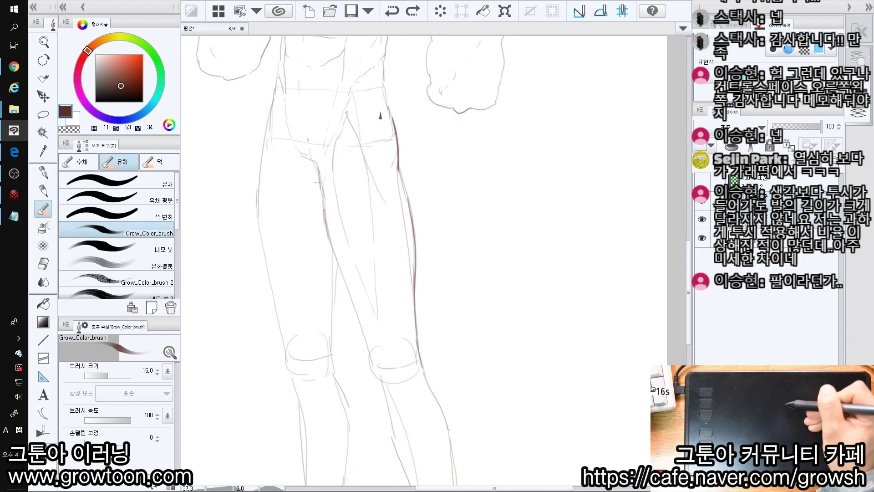
pyautogui.moveTo(381, 98); pyautogui.dragTo(389, 126)
pyautogui.moveTo(385, 156); pyautogui.dragTo(403, 250)
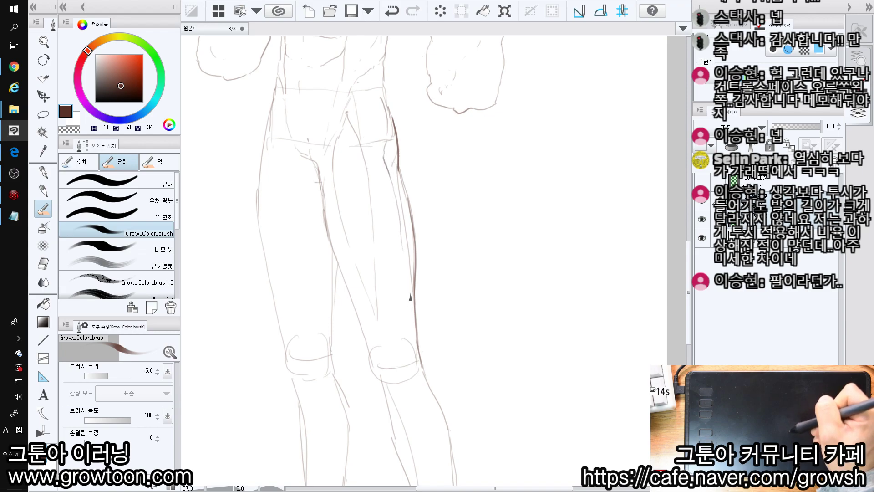
pyautogui.moveTo(411, 300); pyautogui.dragTo(410, 287)
pyautogui.moveTo(401, 242); pyautogui.dragTo(408, 317)
pyautogui.moveTo(411, 347); pyautogui.dragTo(397, 301)
pyautogui.moveTo(374, 218); pyautogui.dragTo(368, 203)
pyautogui.moveTo(343, 78); pyautogui.dragTo(347, 105)
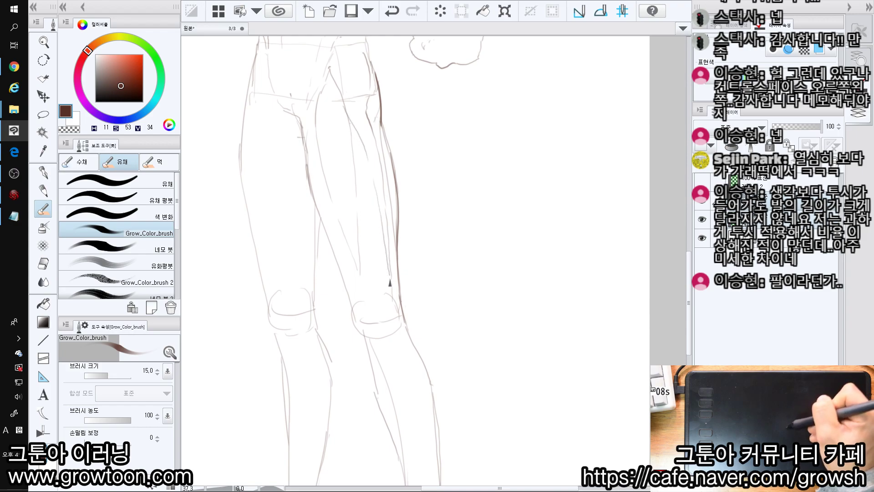
# Step: Curve the lower end of the right-hand thigh's outer muscle inward just above the knee
pyautogui.moveTo(362, 278); pyautogui.dragTo(377, 301)
pyautogui.hotkey('ctrl', 'z')
pyautogui.moveTo(350, 263); pyautogui.dragTo(344, 250)
pyautogui.moveTo(369, 290)
pyautogui.mouseDown()
pyautogui.moveTo(363, 276)
pyautogui.moveTo(373, 258)
pyautogui.mouseUp()
pyautogui.hotkey('ctrl', 'z')
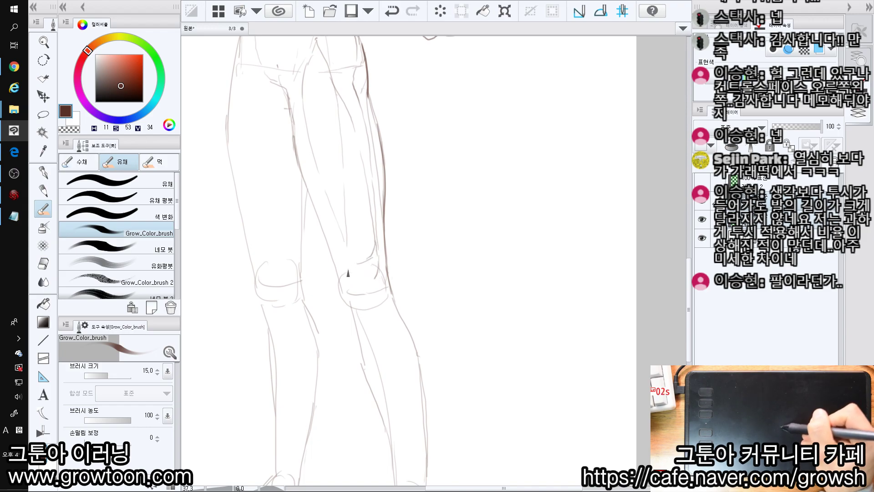
# Step: Sketch a fuller inner contour on the lower right-hand thigh and erase the old contour beside it
pyautogui.moveTo(317, 210); pyautogui.dragTo(328, 296)
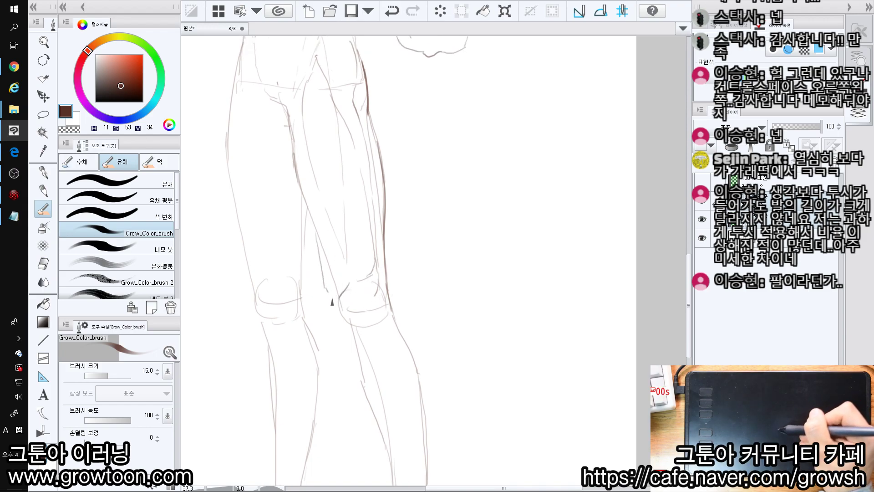
pyautogui.hotkey('ctrl', 'z')
pyautogui.moveTo(325, 266); pyautogui.dragTo(330, 291)
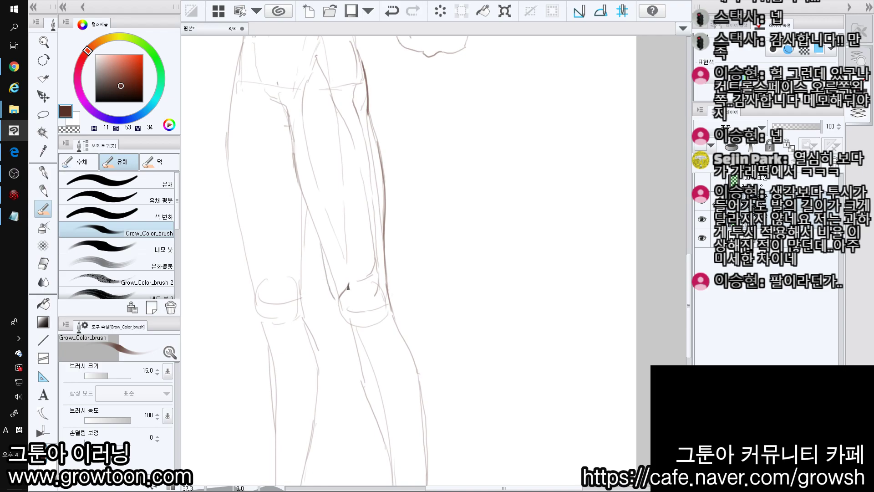
pyautogui.moveTo(321, 248)
pyautogui.mouseDown()
pyautogui.moveTo(313, 260)
pyautogui.moveTo(326, 302)
pyautogui.mouseUp()
pyautogui.press('e')
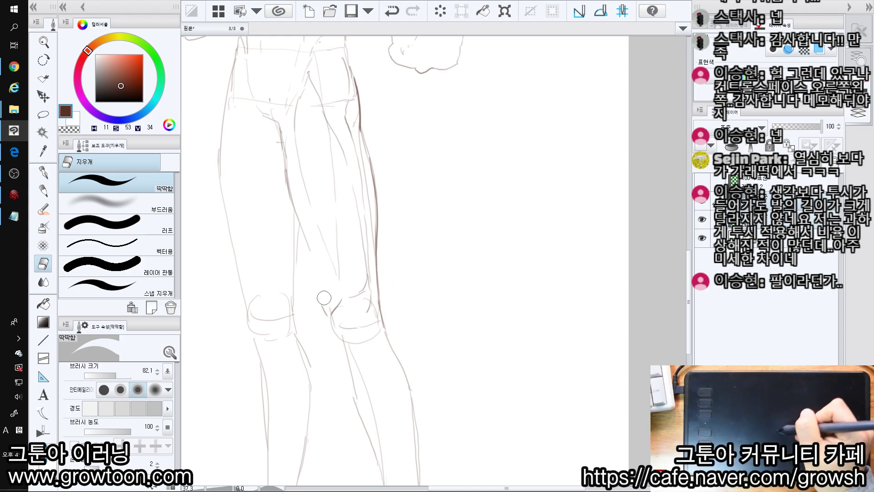
pyautogui.press('b')
# Step: Redraw the right-hand thigh's inner contour as a bulging curve that meets the muscle line in a V above the knee
pyautogui.hotkey('ctrl', 'z')
pyautogui.moveTo(295, 154)
pyautogui.mouseDown()
pyautogui.moveTo(302, 224)
pyautogui.moveTo(317, 245)
pyautogui.moveTo(313, 302)
pyautogui.mouseUp()
pyautogui.hotkey('ctrl', 'z')
pyautogui.moveTo(298, 242)
pyautogui.mouseDown()
pyautogui.moveTo(312, 295)
pyautogui.moveTo(330, 315)
pyautogui.moveTo(339, 303)
pyautogui.mouseUp()
pyautogui.moveTo(345, 205)
pyautogui.mouseDown()
pyautogui.moveTo(372, 267)
pyautogui.moveTo(375, 221)
pyautogui.moveTo(395, 223)
pyautogui.moveTo(338, 218)
pyautogui.moveTo(352, 300)
pyautogui.moveTo(360, 293)
pyautogui.mouseUp()
# Step: Erase the crossing muscle lines on the upper right-hand thigh with a larger eraser and replace them with short, light strokes
pyautogui.press('e')
pyautogui.press(']')
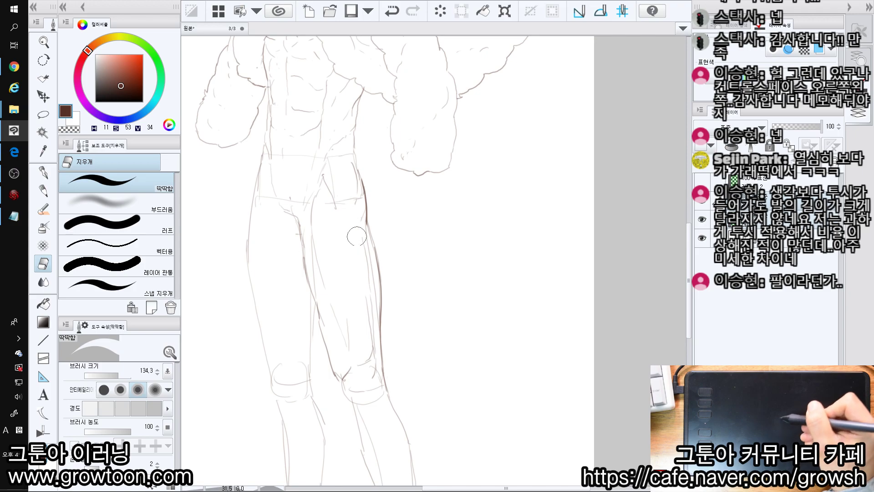
pyautogui.press('b')
pyautogui.moveTo(349, 225); pyautogui.dragTo(365, 273)
pyautogui.moveTo(361, 314); pyautogui.dragTo(364, 319)
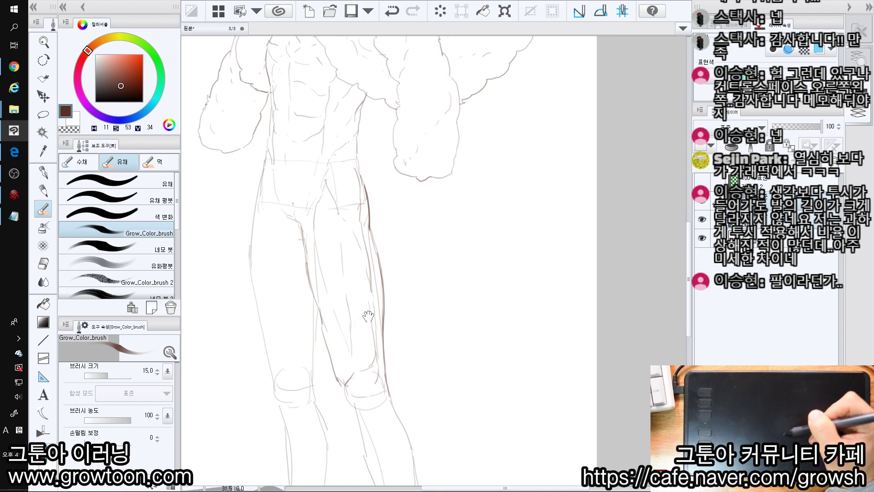
# Step: Draw the left-hand thigh's muscle lines slanting from the hip to the inner thigh and continuing down to curves above the knee
pyautogui.moveTo(316, 272); pyautogui.dragTo(327, 240)
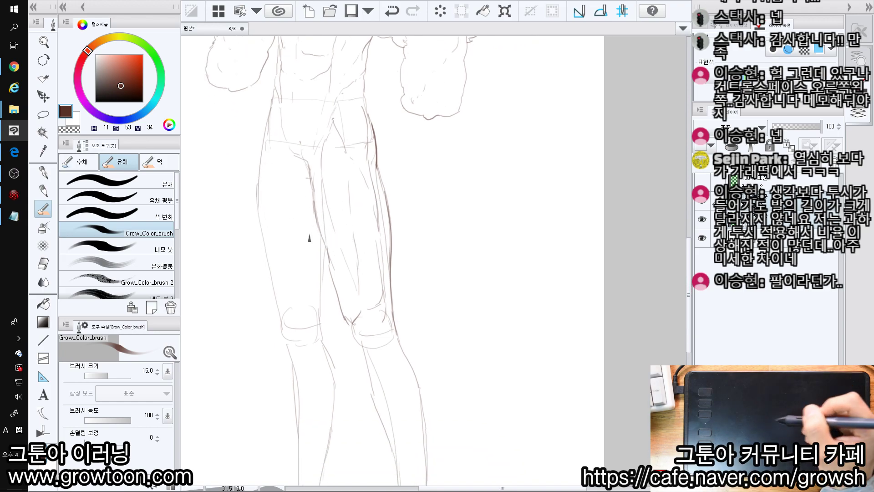
pyautogui.moveTo(289, 196)
pyautogui.mouseDown()
pyautogui.moveTo(303, 205)
pyautogui.moveTo(307, 162)
pyautogui.mouseUp()
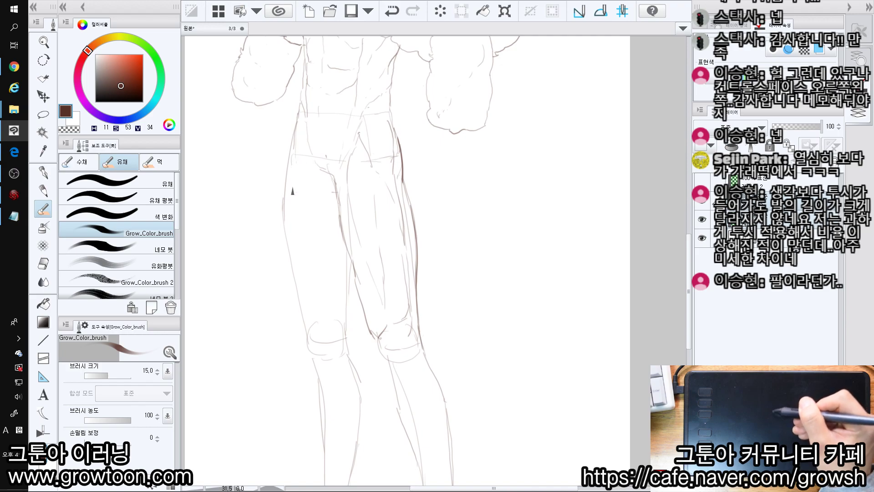
pyautogui.hotkey('ctrl', 'z')
pyautogui.moveTo(305, 121)
pyautogui.mouseDown()
pyautogui.moveTo(329, 247)
pyautogui.moveTo(334, 340)
pyautogui.moveTo(353, 304)
pyautogui.mouseUp()
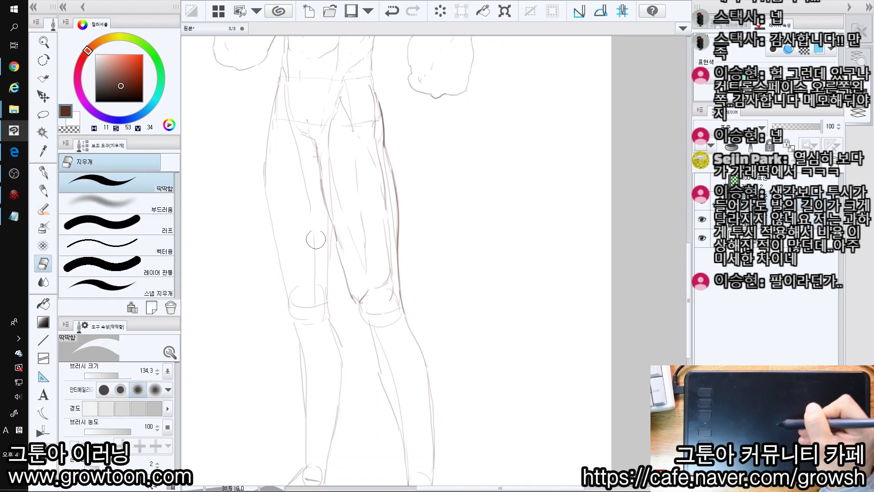
pyautogui.moveTo(301, 209); pyautogui.dragTo(300, 210)
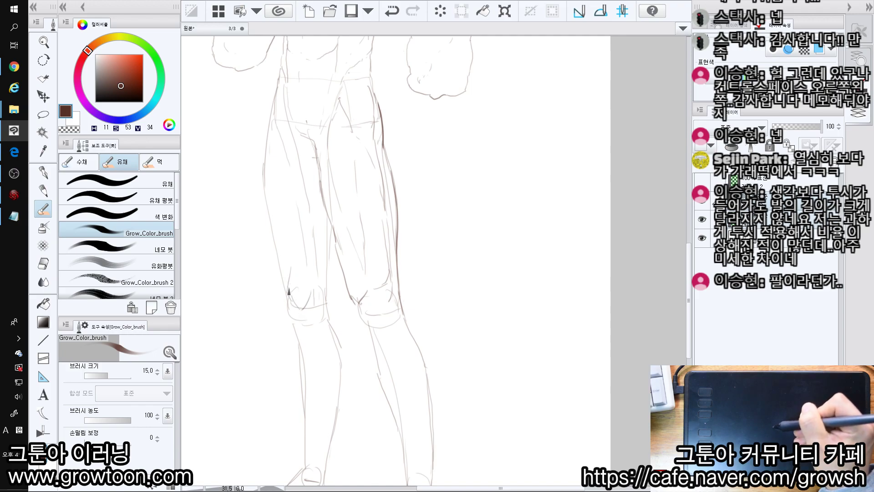
# Step: Draw the outer muscle line along the left-hand thigh's outer side down to the knee
pyautogui.hotkey('ctrl', 'z')
pyautogui.moveTo(283, 157); pyautogui.dragTo(282, 228)
pyautogui.hotkey('ctrl', 'z')
pyautogui.moveTo(285, 171); pyautogui.dragTo(282, 256)
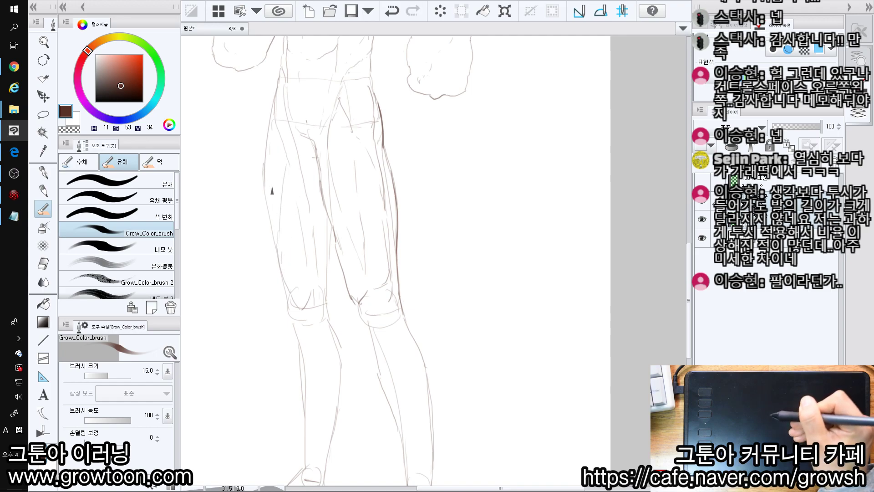
pyautogui.moveTo(300, 349); pyautogui.dragTo(294, 303)
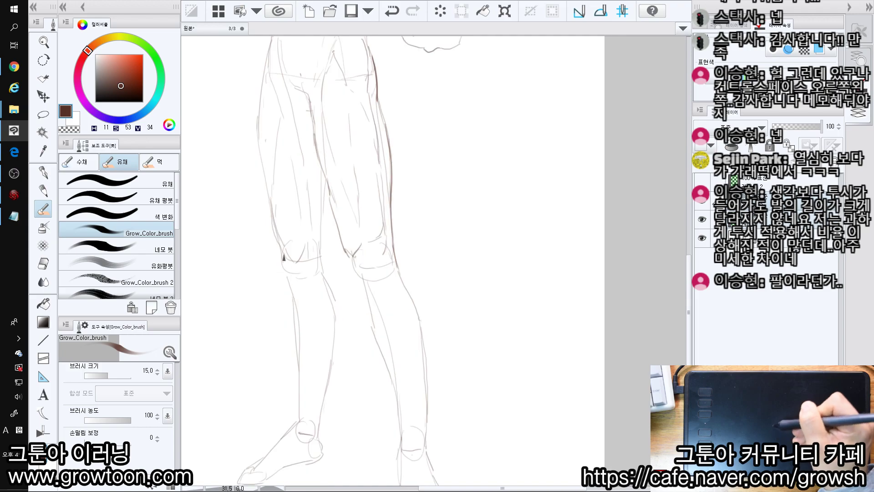
# Step: Darken the left-hand knee's outer side and the inner contour where the two thighs meet
pyautogui.moveTo(281, 261); pyautogui.dragTo(290, 282)
pyautogui.moveTo(319, 177)
pyautogui.mouseDown()
pyautogui.moveTo(327, 329)
pyautogui.moveTo(313, 225)
pyautogui.moveTo(332, 218)
pyautogui.mouseUp()
pyautogui.moveTo(281, 171); pyautogui.dragTo(287, 241)
pyautogui.hotkey('ctrl', 'z')
pyautogui.moveTo(280, 171); pyautogui.dragTo(301, 270)
pyautogui.moveTo(301, 285)
pyautogui.mouseDown()
pyautogui.moveTo(286, 219)
pyautogui.moveTo(298, 254)
pyautogui.mouseUp()
pyautogui.moveTo(295, 195)
pyautogui.mouseDown()
pyautogui.moveTo(306, 233)
pyautogui.moveTo(357, 200)
pyautogui.mouseUp()
# Step: Redraw the left-hand thigh's outer contour as a darker curve from the hip down to the knee
pyautogui.moveTo(275, 53)
pyautogui.mouseDown()
pyautogui.moveTo(289, 108)
pyautogui.moveTo(272, 180)
pyautogui.mouseUp()
pyautogui.hotkey('ctrl', 'z')
pyautogui.moveTo(283, 96); pyautogui.dragTo(279, 214)
pyautogui.hotkey('ctrl', 'z')
pyautogui.moveTo(287, 108)
pyautogui.mouseDown()
pyautogui.moveTo(275, 214)
pyautogui.moveTo(290, 298)
pyautogui.moveTo(281, 244)
pyautogui.mouseUp()
pyautogui.moveTo(284, 281); pyautogui.dragTo(271, 223)
# Step: Darken the left-hand thigh's inner contour from the overlap of the legs down past the knee
pyautogui.moveTo(338, 130); pyautogui.dragTo(336, 284)
pyautogui.moveTo(335, 285); pyautogui.dragTo(314, 285)
pyautogui.moveTo(328, 153)
pyautogui.mouseDown()
pyautogui.moveTo(327, 120)
pyautogui.moveTo(327, 223)
pyautogui.mouseUp()
pyautogui.hotkey('ctrl', 'z')
pyautogui.hotkey('ctrl', 'z')
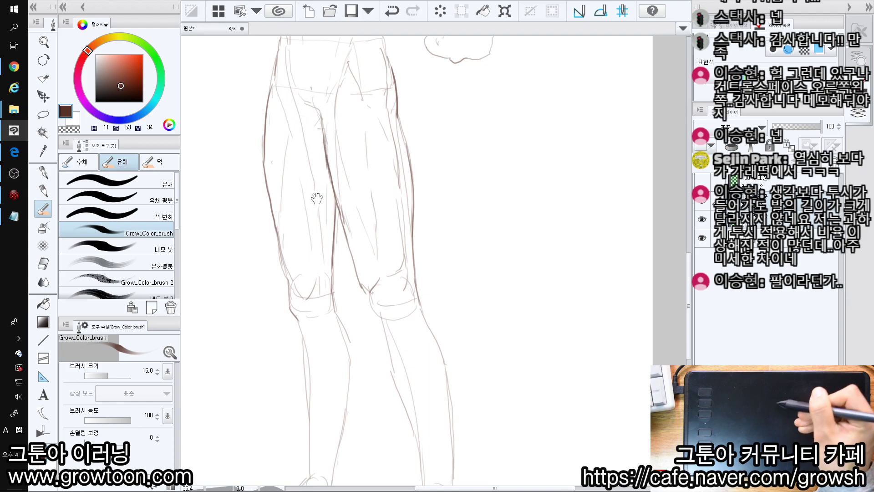
pyautogui.scroll(1, 314, 184)
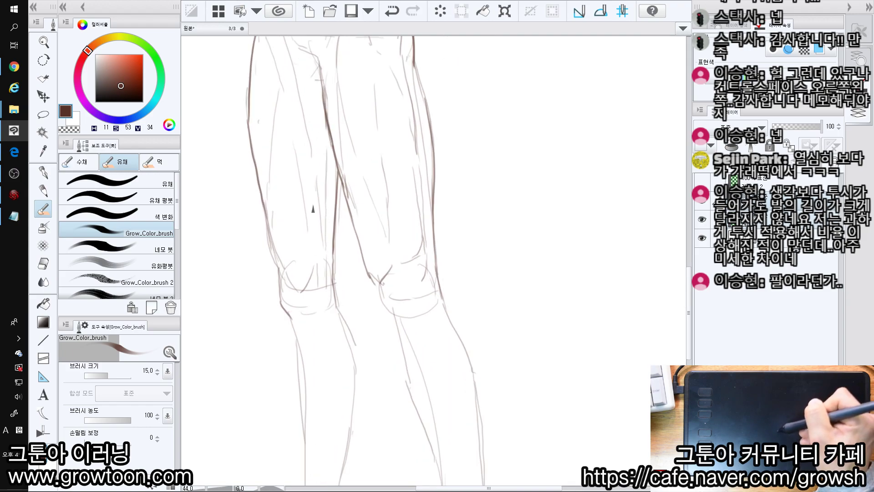
pyautogui.moveTo(317, 301); pyautogui.dragTo(325, 216)
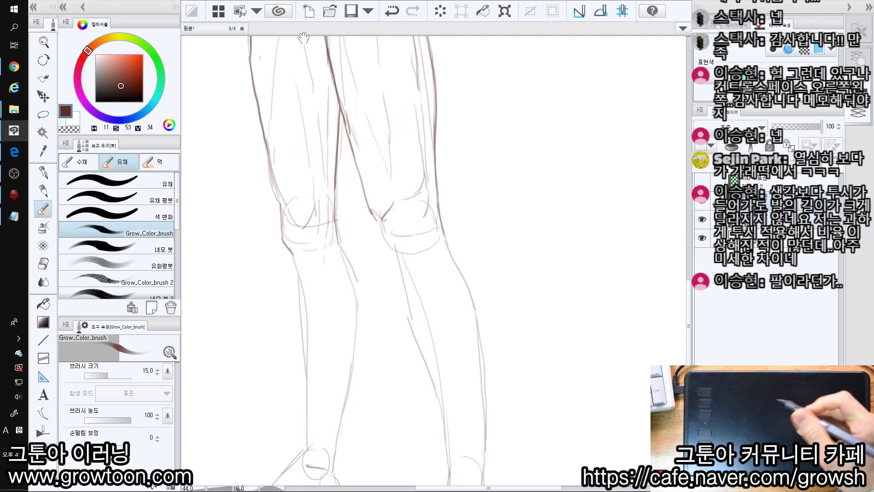
pyautogui.moveTo(342, 201); pyautogui.dragTo(333, 196)
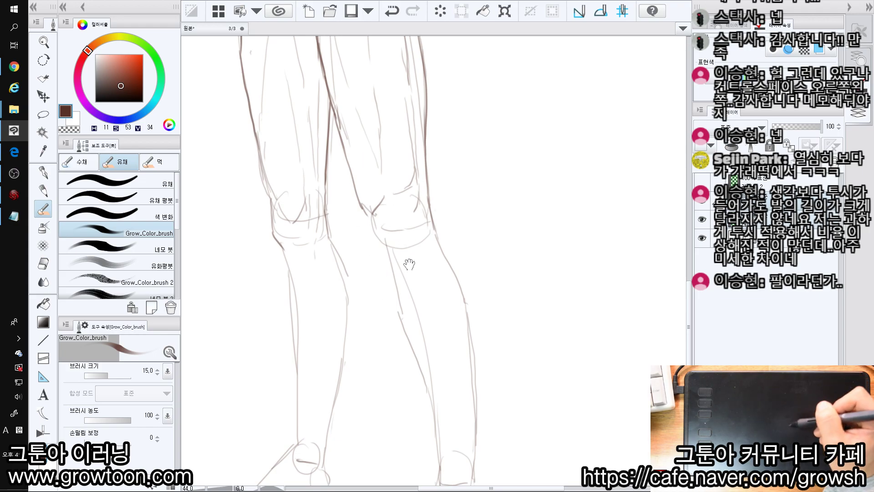
# Step: Add short contour strokes around the right-hand knee, marking the lower kneecap edge and its outer side
pyautogui.moveTo(409, 264); pyautogui.dragTo(404, 209)
pyautogui.moveTo(387, 168)
pyautogui.mouseDown()
pyautogui.moveTo(332, 232)
pyautogui.moveTo(341, 247)
pyautogui.mouseUp()
pyautogui.hotkey('ctrl', 'z')
pyautogui.moveTo(321, 179); pyautogui.dragTo(308, 148)
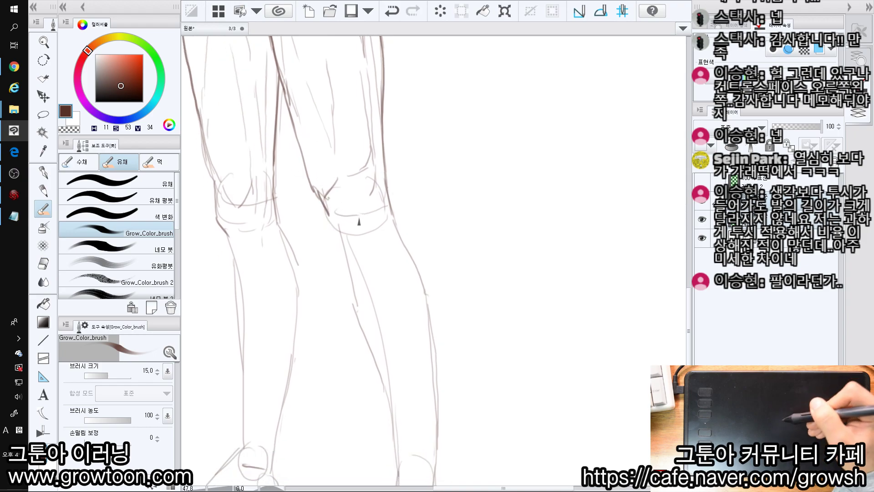
pyautogui.hotkey('ctrl', 'z')
pyautogui.moveTo(327, 204)
pyautogui.mouseDown()
pyautogui.moveTo(378, 231)
pyautogui.moveTo(377, 244)
pyautogui.mouseUp()
pyautogui.hotkey('ctrl', 'z')
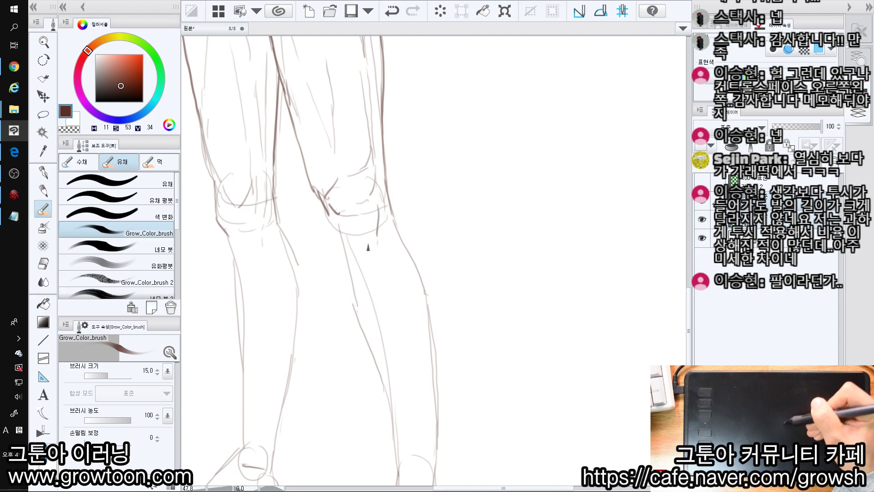
pyautogui.moveTo(337, 225)
pyautogui.mouseDown()
pyautogui.moveTo(359, 254)
pyautogui.moveTo(354, 247)
pyautogui.mouseUp()
# Step: Darken the right-hand lower leg's inner contour from below the knee to the middle of the calf
pyautogui.moveTo(321, 199); pyautogui.dragTo(341, 233)
pyautogui.moveTo(361, 301); pyautogui.dragTo(349, 235)
pyautogui.hotkey('ctrl', 'z')
pyautogui.moveTo(329, 165)
pyautogui.mouseDown()
pyautogui.moveTo(342, 245)
pyautogui.moveTo(372, 319)
pyautogui.mouseUp()
pyautogui.moveTo(387, 373); pyautogui.dragTo(376, 264)
pyautogui.moveTo(374, 199)
pyautogui.mouseDown()
pyautogui.moveTo(348, 153)
pyautogui.moveTo(361, 197)
pyautogui.moveTo(376, 182)
pyautogui.moveTo(345, 144)
pyautogui.mouseUp()
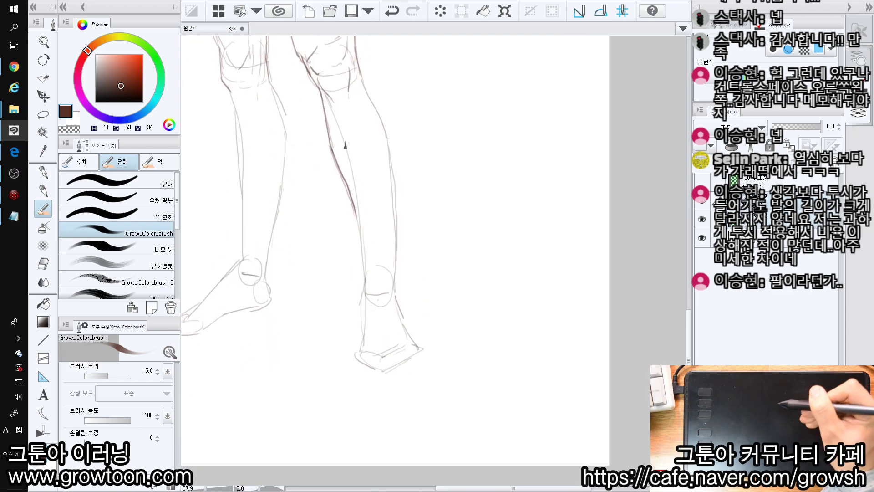
# Step: Continue the right-hand lower leg's inner contour down to the ankle and draw the small ankle bump
pyautogui.moveTo(327, 99); pyautogui.dragTo(354, 180)
pyautogui.moveTo(357, 221)
pyautogui.mouseDown()
pyautogui.moveTo(352, 173)
pyautogui.moveTo(353, 249)
pyautogui.mouseUp()
pyautogui.hotkey('ctrl', 'z')
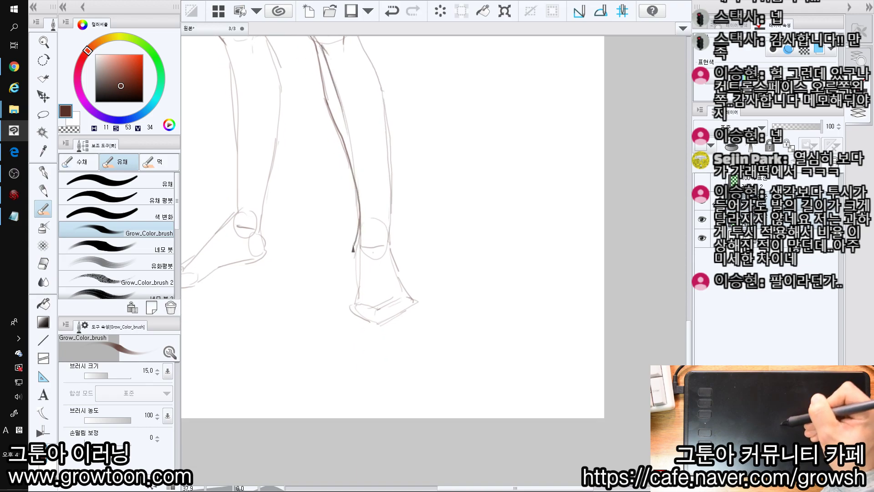
pyautogui.moveTo(387, 197); pyautogui.dragTo(389, 237)
pyautogui.hotkey('ctrl', 'z')
pyautogui.hotkey('ctrl', 'z')
pyautogui.moveTo(355, 207); pyautogui.dragTo(351, 231)
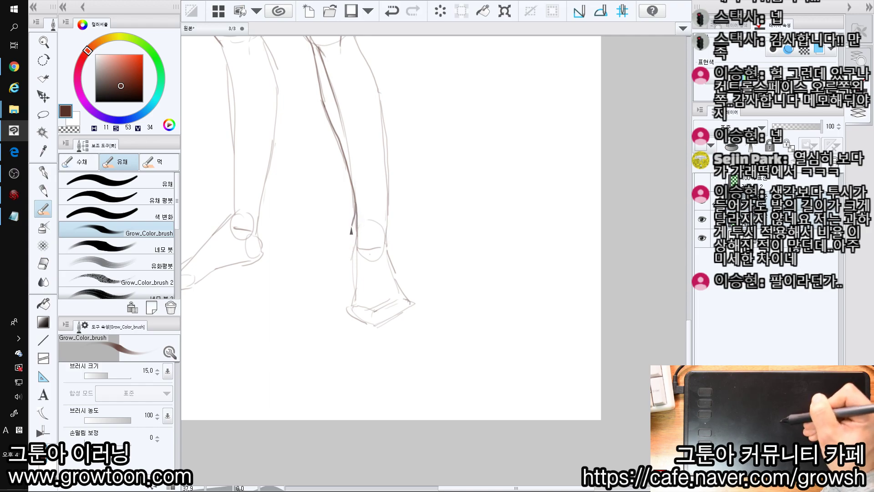
pyautogui.moveTo(351, 287); pyautogui.dragTo(347, 257)
# Step: Darken the right-hand lower leg's outer contour from the calf over the ankle to the foot's outer corner
pyautogui.moveTo(383, 165); pyautogui.dragTo(387, 232)
pyautogui.moveTo(387, 158); pyautogui.dragTo(381, 253)
pyautogui.moveTo(372, 163); pyautogui.dragTo(380, 263)
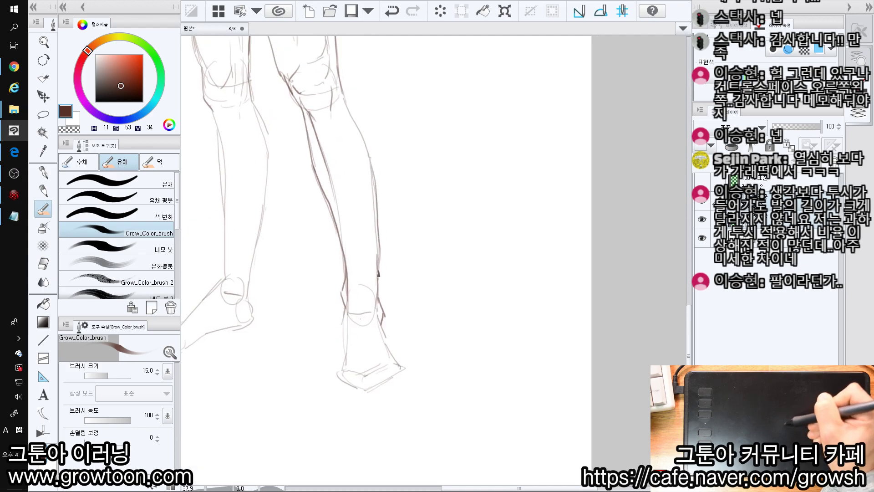
pyautogui.scroll(-2, 373, 263)
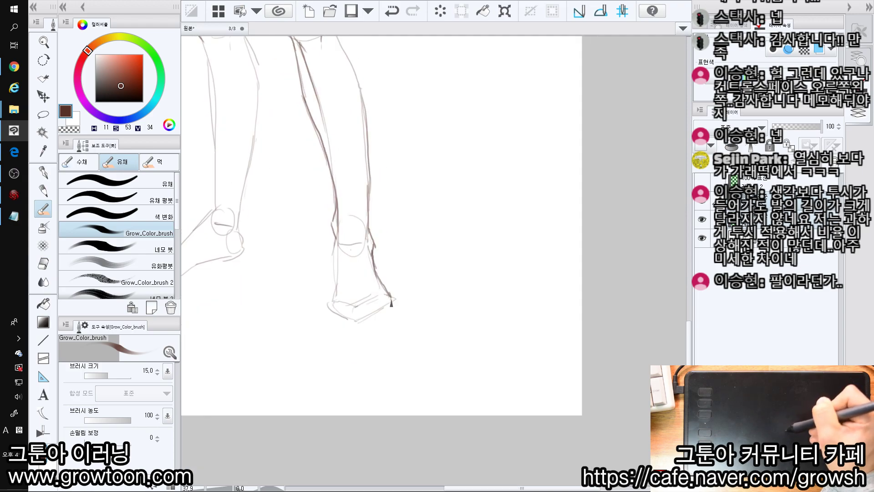
pyautogui.scroll(-2, 391, 301)
# Step: Darken the right-hand foot's inner edge from the ankle down to the toes
pyautogui.press('e')
pyautogui.press('b')
pyautogui.moveTo(340, 183); pyautogui.dragTo(338, 242)
pyautogui.hotkey('ctrl', 'z')
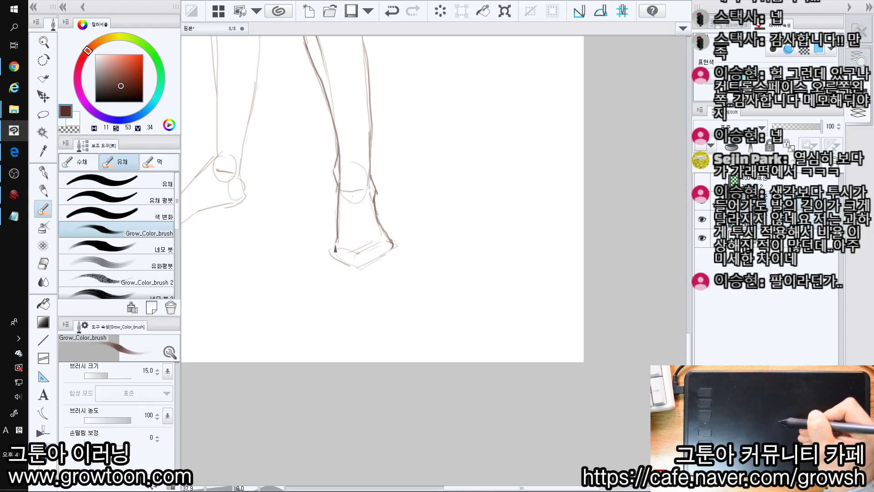
pyautogui.moveTo(325, 201); pyautogui.dragTo(407, 387)
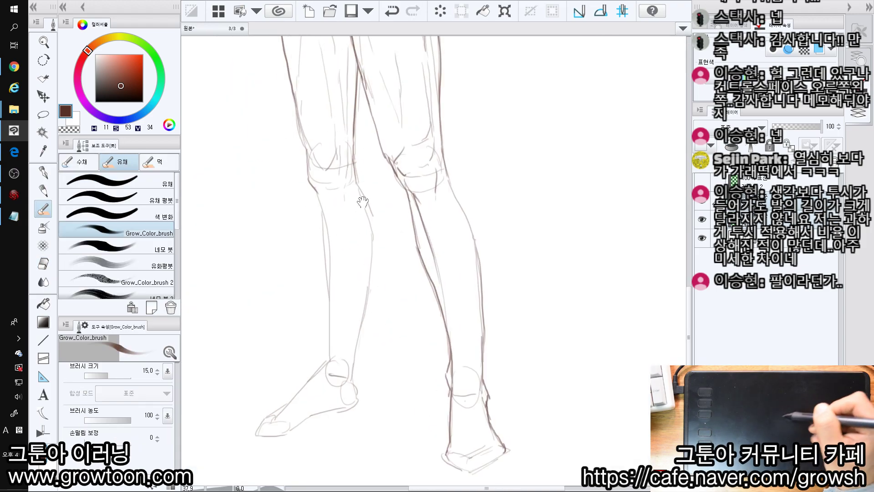
# Step: Darken the left-hand lower leg's inner contour as a bulging calf curve from the knee to the heel
pyautogui.moveTo(322, 205); pyautogui.dragTo(331, 132)
pyautogui.moveTo(322, 96)
pyautogui.mouseDown()
pyautogui.moveTo(323, 192)
pyautogui.moveTo(318, 184)
pyautogui.moveTo(354, 132)
pyautogui.moveTo(353, 153)
pyautogui.mouseUp()
pyautogui.hotkey('ctrl', 'z')
pyautogui.hotkey('ctrl', 'z')
pyautogui.moveTo(353, 113)
pyautogui.mouseDown()
pyautogui.moveTo(352, 156)
pyautogui.moveTo(367, 211)
pyautogui.mouseUp()
pyautogui.moveTo(368, 226)
pyautogui.mouseDown()
pyautogui.moveTo(367, 187)
pyautogui.moveTo(356, 278)
pyautogui.mouseUp()
pyautogui.hotkey('ctrl', 'z')
pyautogui.moveTo(367, 193); pyautogui.dragTo(351, 325)
pyautogui.moveTo(354, 276); pyautogui.dragTo(350, 280)
# Step: Draw a light, broken shin line down the middle of the left-hand lower leg to the ankle
pyautogui.moveTo(329, 165); pyautogui.dragTo(327, 264)
pyautogui.hotkey('ctrl', 'z')
pyautogui.hotkey('ctrl', 'z')
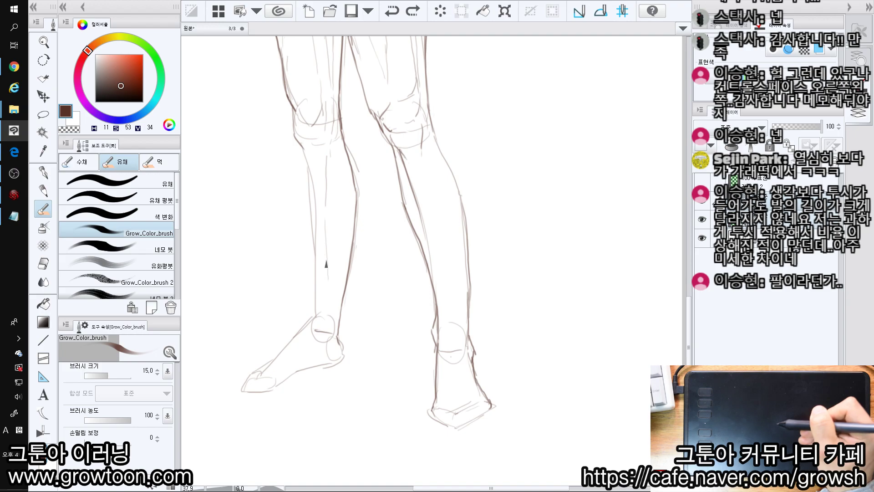
pyautogui.moveTo(332, 321); pyautogui.dragTo(362, 304)
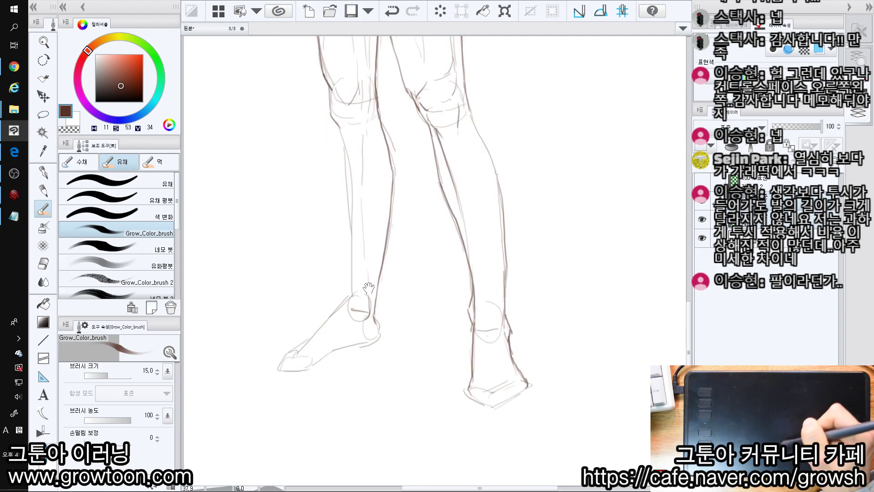
pyautogui.moveTo(384, 157); pyautogui.dragTo(389, 227)
pyautogui.keyDown('ctrl'); pyautogui.moveTo(382, 300); pyautogui.dragTo(394, 293); pyautogui.keyUp('ctrl')
# Step: Darken the left-hand lower leg's outer contour from below the knee down to the ankle
pyautogui.moveTo(417, 176); pyautogui.dragTo(325, 199)
pyautogui.keyDown('ctrl'); pyautogui.moveTo(285, 245); pyautogui.dragTo(274, 218); pyautogui.keyUp('ctrl')
pyautogui.moveTo(289, 296); pyautogui.dragTo(315, 242)
pyautogui.hotkey('ctrl', 'z')
pyautogui.moveTo(302, 173); pyautogui.dragTo(311, 246)
pyautogui.moveTo(316, 212)
pyautogui.mouseDown()
pyautogui.moveTo(313, 174)
pyautogui.moveTo(314, 304)
pyautogui.mouseUp()
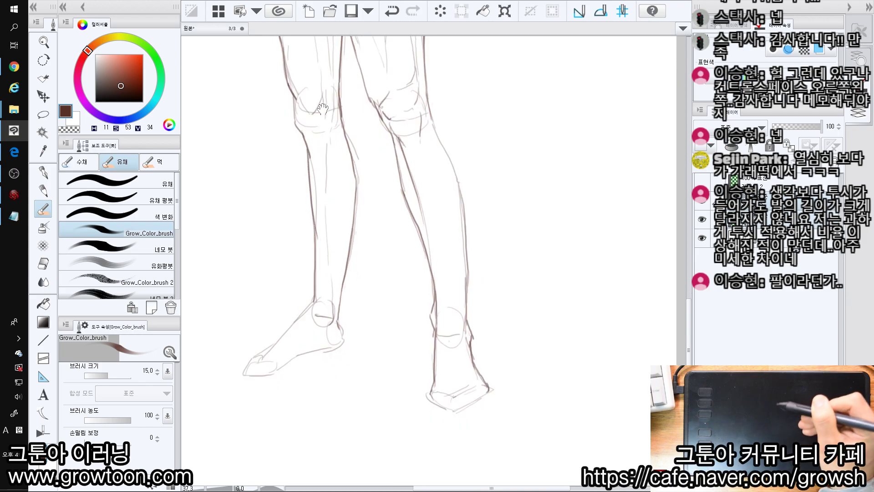
pyautogui.press('e')
pyautogui.press('b')
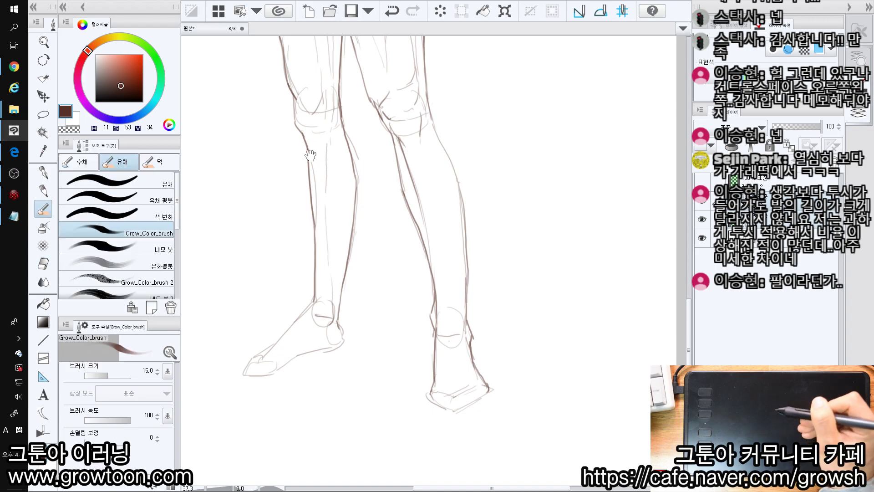
pyautogui.scroll(1, 315, 214)
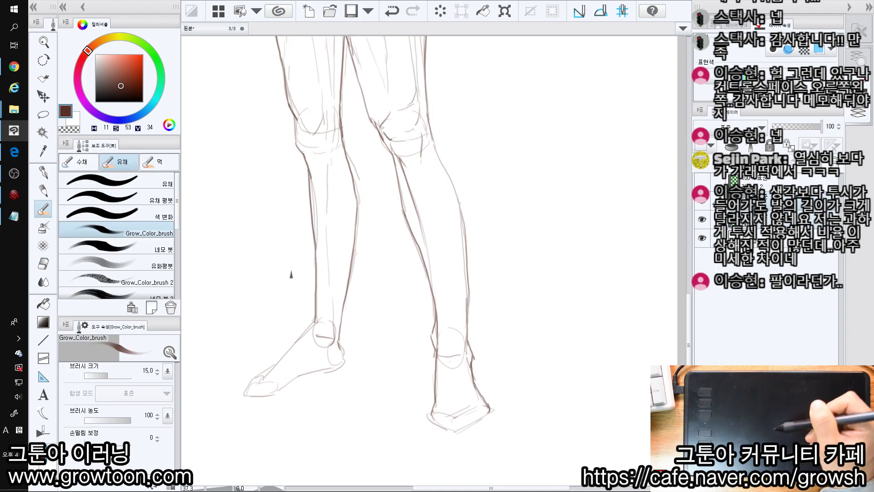
pyautogui.moveTo(359, 135); pyautogui.dragTo(345, 219)
pyautogui.moveTo(353, 250); pyautogui.dragTo(337, 269)
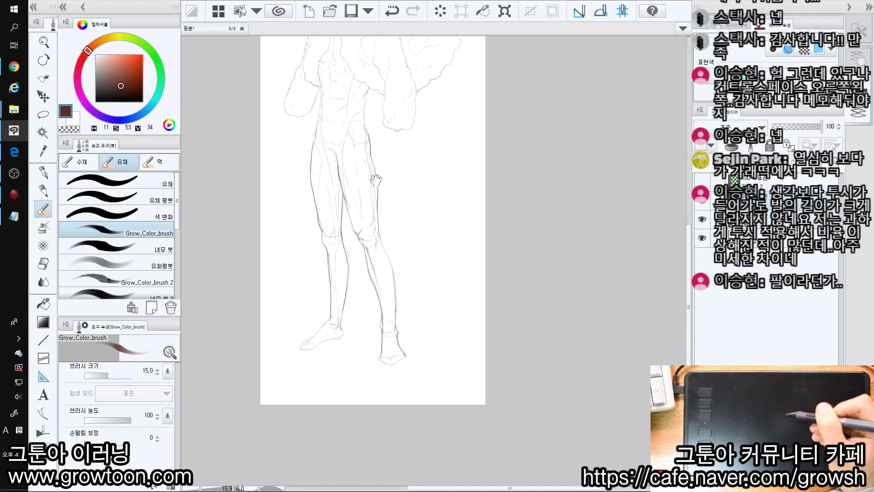
# Step: Pick the fur coat's line art on the canvas to make its layer, 레이어 1, active
pyautogui.scroll(-1, 415, 187)
pyautogui.scroll(2, 413, 173)
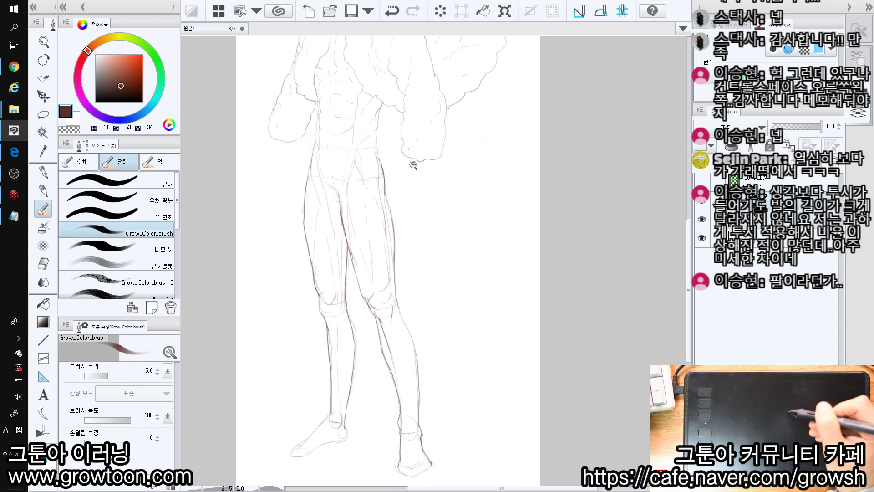
pyautogui.scroll(3, 413, 164)
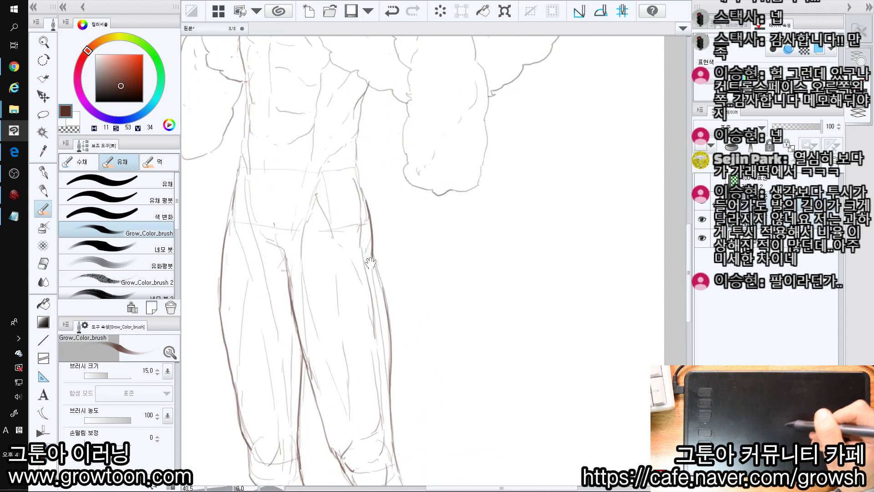
pyautogui.press('o')
pyautogui.scroll(-3, 363, 271)
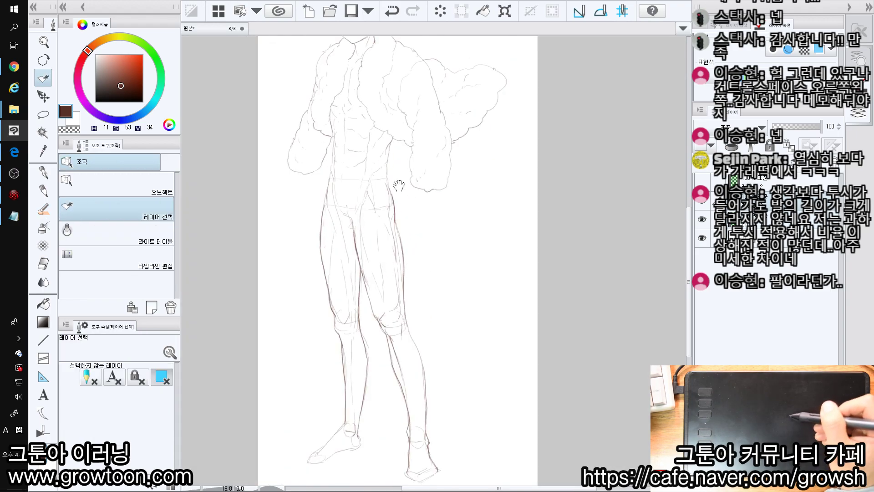
pyautogui.scroll(-1, 404, 186)
pyautogui.scroll(2, 400, 288)
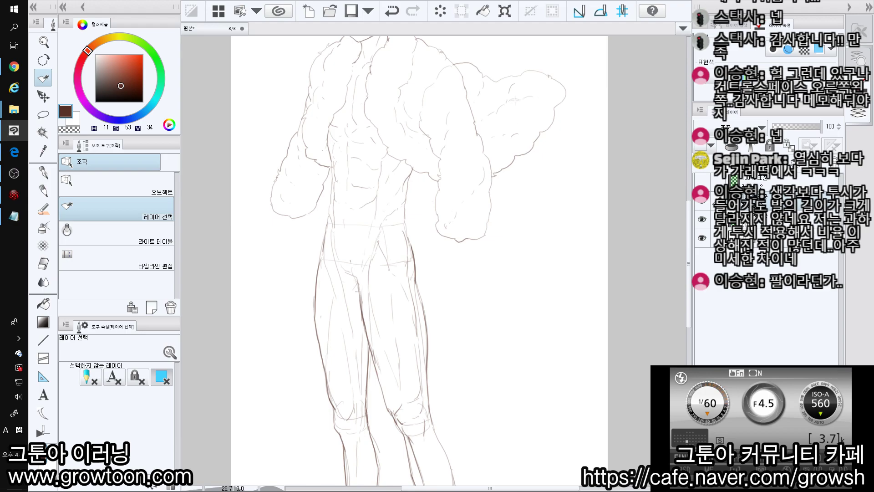
pyautogui.moveTo(395, 89); pyautogui.dragTo(387, 182)
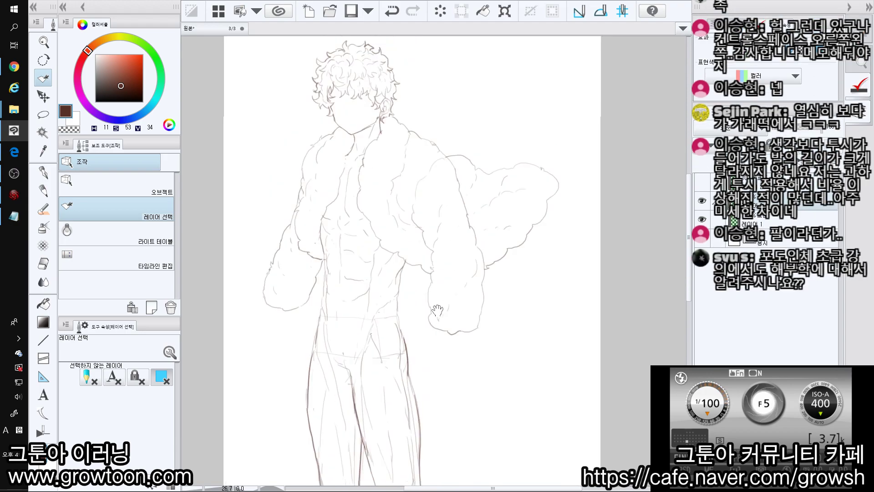
pyautogui.scroll(-1, 439, 314)
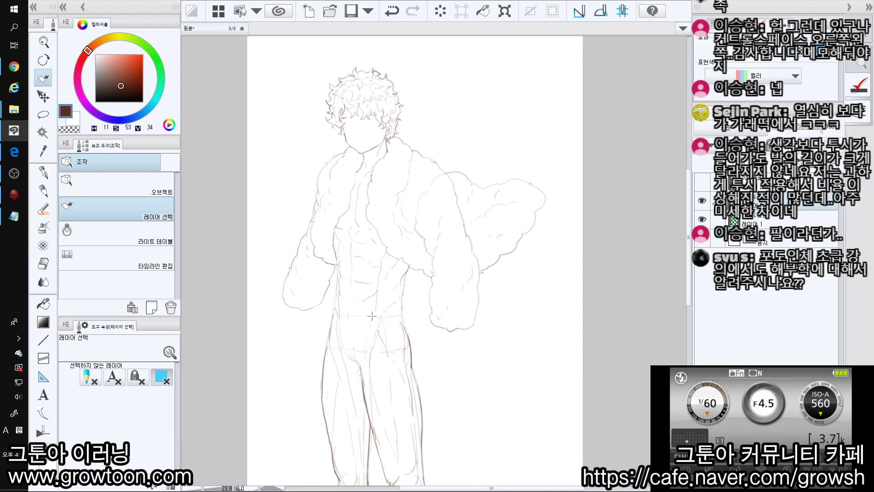
pyautogui.click(371, 315)
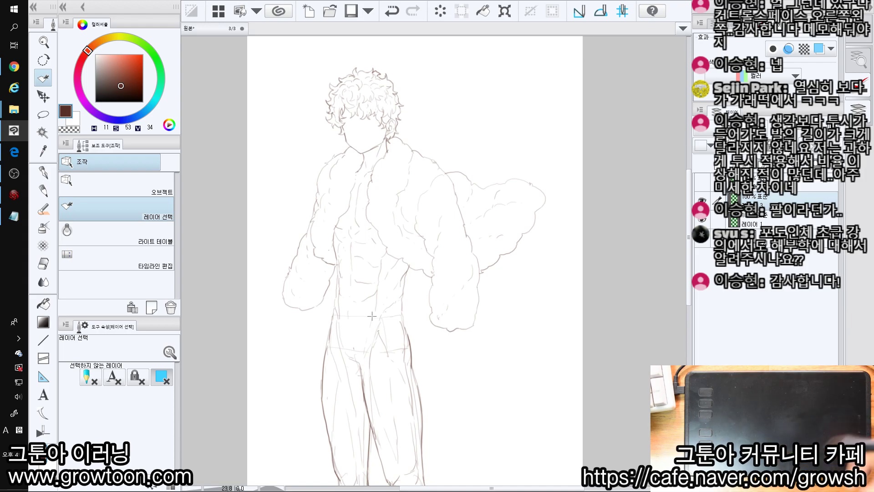
pyautogui.click(402, 167)
pyautogui.moveTo(391, 302); pyautogui.dragTo(379, 228)
# Step: Draw a hand with curled fingers emerging below the cuff of the right-hand fur sleeve
pyautogui.press('b')
pyautogui.moveTo(383, 316); pyautogui.dragTo(393, 196)
pyautogui.moveTo(397, 150); pyautogui.dragTo(400, 194)
pyautogui.scroll(1, 400, 194)
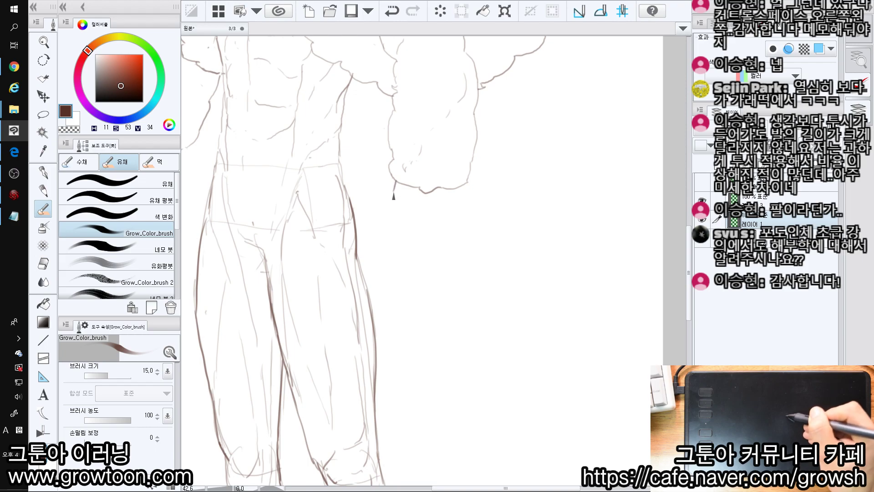
pyautogui.hotkey('ctrl', 'z')
pyautogui.moveTo(401, 171)
pyautogui.mouseDown()
pyautogui.moveTo(403, 240)
pyautogui.moveTo(442, 200)
pyautogui.mouseUp()
pyautogui.moveTo(442, 203)
pyautogui.mouseDown()
pyautogui.moveTo(422, 189)
pyautogui.moveTo(438, 206)
pyautogui.mouseUp()
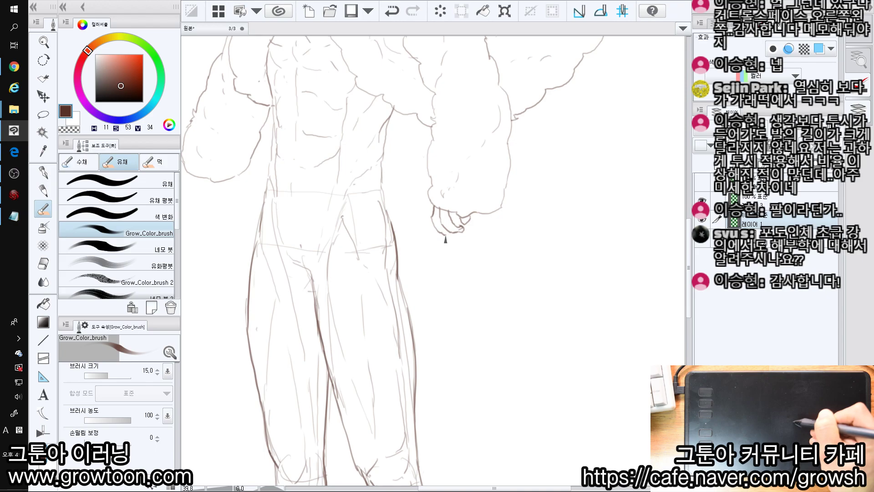
pyautogui.moveTo(448, 236); pyautogui.dragTo(458, 314)
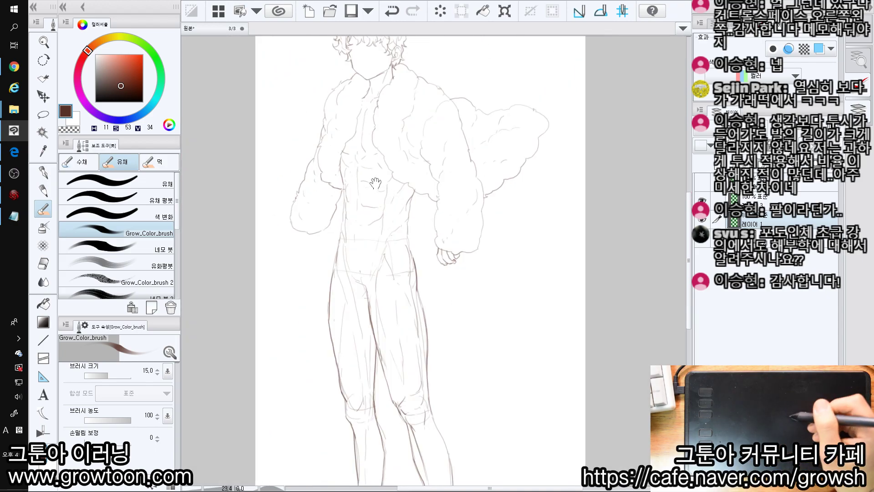
# Step: Draw a second hand with loosely curled fingers below the cuff of the left-hand fur sleeve
pyautogui.scroll(2, 303, 233)
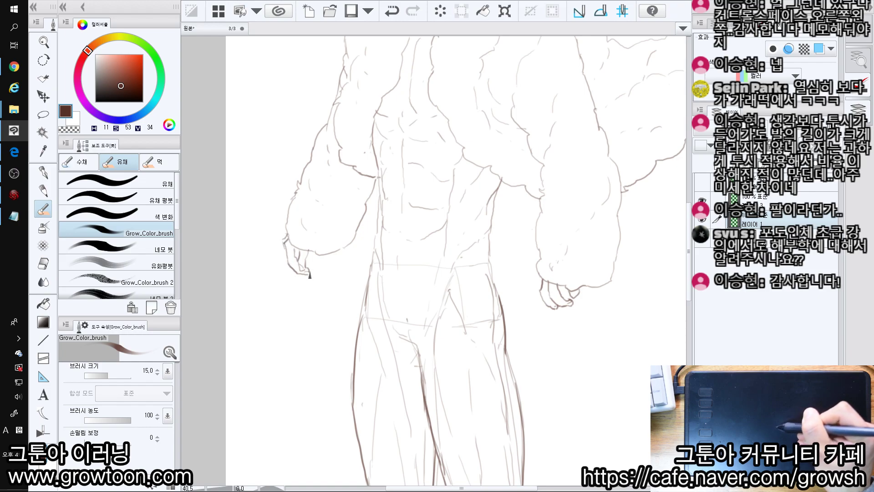
pyautogui.hotkey('ctrl', 'z')
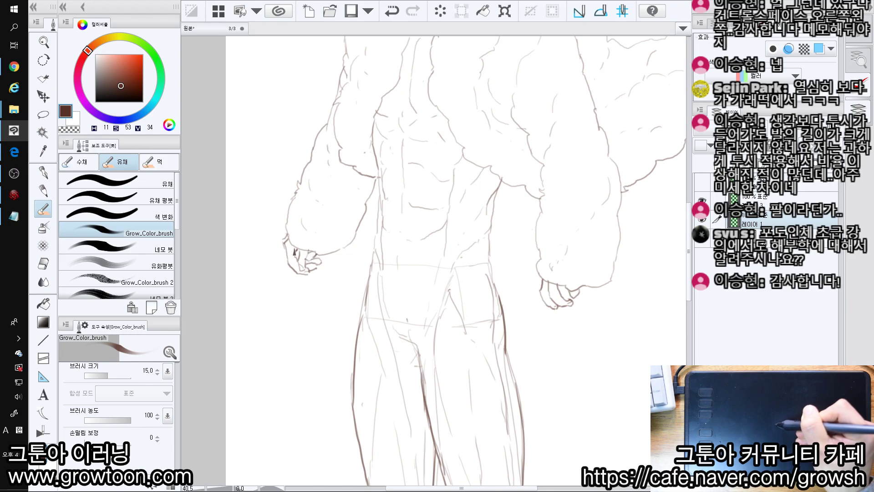
pyautogui.scroll(-5, 296, 260)
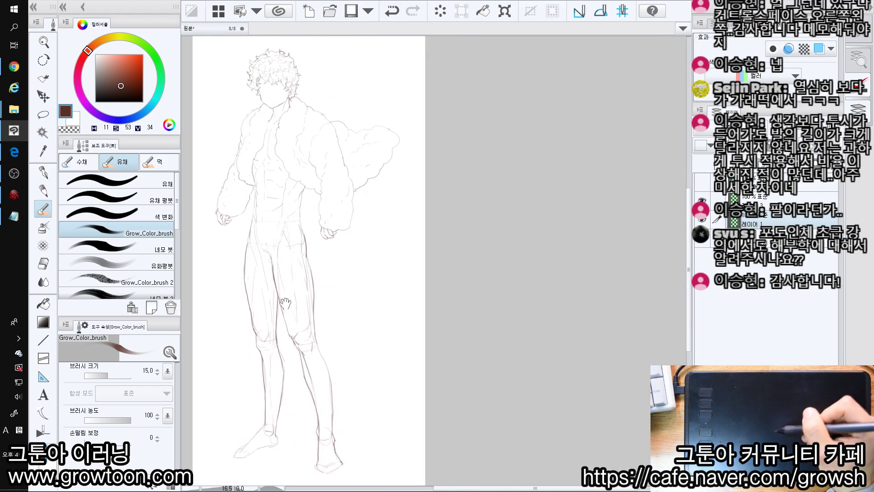
# Step: Show the hidden layer containing the swirling, cloud-like sketch around the figure's legs
pyautogui.moveTo(292, 300); pyautogui.dragTo(355, 278)
pyautogui.moveTo(448, 249); pyautogui.dragTo(508, 240)
pyautogui.click(701, 183)
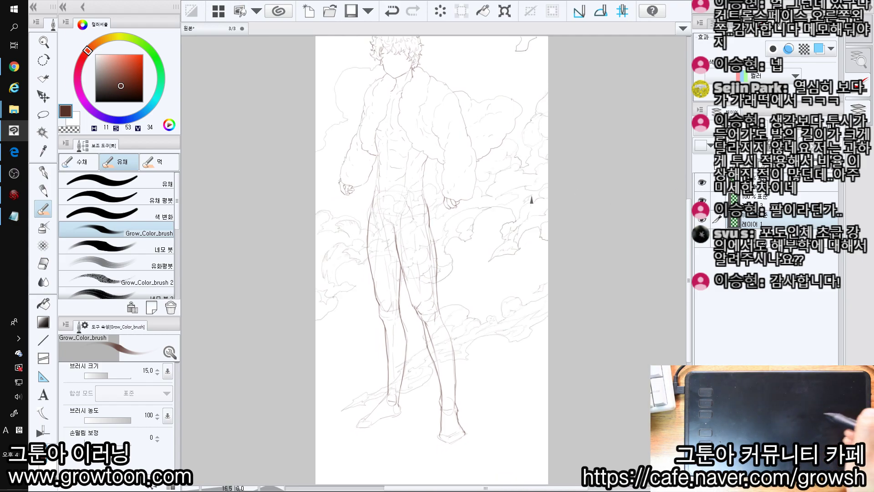
# Step: Erase the left-hand thigh outline and the inner-thigh line where the swirling clouds cover the figure's hips
pyautogui.scroll(3, 363, 358)
pyautogui.hotkey('ctrl', 'shift')
pyautogui.press('e')
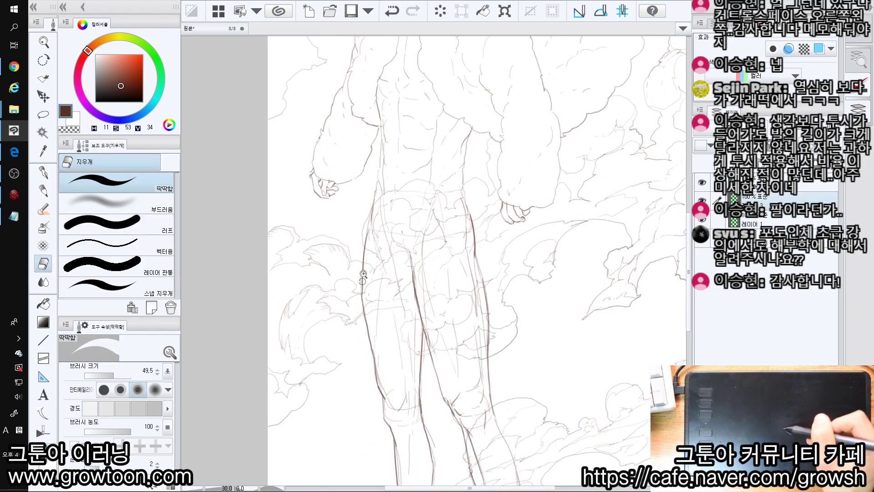
pyautogui.scroll(2, 363, 279)
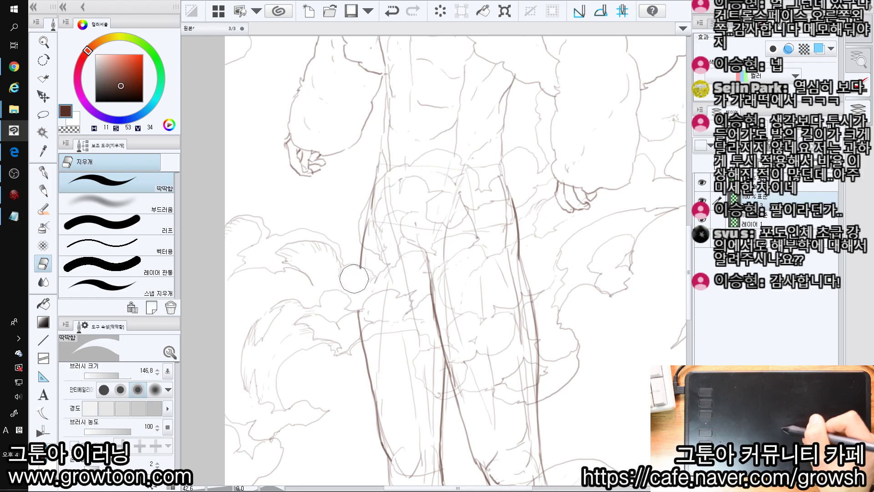
pyautogui.moveTo(457, 291)
pyautogui.mouseDown()
pyautogui.moveTo(408, 272)
pyautogui.moveTo(351, 290)
pyautogui.mouseUp()
pyautogui.moveTo(385, 256)
pyautogui.mouseDown()
pyautogui.moveTo(373, 273)
pyautogui.moveTo(346, 278)
pyautogui.moveTo(336, 269)
pyautogui.moveTo(363, 210)
pyautogui.mouseUp()
pyautogui.scroll(2, 372, 259)
pyautogui.moveTo(370, 255)
pyautogui.mouseDown()
pyautogui.moveTo(400, 279)
pyautogui.moveTo(426, 283)
pyautogui.mouseUp()
pyautogui.moveTo(363, 219)
pyautogui.mouseDown()
pyautogui.moveTo(380, 229)
pyautogui.moveTo(426, 223)
pyautogui.moveTo(455, 191)
pyautogui.mouseUp()
pyautogui.moveTo(410, 279); pyautogui.dragTo(360, 247)
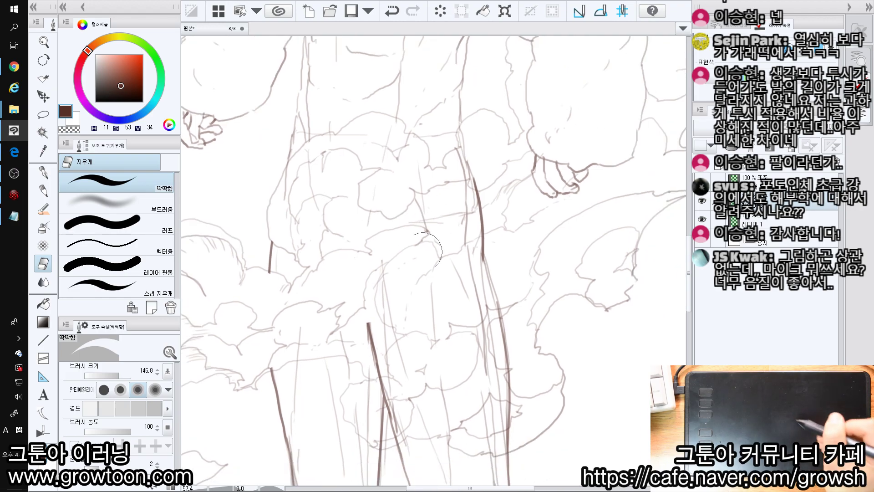
# Step: Erase stray pelvis construction lines overlapping the cloud shapes around the hips
pyautogui.click(704, 204)
pyautogui.click(703, 204)
pyautogui.moveTo(468, 194); pyautogui.dragTo(453, 200)
pyautogui.moveTo(409, 218); pyautogui.dragTo(401, 186)
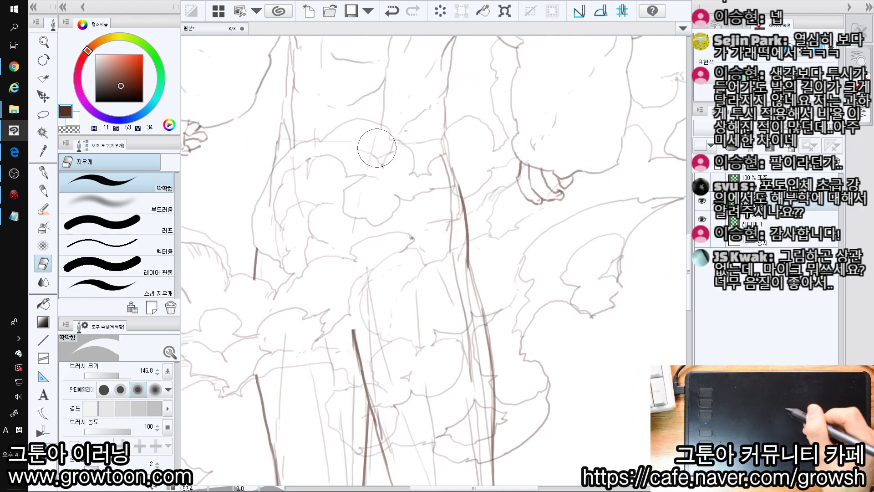
pyautogui.moveTo(364, 222); pyautogui.dragTo(358, 200)
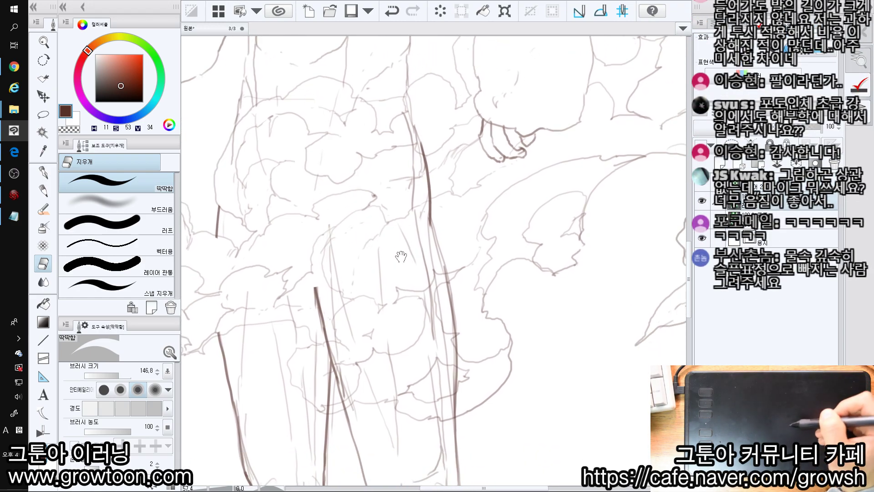
pyautogui.moveTo(392, 247); pyautogui.dragTo(387, 234)
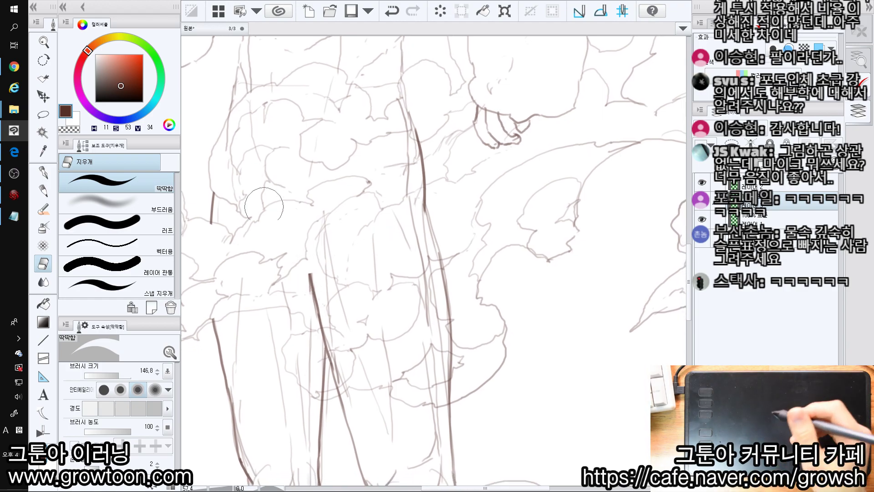
# Step: Erase the right-hand thigh outline and the upper-leg guide lines hidden behind the cloud puffs
pyautogui.moveTo(277, 289)
pyautogui.mouseDown()
pyautogui.moveTo(274, 279)
pyautogui.moveTo(278, 298)
pyautogui.mouseUp()
pyautogui.moveTo(424, 211)
pyautogui.mouseDown()
pyautogui.moveTo(412, 181)
pyautogui.moveTo(417, 133)
pyautogui.moveTo(403, 124)
pyautogui.mouseUp()
pyautogui.moveTo(382, 215)
pyautogui.mouseDown()
pyautogui.moveTo(374, 212)
pyautogui.moveTo(415, 206)
pyautogui.mouseUp()
pyautogui.moveTo(440, 243)
pyautogui.mouseDown()
pyautogui.moveTo(422, 240)
pyautogui.moveTo(412, 359)
pyautogui.mouseUp()
pyautogui.moveTo(288, 298); pyautogui.dragTo(295, 328)
pyautogui.click(263, 297)
pyautogui.moveTo(205, 293); pyautogui.dragTo(282, 275)
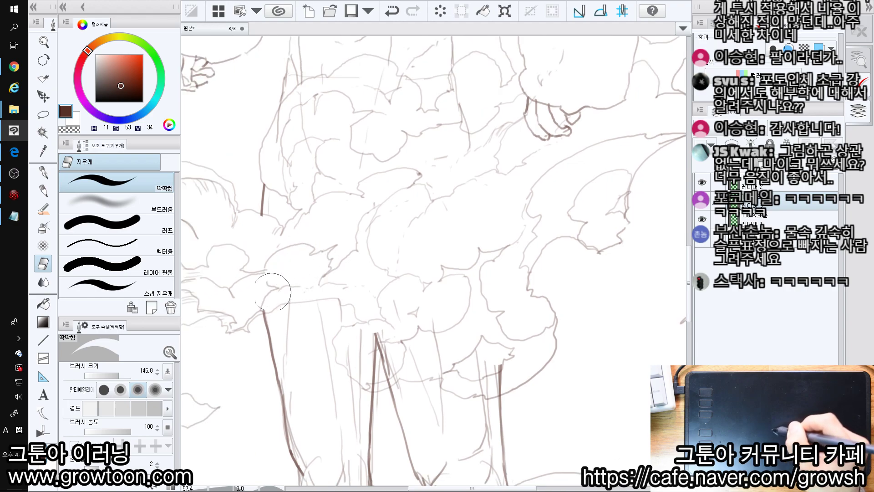
# Step: Undo the last eraser stroke and clear the thigh lines inside the lower cloud puffs down to their bottom edge
pyautogui.hotkey('ctrl', 'z')
pyautogui.moveTo(287, 276); pyautogui.dragTo(286, 283)
pyautogui.moveTo(359, 294); pyautogui.dragTo(332, 292)
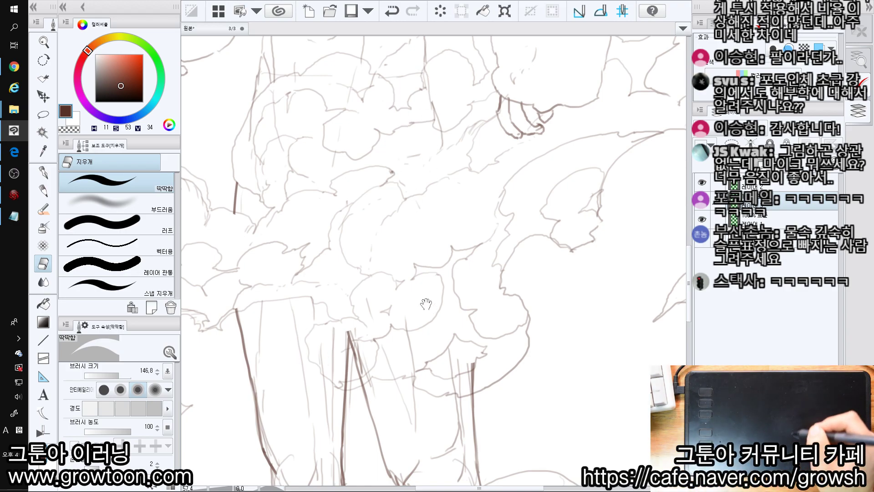
pyautogui.moveTo(427, 306); pyautogui.dragTo(422, 292)
pyautogui.moveTo(356, 321)
pyautogui.mouseDown()
pyautogui.moveTo(322, 335)
pyautogui.moveTo(345, 358)
pyautogui.moveTo(366, 326)
pyautogui.moveTo(364, 292)
pyautogui.moveTo(380, 303)
pyautogui.mouseUp()
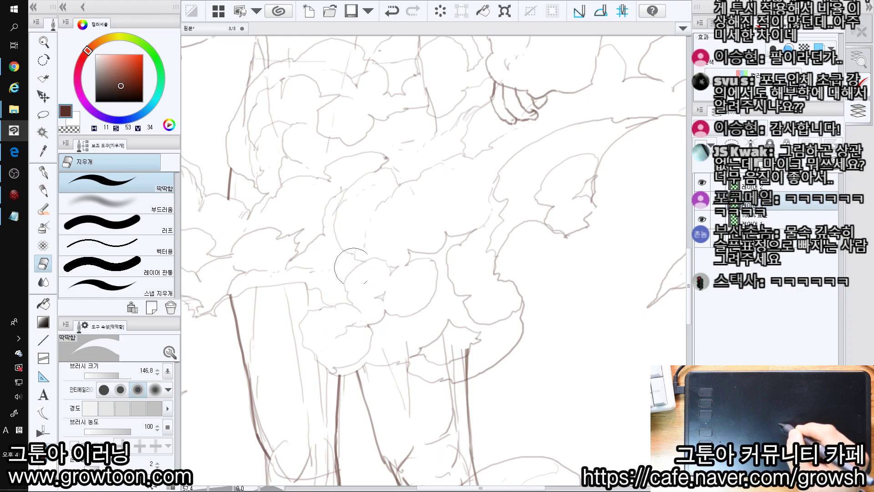
pyautogui.moveTo(427, 243); pyautogui.dragTo(390, 231)
pyautogui.moveTo(382, 327)
pyautogui.mouseDown()
pyautogui.moveTo(363, 333)
pyautogui.moveTo(425, 348)
pyautogui.moveTo(416, 351)
pyautogui.moveTo(405, 318)
pyautogui.mouseUp()
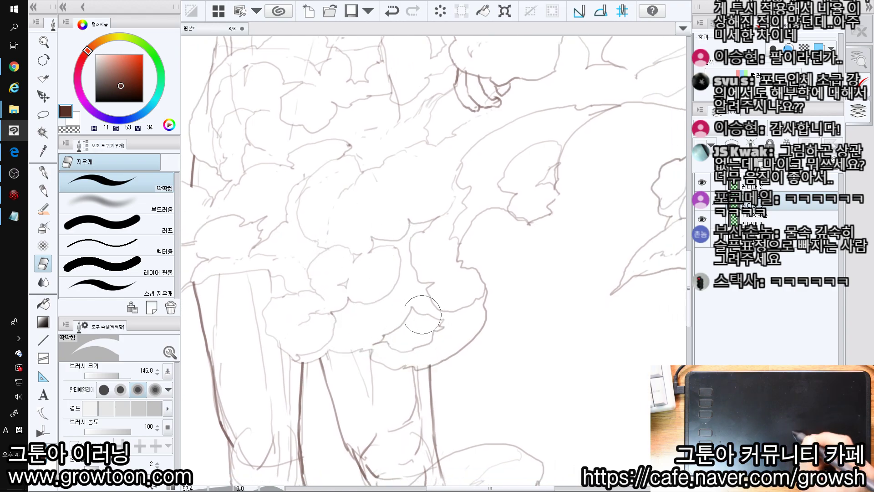
pyautogui.moveTo(416, 276); pyautogui.dragTo(389, 377)
pyautogui.moveTo(476, 248); pyautogui.dragTo(469, 296)
pyautogui.moveTo(449, 241); pyautogui.dragTo(433, 303)
pyautogui.moveTo(392, 375); pyautogui.dragTo(405, 334)
pyautogui.moveTo(469, 318); pyautogui.dragTo(468, 300)
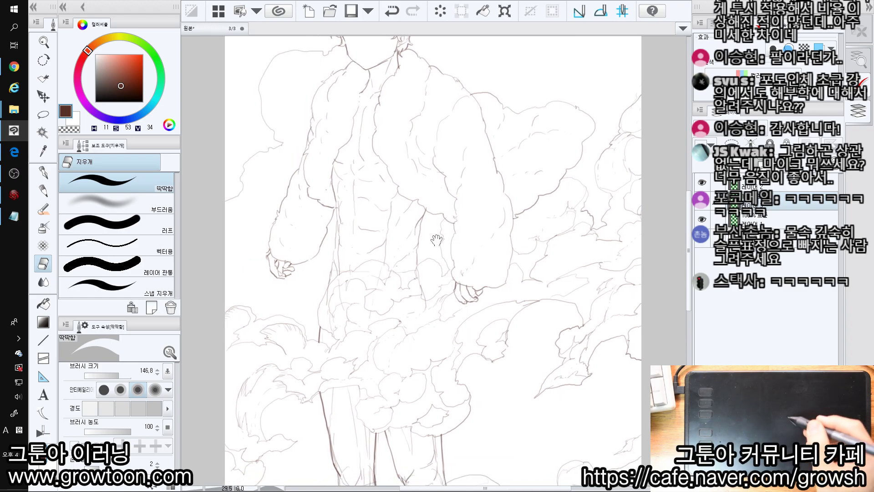
# Step: Erase the right-hand leg's lines below the knee where the trailing cloud streak passes in front, using a smaller eraser
pyautogui.moveTo(339, 380); pyautogui.dragTo(357, 228)
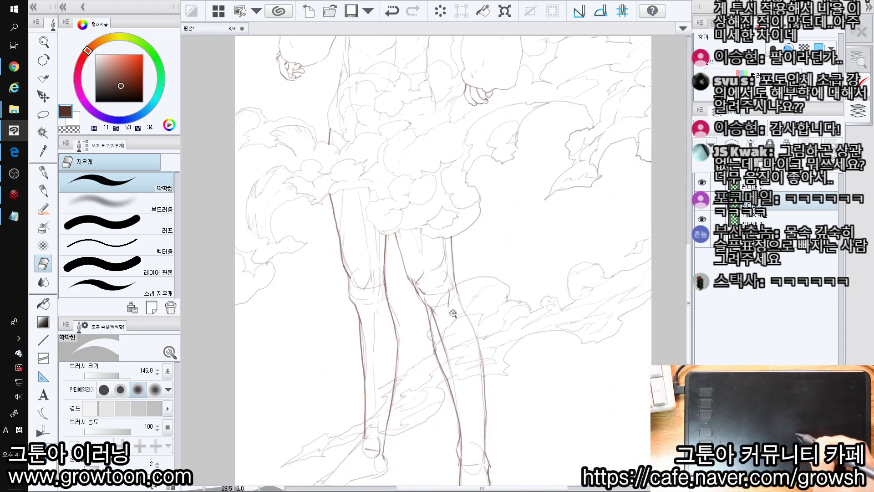
pyautogui.scroll(3, 460, 319)
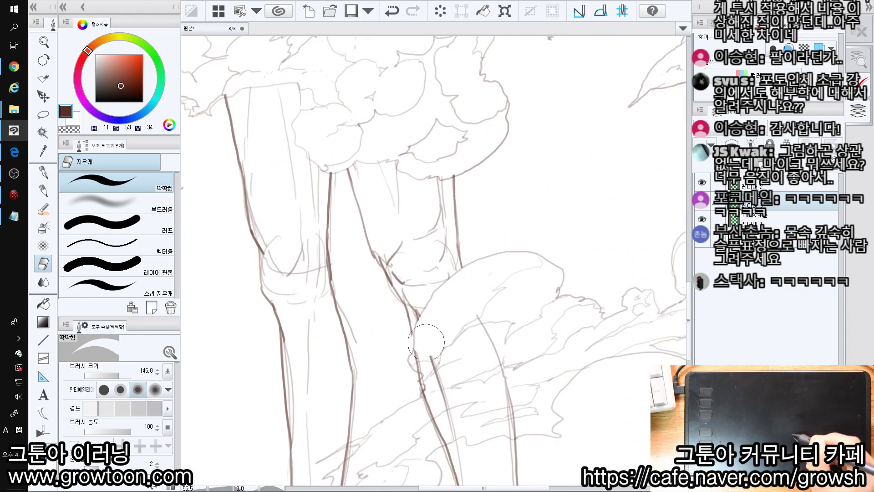
pyautogui.hotkey('ctrl', 'z')
pyautogui.moveTo(427, 359)
pyautogui.mouseDown()
pyautogui.moveTo(438, 323)
pyautogui.moveTo(468, 283)
pyautogui.moveTo(466, 322)
pyautogui.mouseUp()
pyautogui.moveTo(479, 348)
pyautogui.mouseDown()
pyautogui.moveTo(455, 272)
pyautogui.moveTo(464, 269)
pyautogui.mouseUp()
pyautogui.press('[')
pyautogui.moveTo(416, 310)
pyautogui.mouseDown()
pyautogui.moveTo(413, 318)
pyautogui.moveTo(425, 308)
pyautogui.moveTo(418, 359)
pyautogui.mouseUp()
pyautogui.moveTo(484, 342)
pyautogui.mouseDown()
pyautogui.moveTo(490, 348)
pyautogui.moveTo(480, 313)
pyautogui.mouseUp()
pyautogui.moveTo(416, 352); pyautogui.dragTo(378, 364)
pyautogui.moveTo(453, 323); pyautogui.dragTo(494, 314)
pyautogui.moveTo(455, 312)
pyautogui.mouseDown()
pyautogui.moveTo(442, 341)
pyautogui.moveTo(388, 348)
pyautogui.mouseUp()
pyautogui.moveTo(391, 341); pyautogui.dragTo(387, 344)
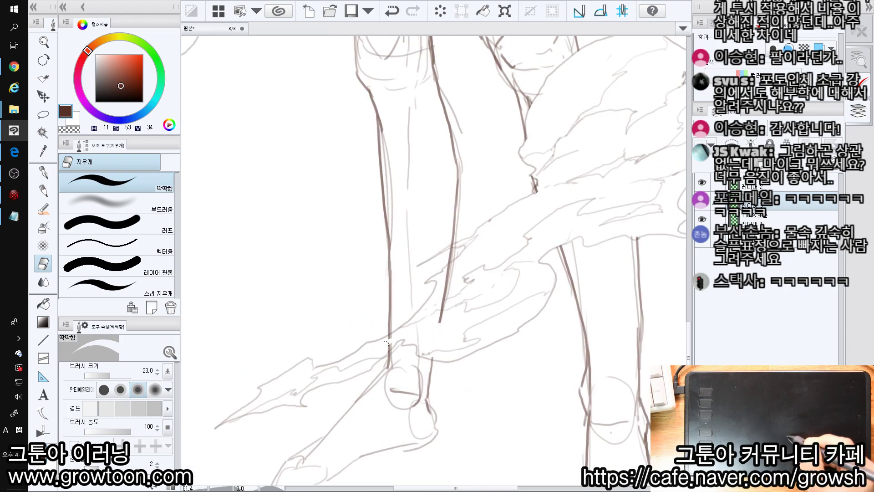
# Step: Erase the left-hand shin lines crossed by the tapering end of the cloud streak above the ankle
pyautogui.moveTo(454, 289); pyautogui.dragTo(442, 306)
pyautogui.moveTo(435, 344); pyautogui.dragTo(446, 344)
pyautogui.moveTo(428, 342); pyautogui.dragTo(446, 274)
pyautogui.moveTo(443, 263); pyautogui.dragTo(434, 265)
pyautogui.moveTo(471, 255)
pyautogui.mouseDown()
pyautogui.moveTo(416, 334)
pyautogui.moveTo(371, 366)
pyautogui.moveTo(387, 343)
pyautogui.mouseUp()
pyautogui.moveTo(421, 243)
pyautogui.mouseDown()
pyautogui.moveTo(434, 352)
pyautogui.moveTo(422, 375)
pyautogui.mouseUp()
pyautogui.scroll(2, 408, 228)
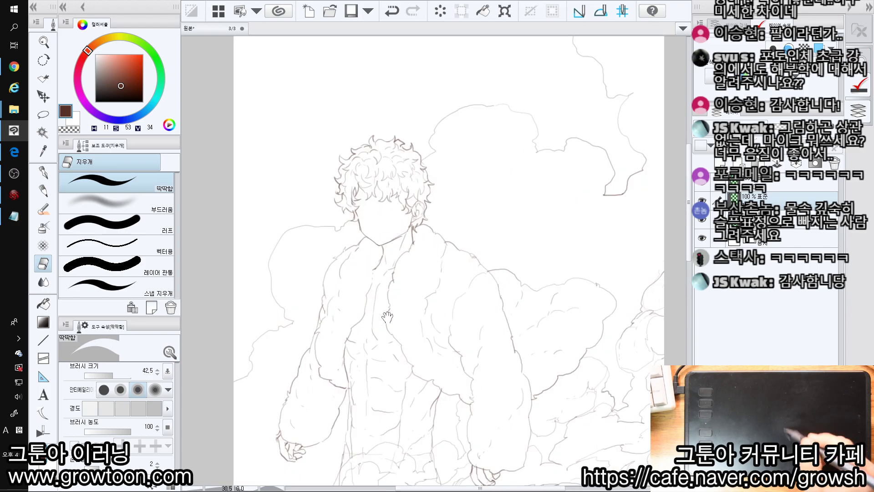
# Step: Draw the nose line and a straight closed mouth on the blank face with the Grow_Color_brush
pyautogui.scroll(3, 384, 300)
pyautogui.keyDown('ctrl'); pyautogui.keyDown('shift'); pyautogui.click(383, 296); pyautogui.keyUp('shift'); pyautogui.keyUp('ctrl')
pyautogui.press('b')
pyautogui.moveTo(382, 318)
pyautogui.mouseDown()
pyautogui.moveTo(346, 247)
pyautogui.moveTo(337, 248)
pyautogui.mouseUp()
pyautogui.scroll(1, 344, 248)
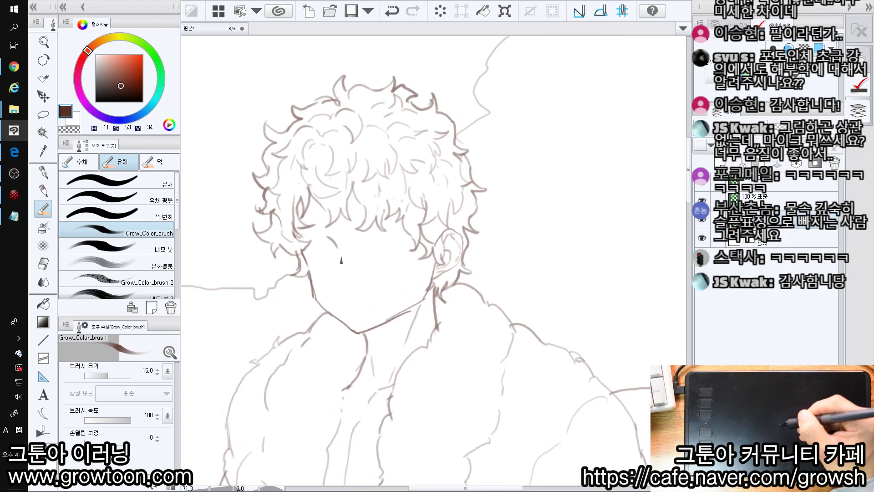
pyautogui.moveTo(349, 279)
pyautogui.mouseDown()
pyautogui.moveTo(343, 289)
pyautogui.moveTo(375, 273)
pyautogui.moveTo(354, 307)
pyautogui.moveTo(344, 304)
pyautogui.moveTo(354, 306)
pyautogui.mouseUp()
pyautogui.hotkey('ctrl', 'z')
pyautogui.hotkey('ctrl', 'z')
pyautogui.scroll(2, 349, 312)
pyautogui.hotkey('ctrl', 'z')
pyautogui.hotkey('ctrl', 'z')
pyautogui.hotkey('ctrl', 'z')
pyautogui.moveTo(376, 229)
pyautogui.mouseDown()
pyautogui.moveTo(376, 286)
pyautogui.moveTo(363, 287)
pyautogui.mouseUp()
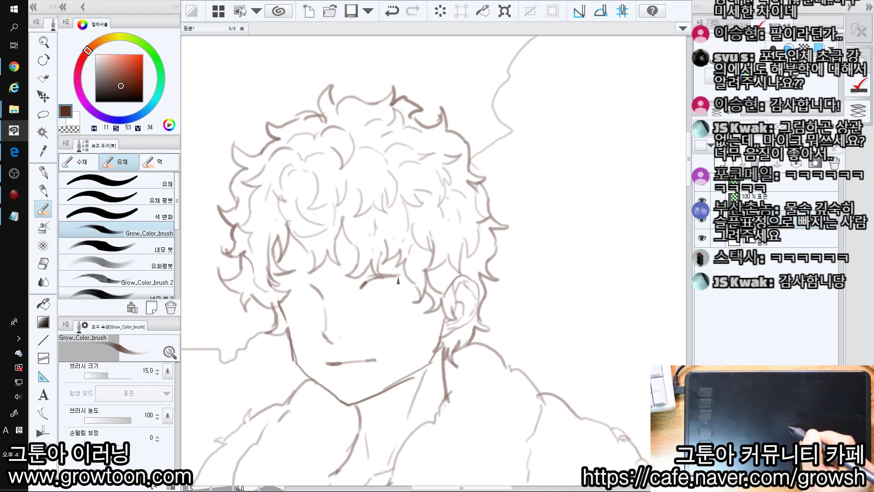
# Step: Draw the right-hand eye with an upper lid, round iris and pupil, redoing and cleaning its lines
pyautogui.hotkey('ctrl', 'z')
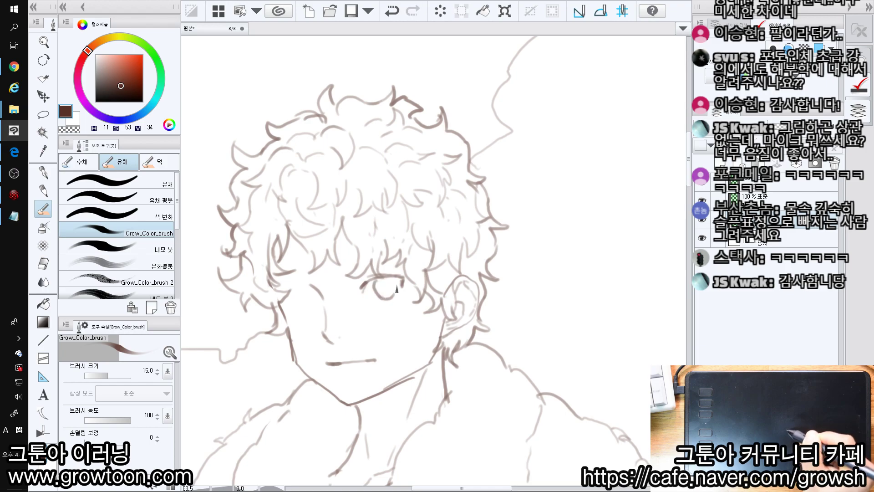
pyautogui.moveTo(371, 288); pyautogui.dragTo(368, 300)
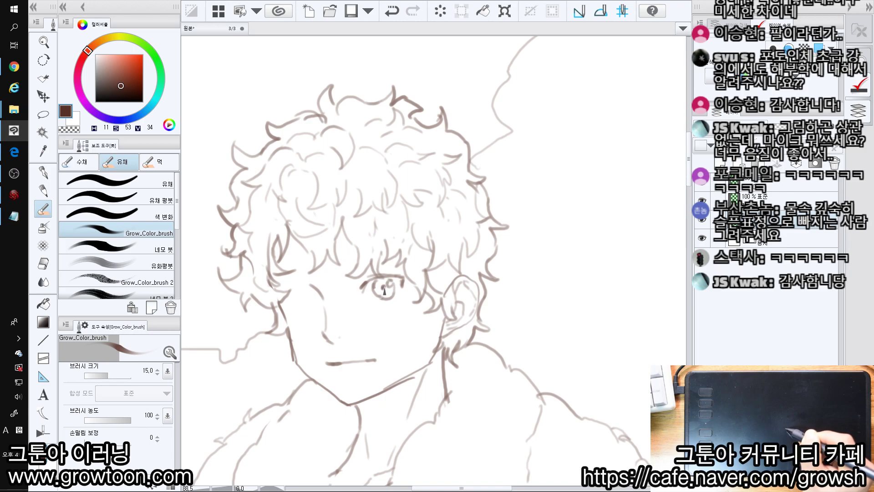
pyautogui.moveTo(356, 338); pyautogui.dragTo(380, 340)
pyautogui.hotkey('ctrl', 'z')
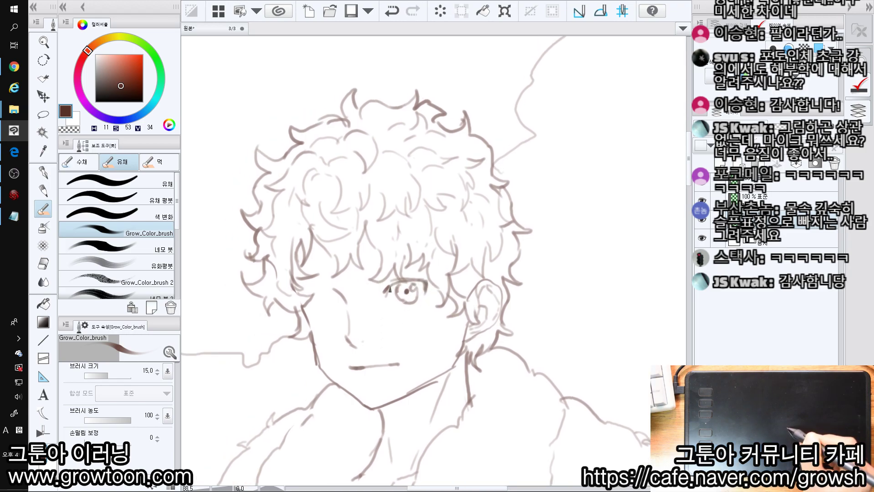
pyautogui.hotkey('ctrl', 'z')
pyautogui.moveTo(390, 285); pyautogui.dragTo(404, 283)
pyautogui.hotkey('ctrl', 'z')
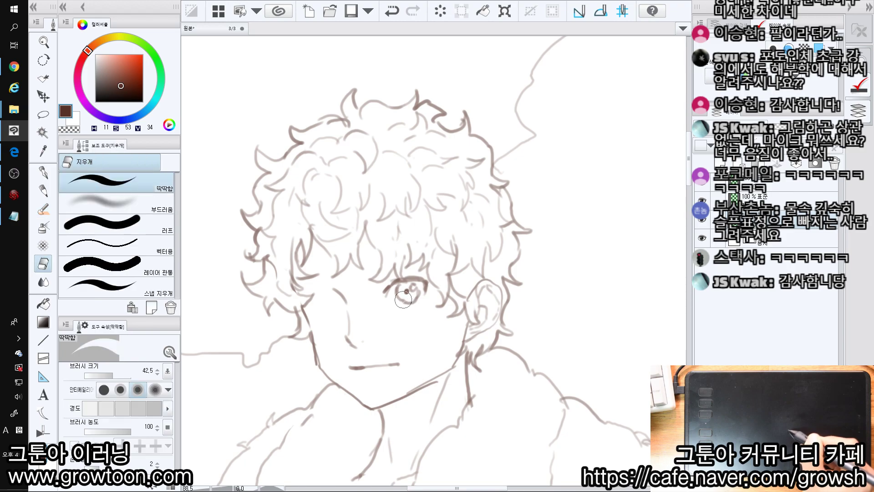
pyautogui.moveTo(405, 314); pyautogui.dragTo(431, 275)
pyautogui.moveTo(431, 332); pyautogui.dragTo(422, 400)
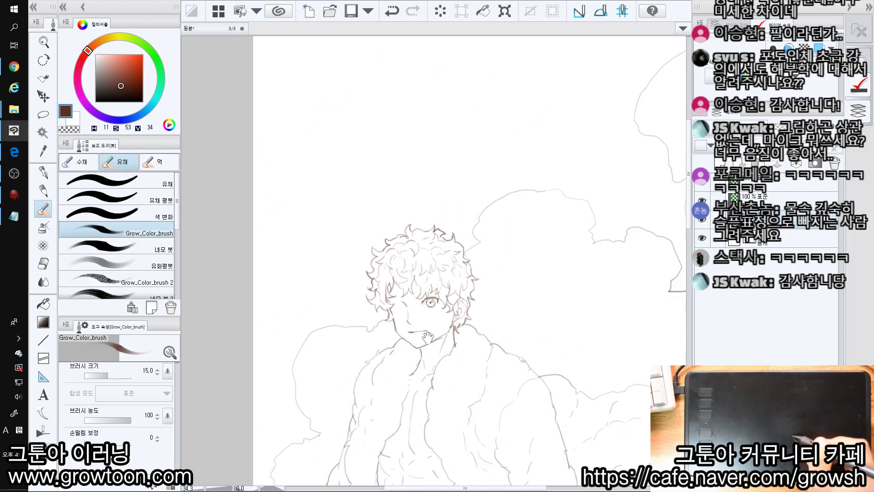
# Step: Draw the left-hand eye with a lid, iris and pupil beside the nose bridge
pyautogui.scroll(5, 429, 339)
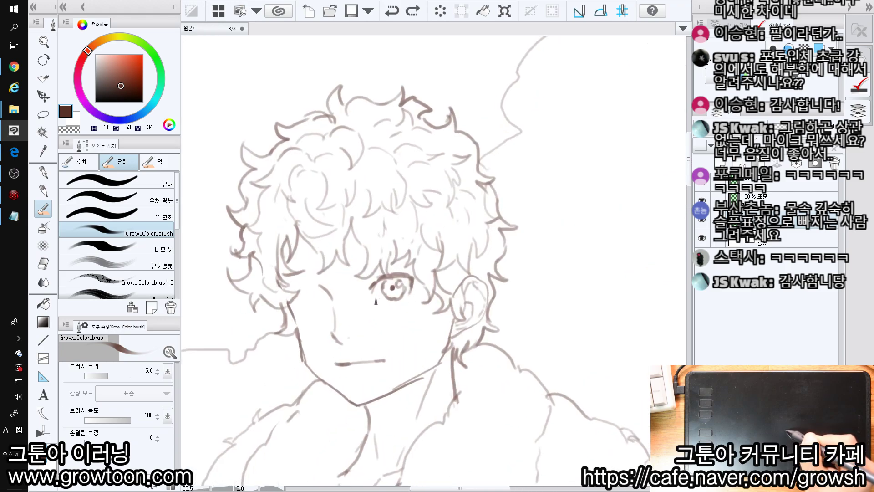
pyautogui.moveTo(318, 288); pyautogui.dragTo(343, 303)
pyautogui.hotkey('ctrl', 'z')
pyautogui.hotkey('ctrl', 'z')
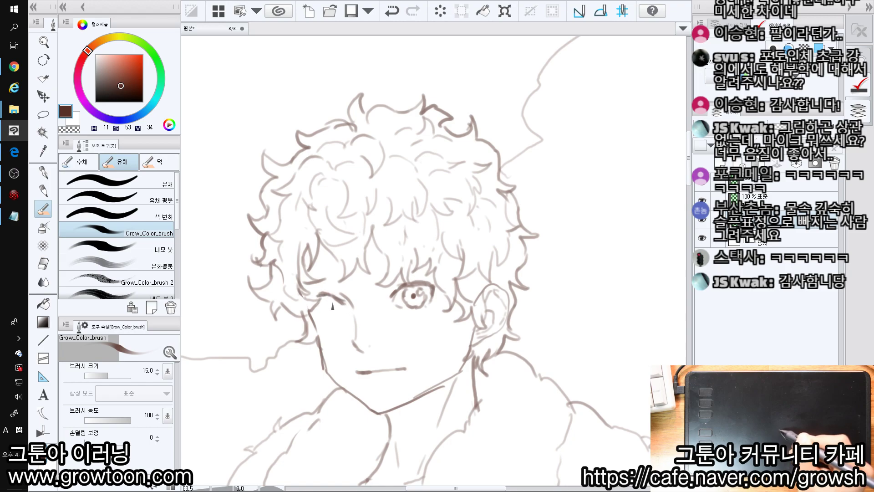
pyautogui.hotkey('ctrl', 'z')
pyautogui.moveTo(326, 301); pyautogui.dragTo(322, 324)
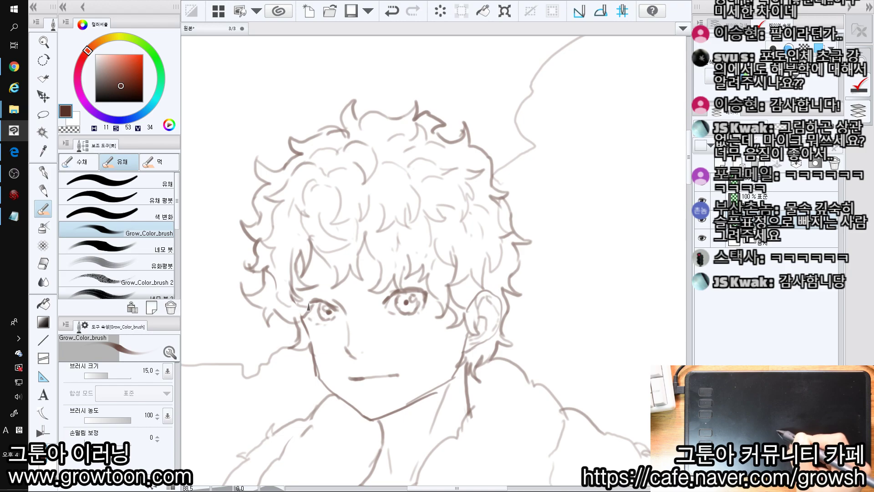
# Step: Draw low, slanted eyebrows above both eyes beneath the curly fringe
pyautogui.moveTo(348, 290); pyautogui.dragTo(328, 325)
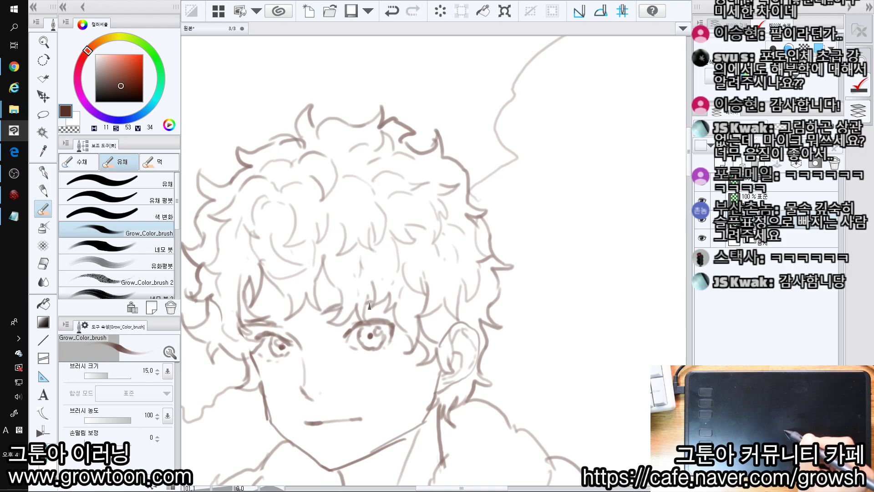
pyautogui.moveTo(386, 314); pyautogui.dragTo(424, 268)
pyautogui.moveTo(371, 278); pyautogui.dragTo(345, 302)
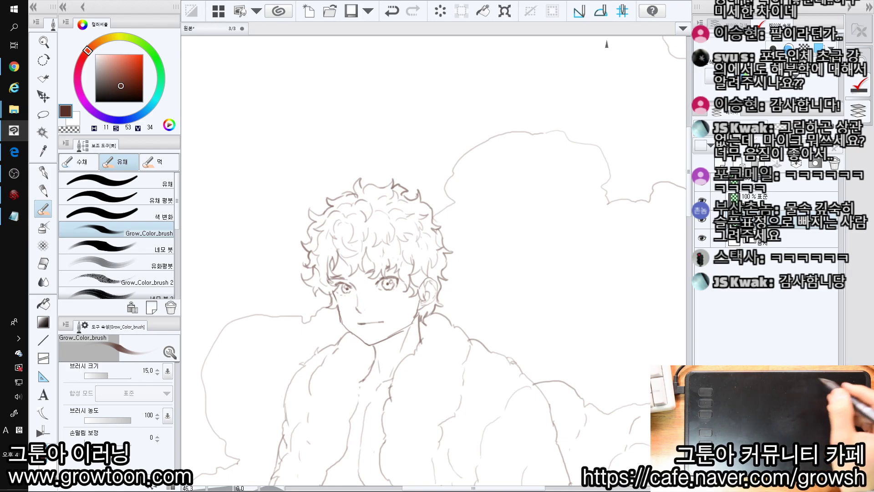
# Step: Erase the right-hand eye's pupil with a smaller eraser and redraw it inside the iris
pyautogui.moveTo(448, 290); pyautogui.dragTo(424, 303)
pyautogui.moveTo(456, 341); pyautogui.dragTo(424, 246)
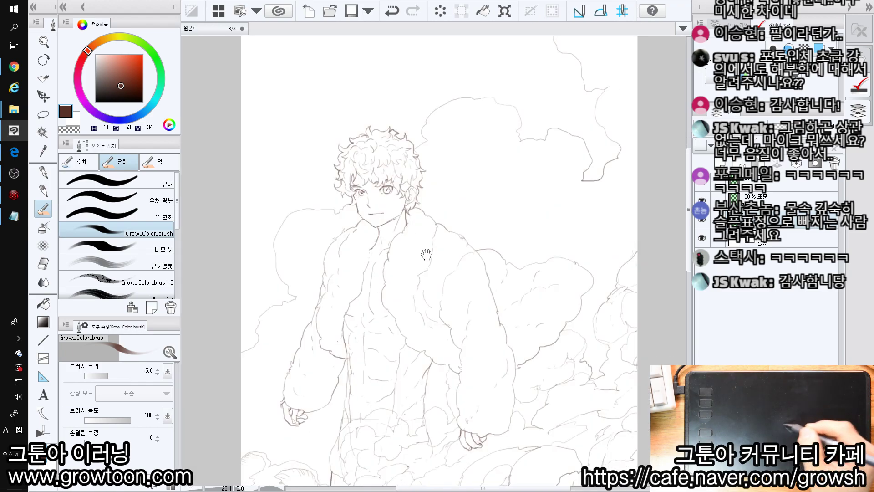
pyautogui.moveTo(387, 214); pyautogui.dragTo(435, 205)
pyautogui.moveTo(382, 239); pyautogui.dragTo(403, 351)
pyautogui.press('e')
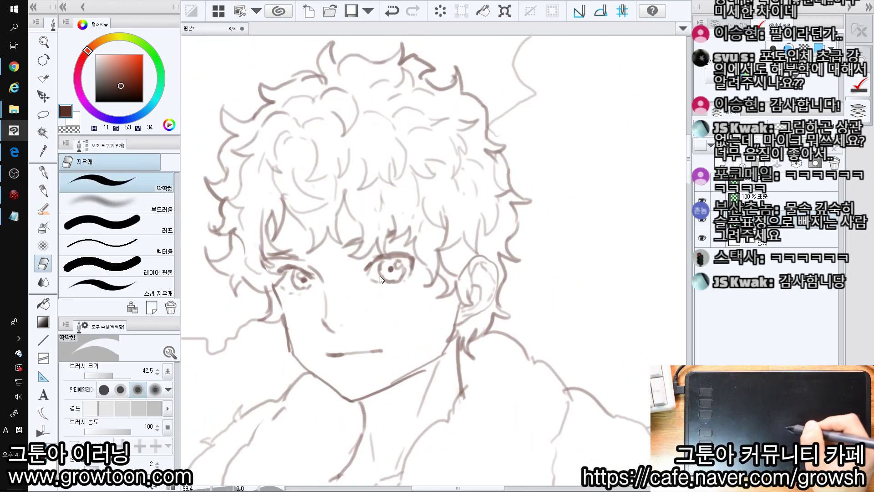
pyautogui.moveTo(382, 271); pyautogui.dragTo(393, 265)
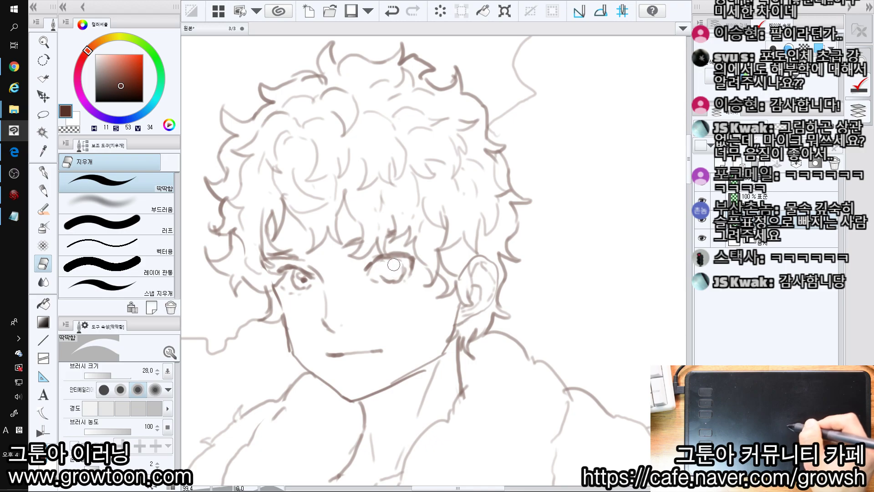
pyautogui.press('b')
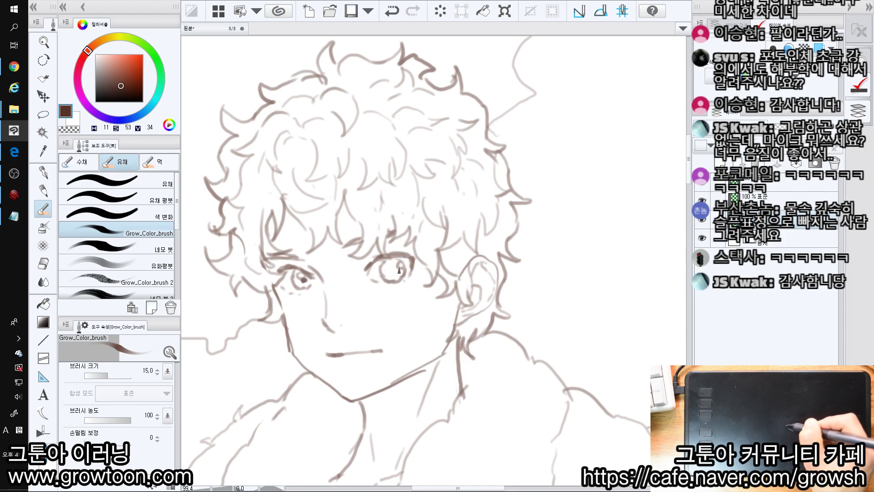
pyautogui.moveTo(528, 241); pyautogui.dragTo(417, 258)
# Step: Hide the palettes and review the whole sketch from the face down to the feet
pyautogui.press('Tab')
pyautogui.moveTo(464, 229); pyautogui.dragTo(462, 262)
pyautogui.moveTo(399, 249); pyautogui.dragTo(440, 206)
pyautogui.moveTo(461, 400); pyautogui.dragTo(414, 180)
pyautogui.moveTo(420, 460); pyautogui.dragTo(461, 248)
pyautogui.moveTo(461, 246); pyautogui.dragTo(427, 246)
pyautogui.moveTo(482, 249); pyautogui.dragTo(471, 271)
pyautogui.moveTo(445, 232); pyautogui.dragTo(451, 266)
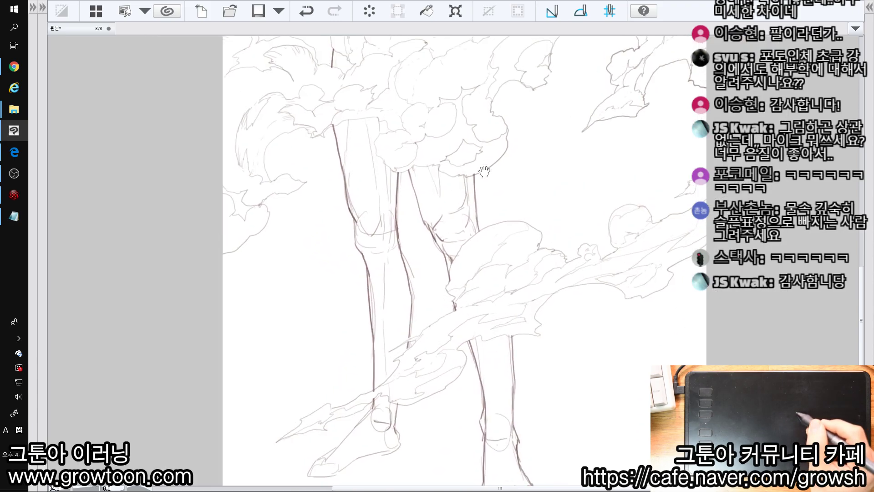
pyautogui.moveTo(455, 176); pyautogui.dragTo(449, 294)
pyautogui.moveTo(401, 137); pyautogui.dragTo(405, 287)
pyautogui.moveTo(449, 176); pyautogui.dragTo(436, 416)
pyautogui.moveTo(419, 205); pyautogui.dragTo(505, 207)
pyautogui.scroll(-2, 429, 268)
pyautogui.moveTo(413, 392); pyautogui.dragTo(425, 336)
pyautogui.scroll(-2, 425, 336)
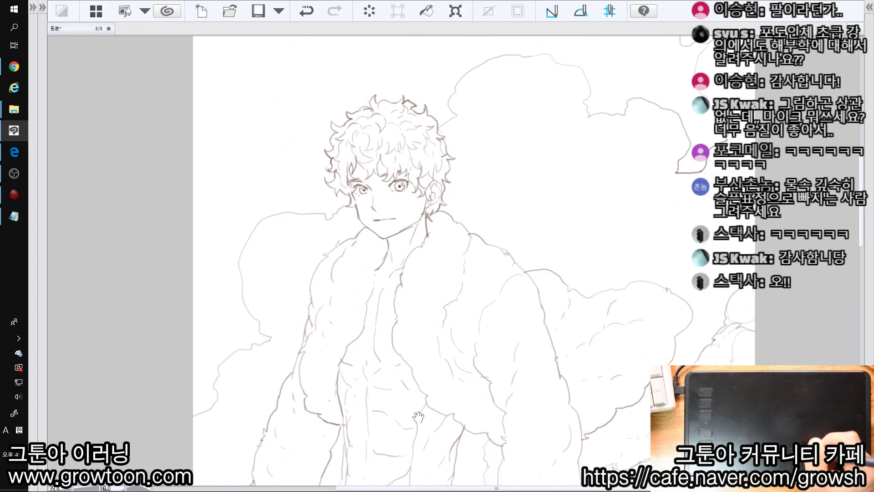
pyautogui.scroll(-2, 418, 396)
pyautogui.scroll(2, 427, 278)
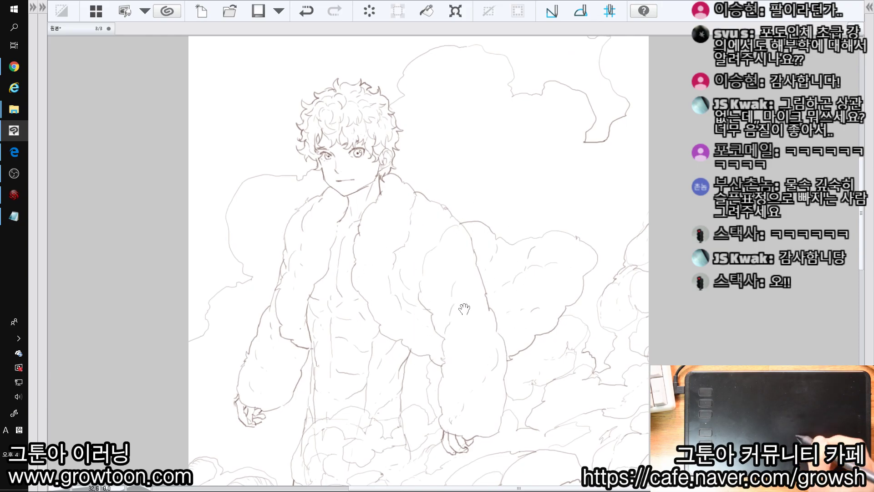
pyautogui.moveTo(388, 184); pyautogui.dragTo(452, 333)
pyautogui.moveTo(414, 251); pyautogui.dragTo(427, 298)
pyautogui.moveTo(440, 344); pyautogui.dragTo(395, 170)
pyautogui.moveTo(430, 228); pyautogui.dragTo(391, 230)
pyautogui.moveTo(491, 374); pyautogui.dragTo(473, 175)
pyautogui.moveTo(446, 378); pyautogui.dragTo(424, 204)
pyautogui.moveTo(426, 222); pyautogui.dragTo(448, 282)
pyautogui.moveTo(480, 411); pyautogui.dragTo(483, 338)
# Step: Erase the rounded ankle construction shapes and their inner lines on both feet
pyautogui.scroll(2, 483, 338)
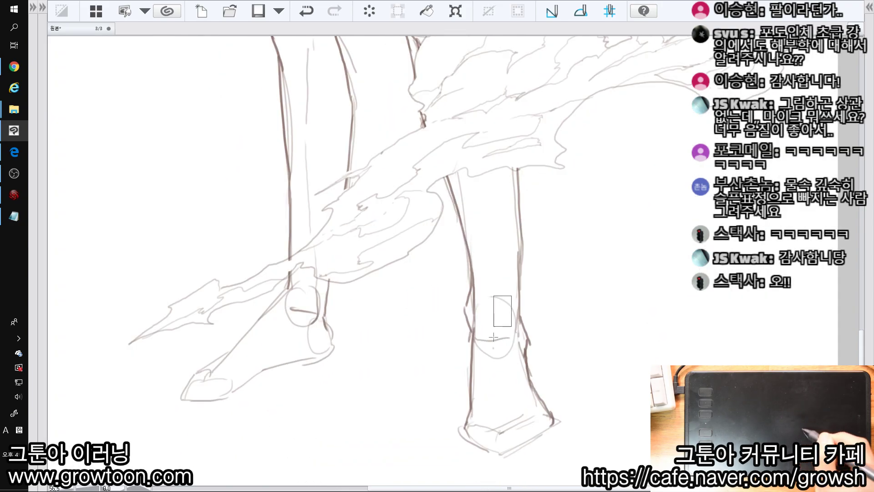
pyautogui.moveTo(502, 310); pyautogui.dragTo(495, 314)
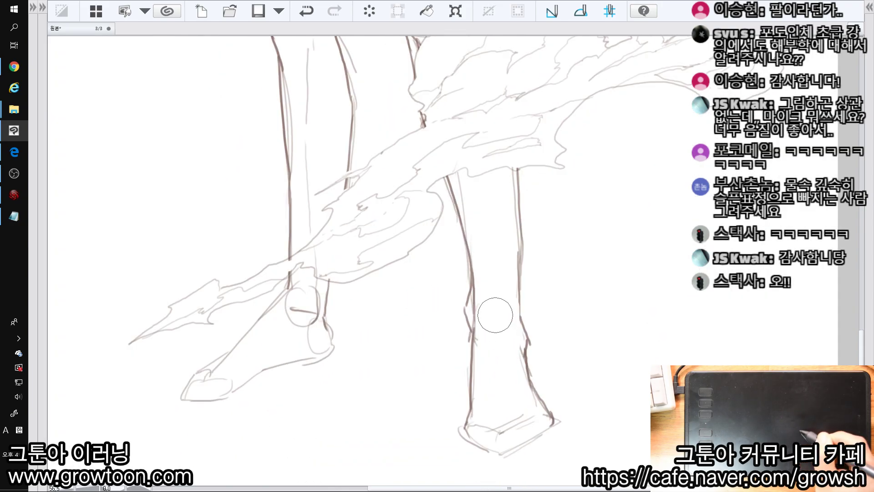
pyautogui.moveTo(317, 317)
pyautogui.mouseDown()
pyautogui.moveTo(298, 305)
pyautogui.moveTo(306, 307)
pyautogui.mouseUp()
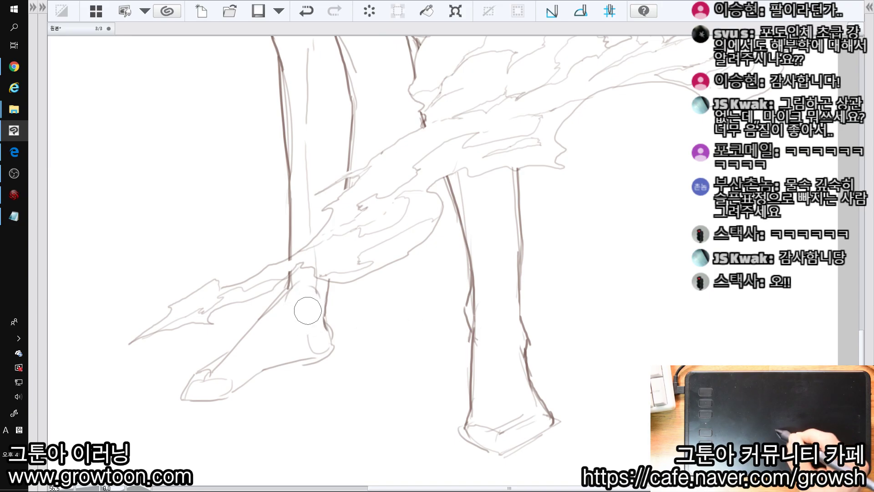
pyautogui.moveTo(324, 350); pyautogui.dragTo(260, 353)
# Step: Examine the cleaned-up figure from the feet back up to the face
pyautogui.moveTo(362, 304); pyautogui.dragTo(354, 414)
pyautogui.moveTo(319, 318); pyautogui.dragTo(338, 415)
pyautogui.moveTo(359, 285); pyautogui.dragTo(373, 437)
pyautogui.moveTo(352, 315); pyautogui.dragTo(387, 314)
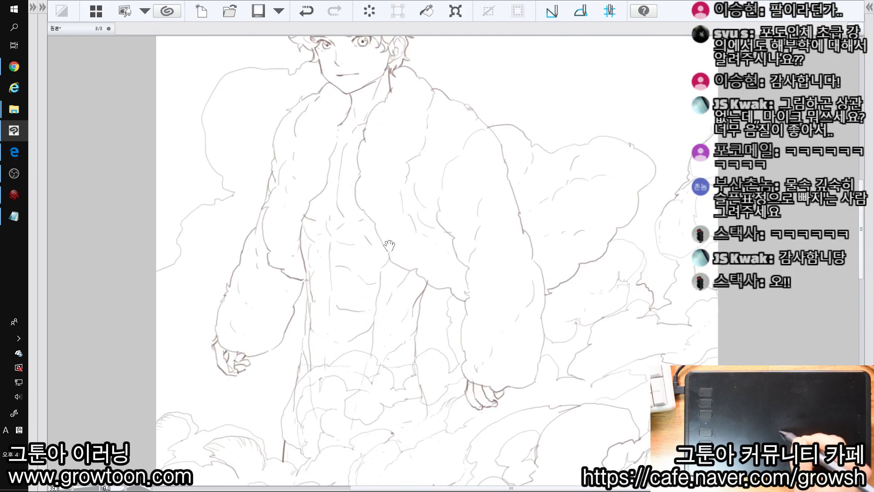
pyautogui.moveTo(387, 172); pyautogui.dragTo(365, 307)
pyautogui.moveTo(378, 410); pyautogui.dragTo(360, 120)
pyautogui.moveTo(396, 284); pyautogui.dragTo(417, 464)
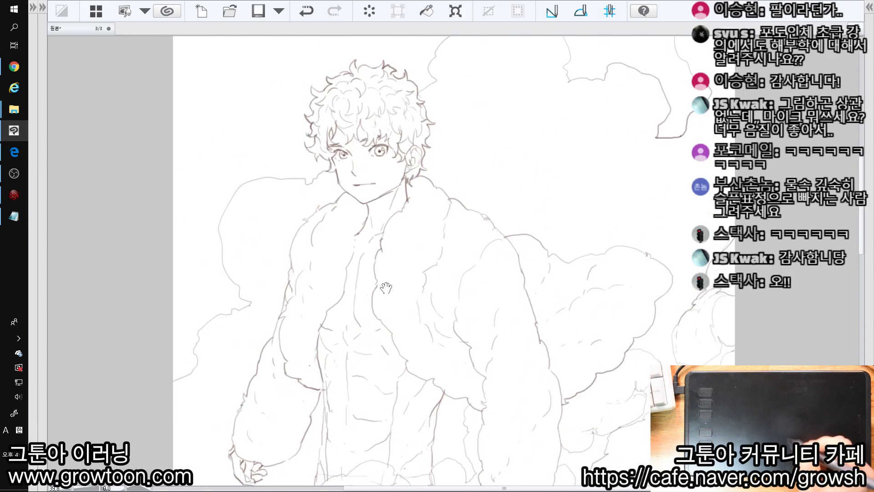
pyautogui.moveTo(370, 363); pyautogui.dragTo(405, 447)
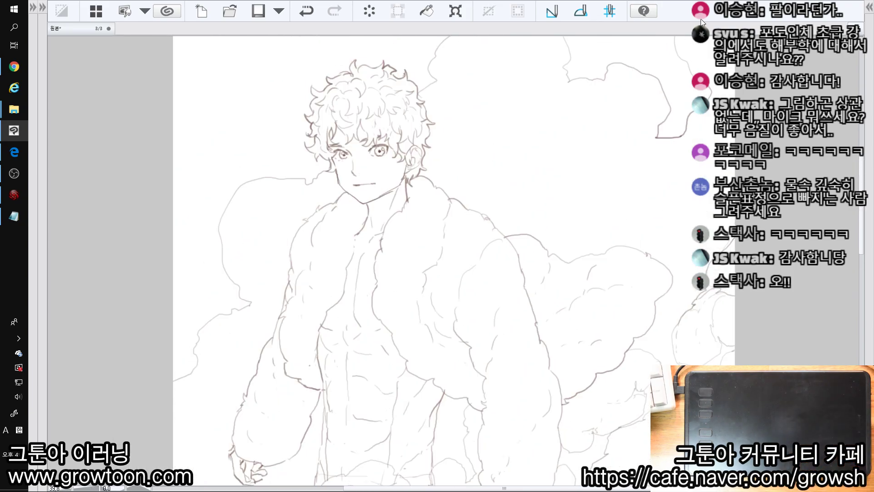